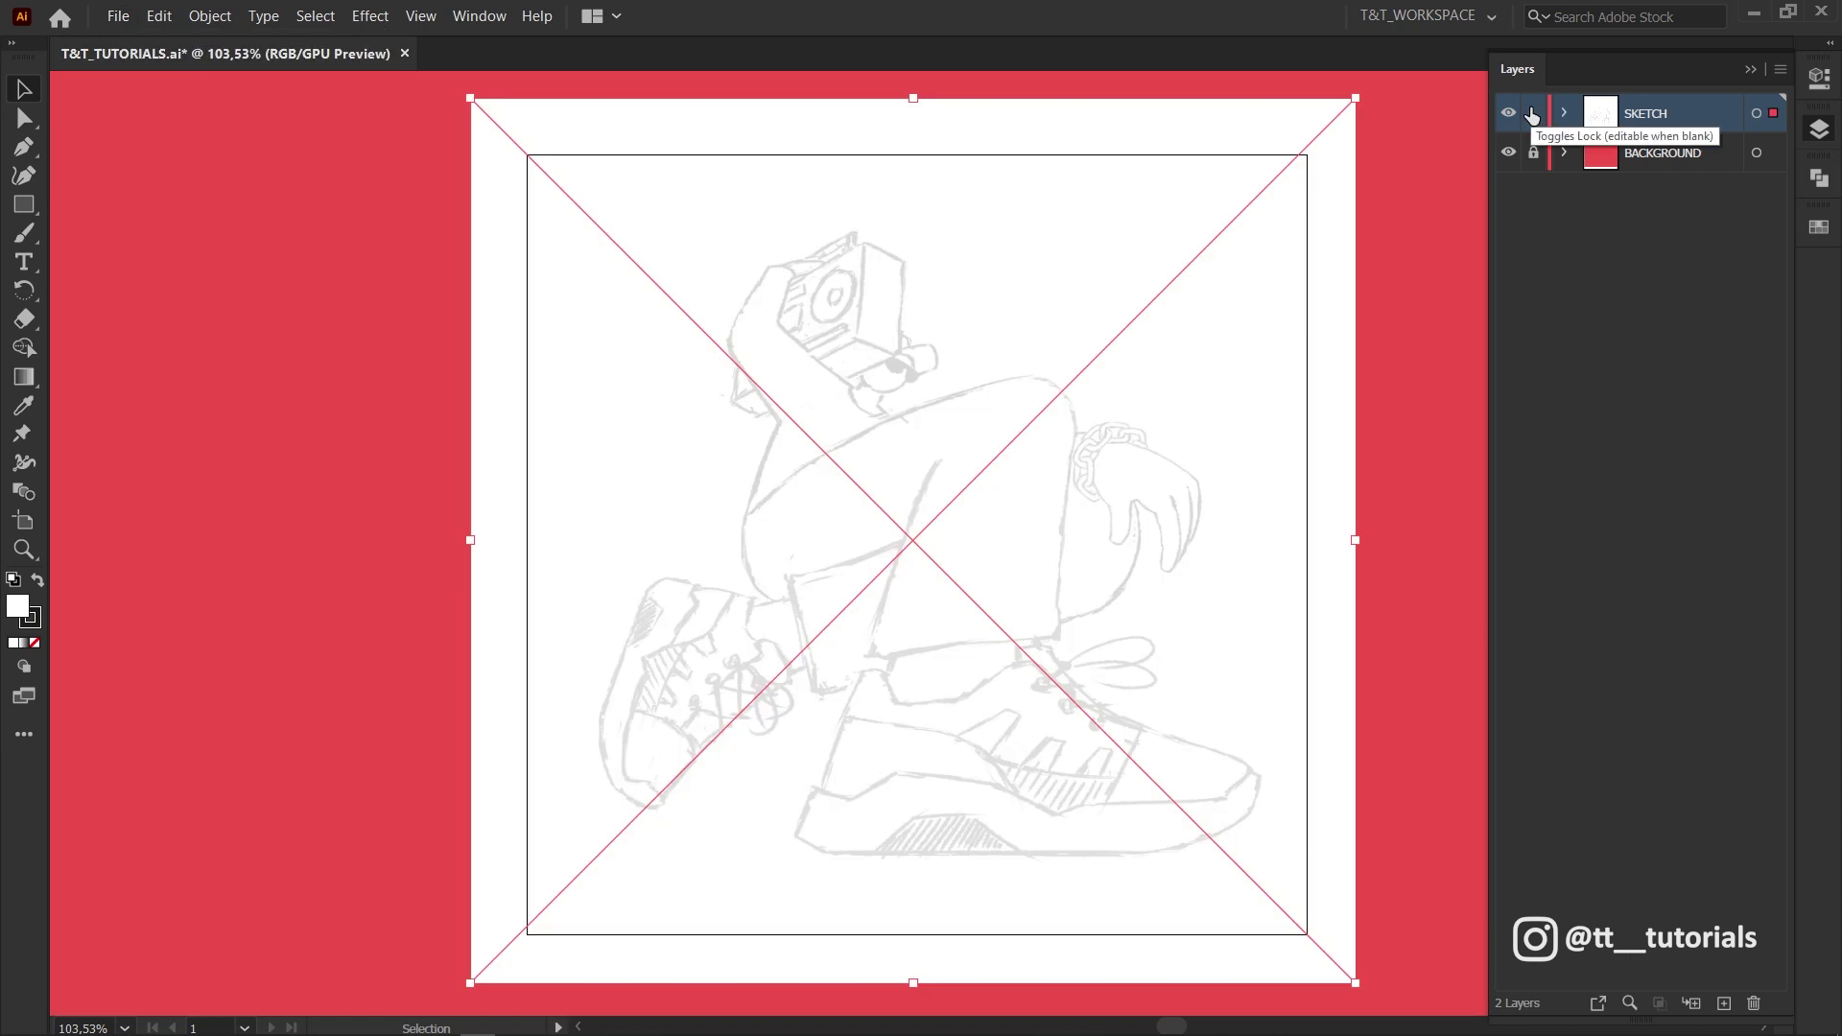
- Lock the SKETCH layer and add a new layer above it named OUTLINES
click(1533, 113)
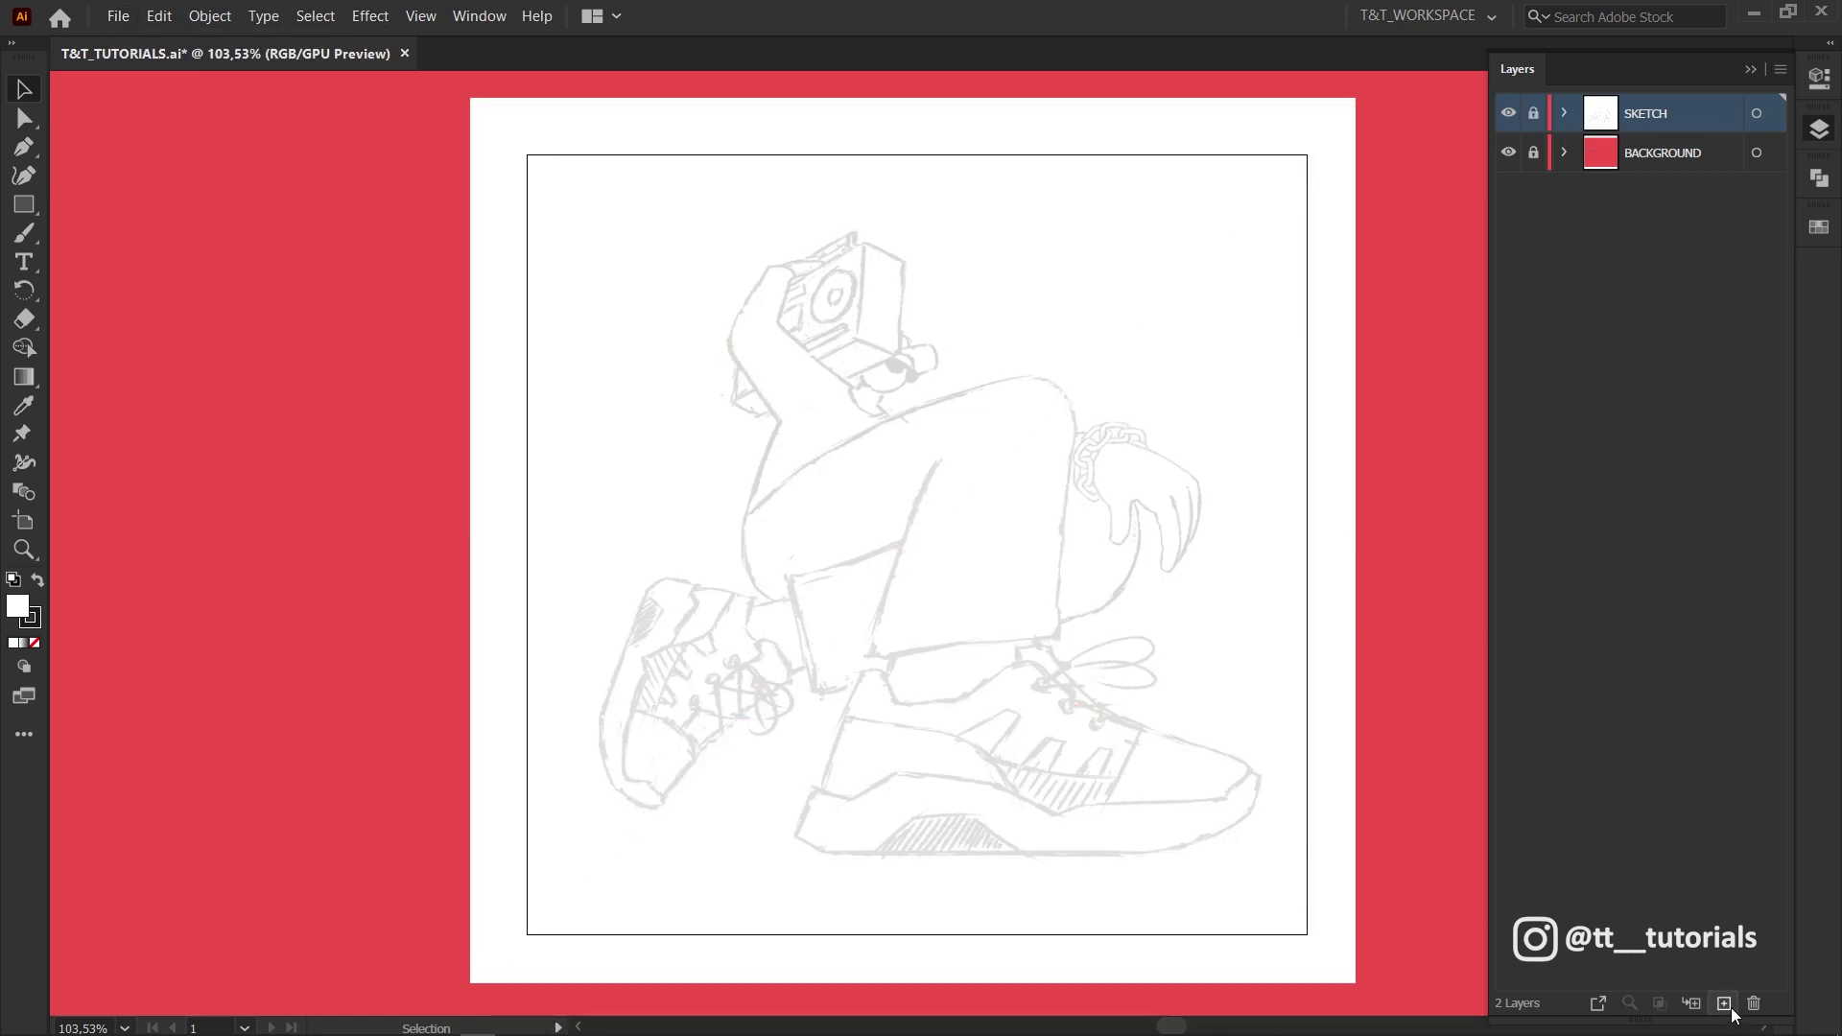
click(1731, 1009)
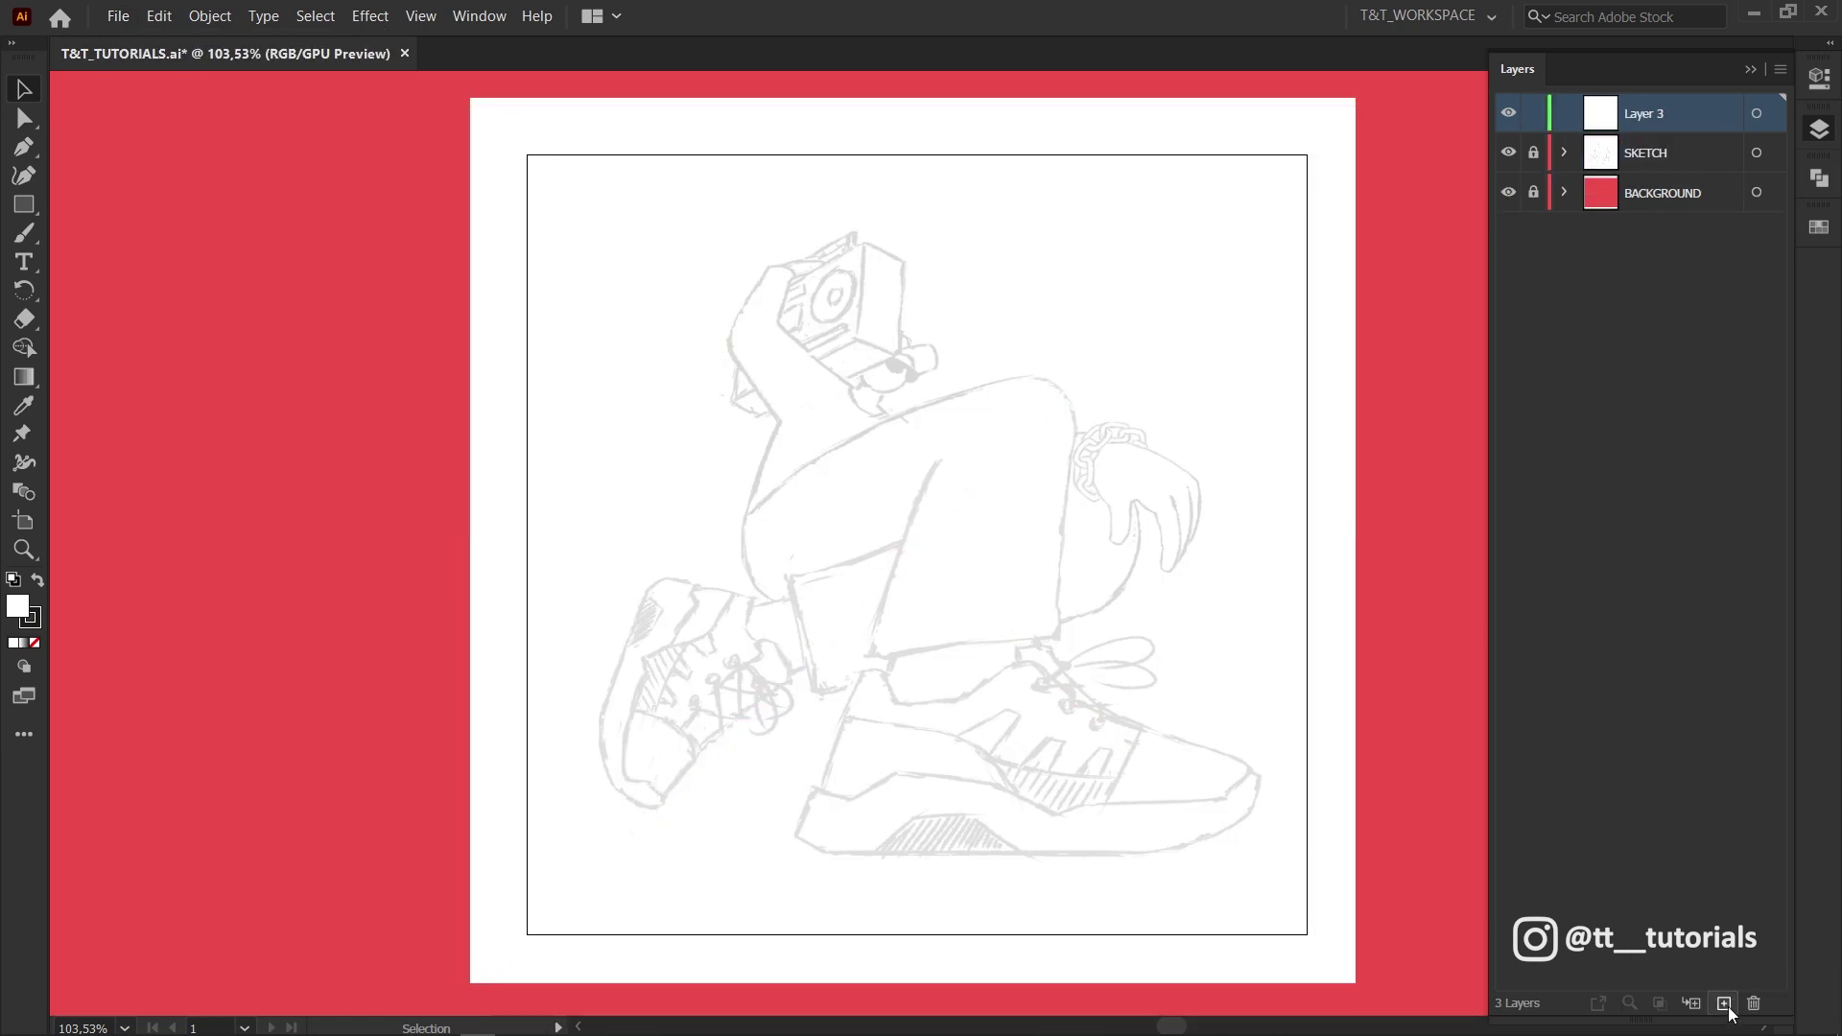
double_click(1646, 116)
text(OUTLINES)
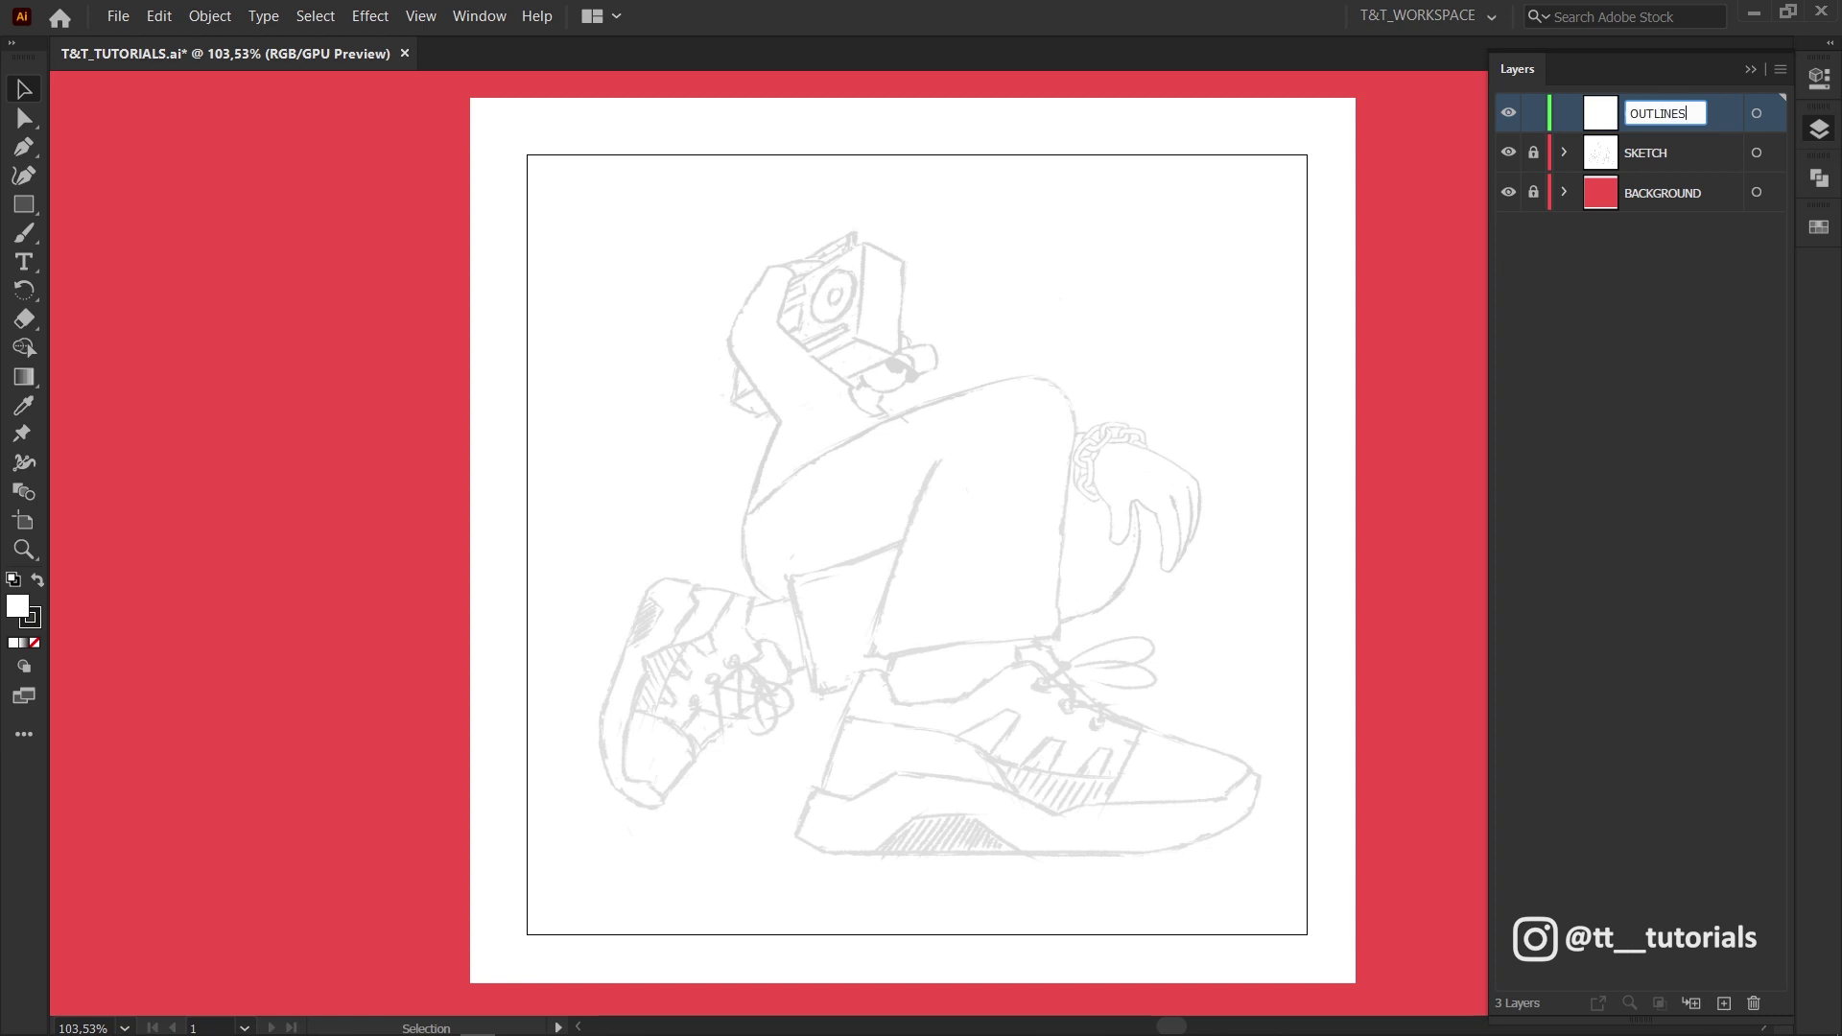
key(Return)
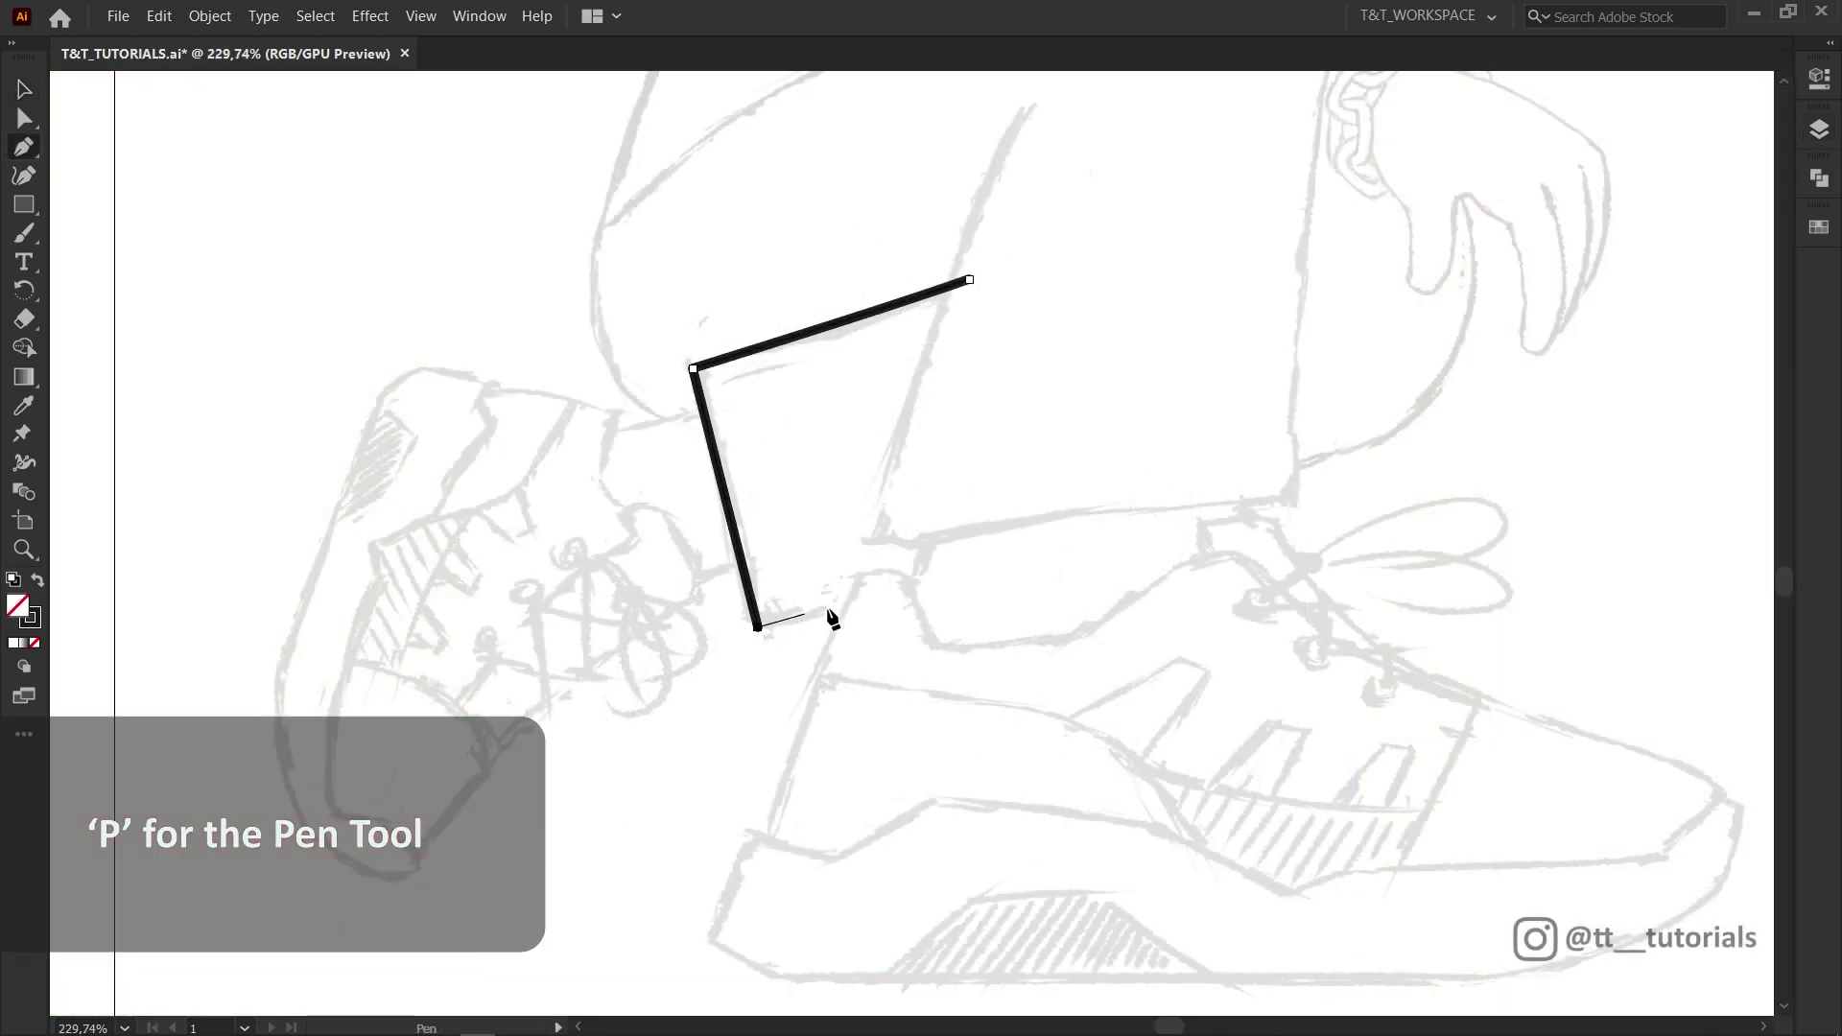
- Trace the end of the rear trouser cuff and both rear ankle lines with the Pen tool, overshooting the crossings
click(878, 595)
click(726, 400)
click(580, 438)
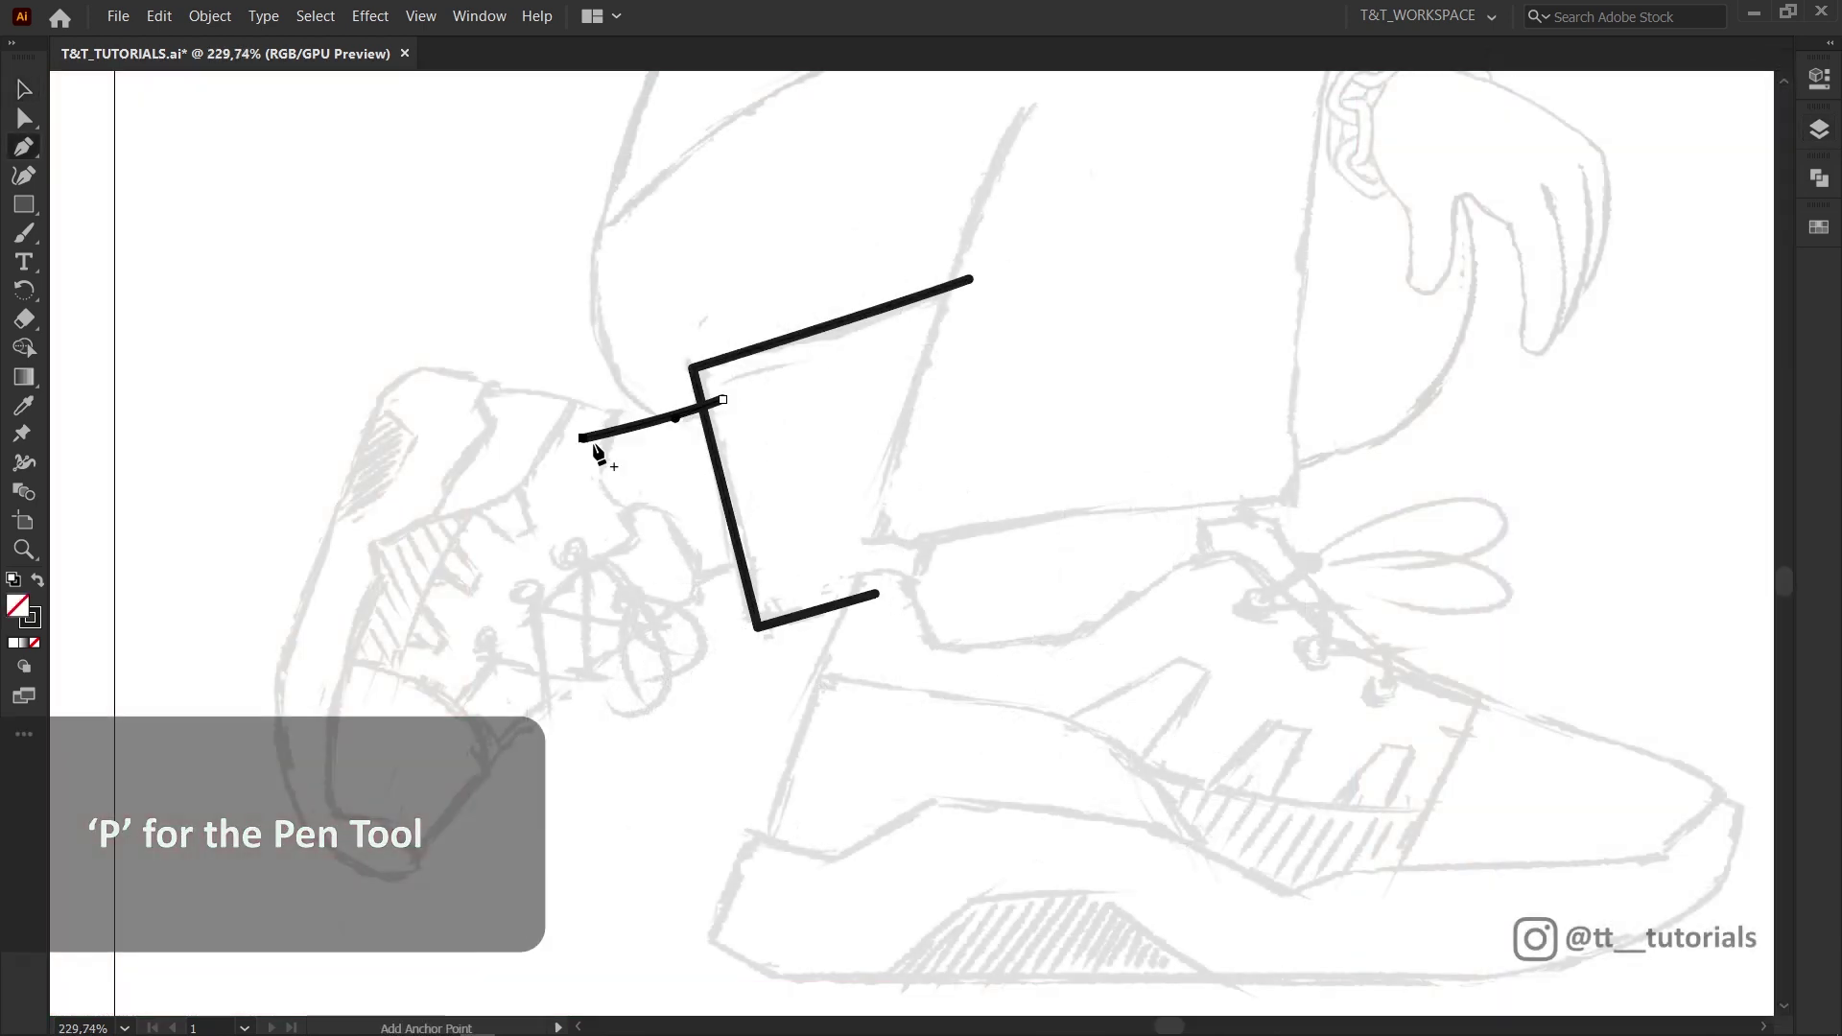
click(682, 587)
click(768, 557)
ctrl+click(788, 509)
- Trace the rear shoe's outer contour, its ankle opening and the long inner line down to the toe
click(606, 518)
drag(674, 523, 687, 544)
drag(685, 605, 650, 625)
drag(422, 851, 406, 874)
drag(366, 873, 343, 861)
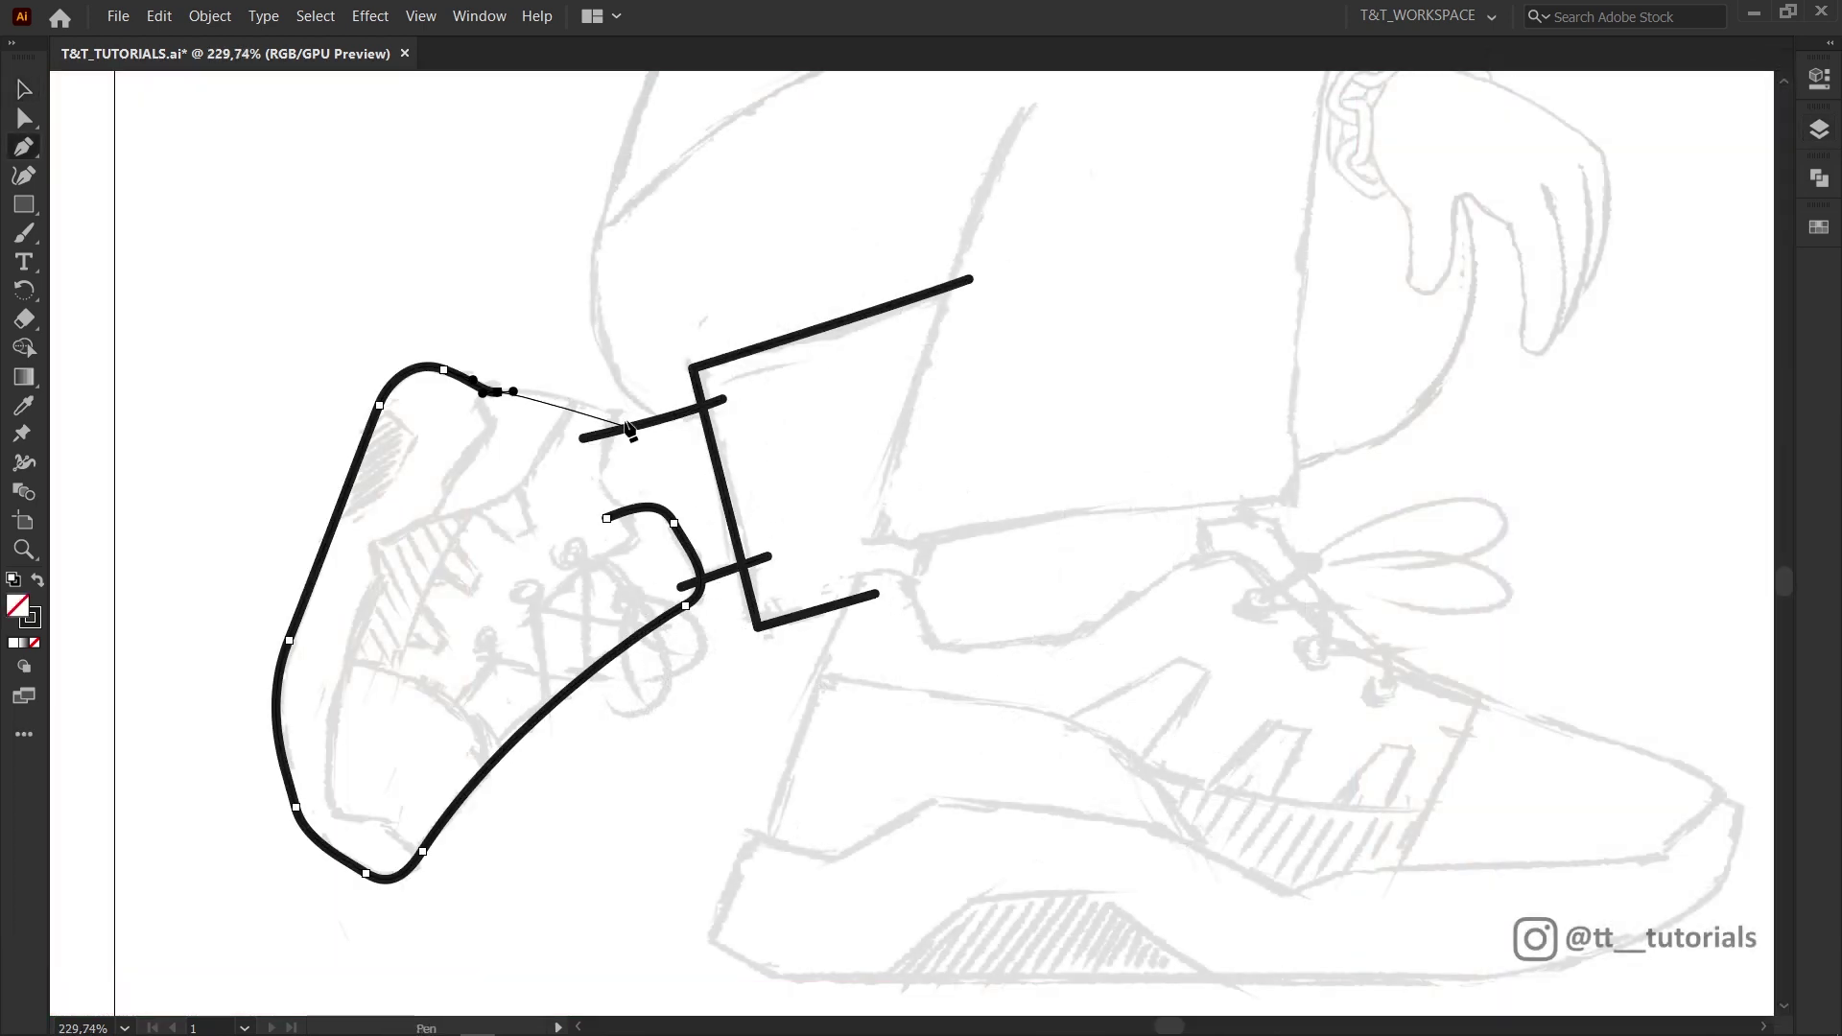
mouse_move(628, 429)
mouse_down()
mouse_move(660, 459)
mouse_move(645, 535)
mouse_move(564, 581)
mouse_up()
ctrl+click(655, 443)
drag(449, 719, 434, 745)
ctrl+click(443, 754)
- Trace the curved heel panel seam of the rear shoe as a separate open path
scroll(151, 740, up, 5)
drag(879, 147, 835, 227)
drag(748, 329, 695, 346)
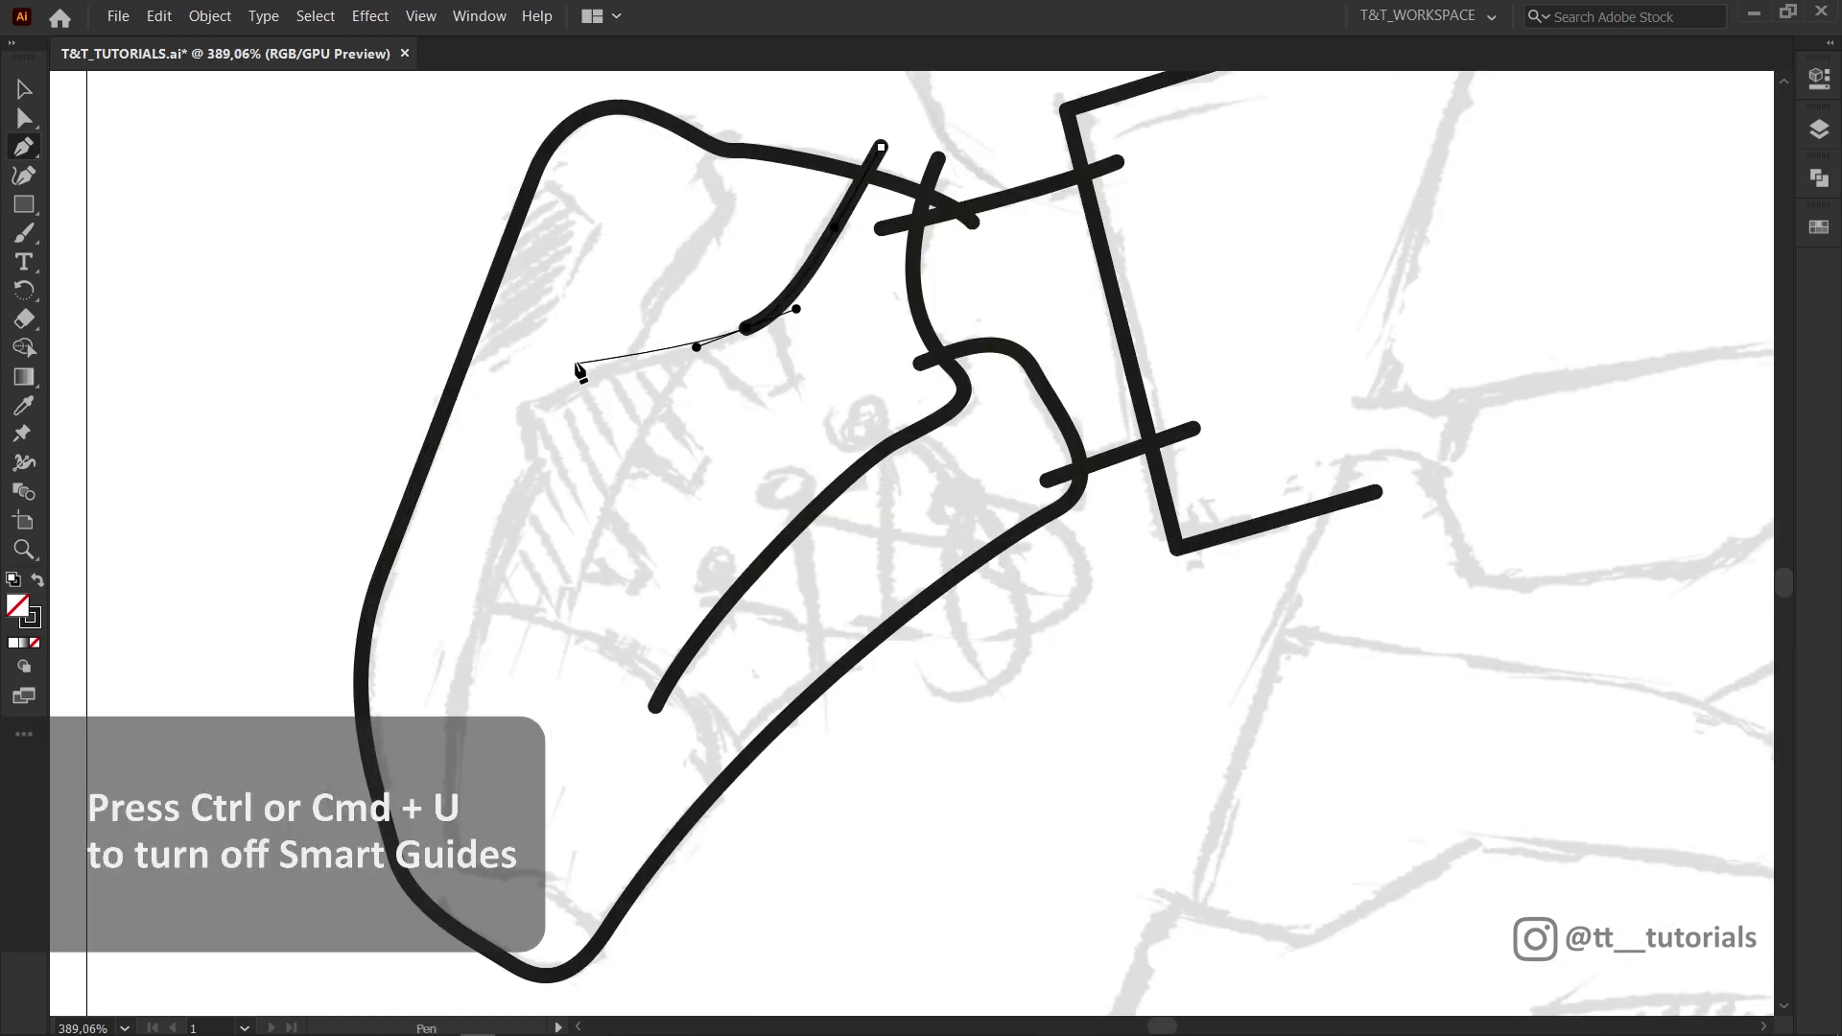
click(568, 361)
ctrl+click(614, 347)
- Trace the zigzag line separating the rear shoe's sole from its upper, from heel to toe
click(717, 125)
click(698, 165)
click(726, 212)
click(611, 368)
click(517, 406)
drag(567, 896, 624, 948)
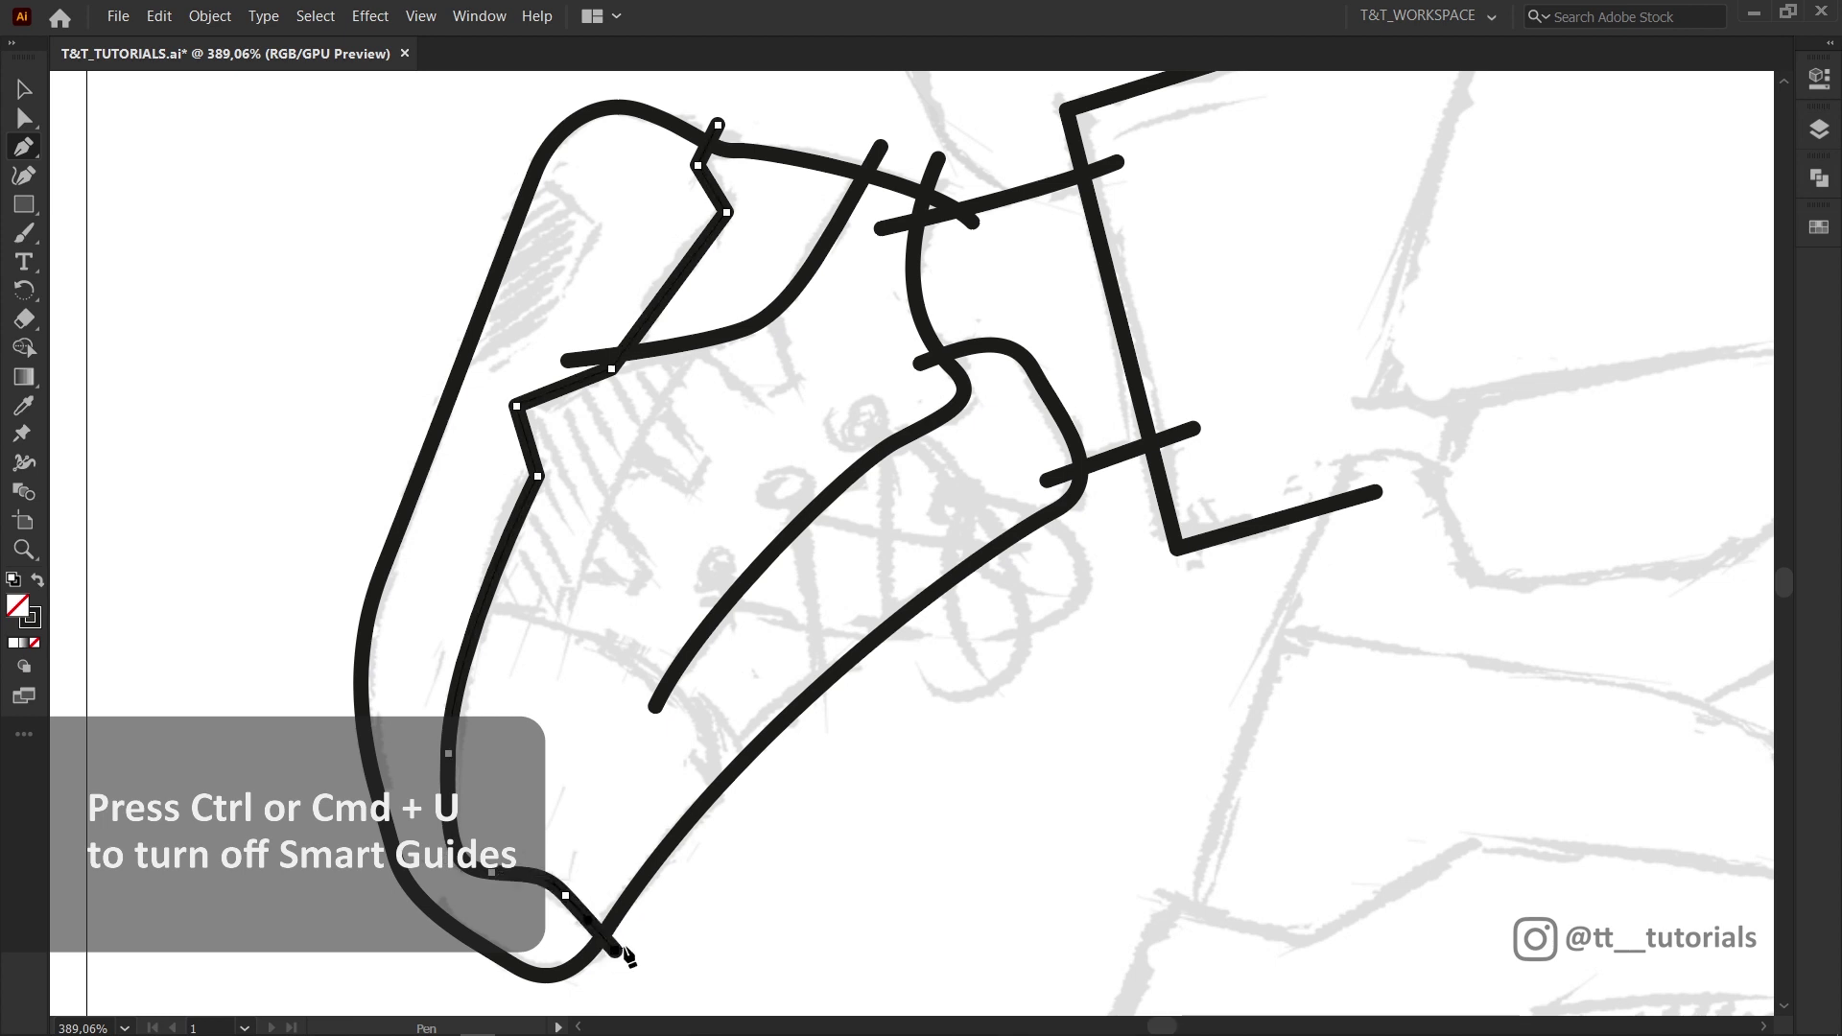
- Trace the rear shoe's curved toe cap seam and the side panel seam above it
drag(734, 818, 731, 859)
ctrl+click(794, 760)
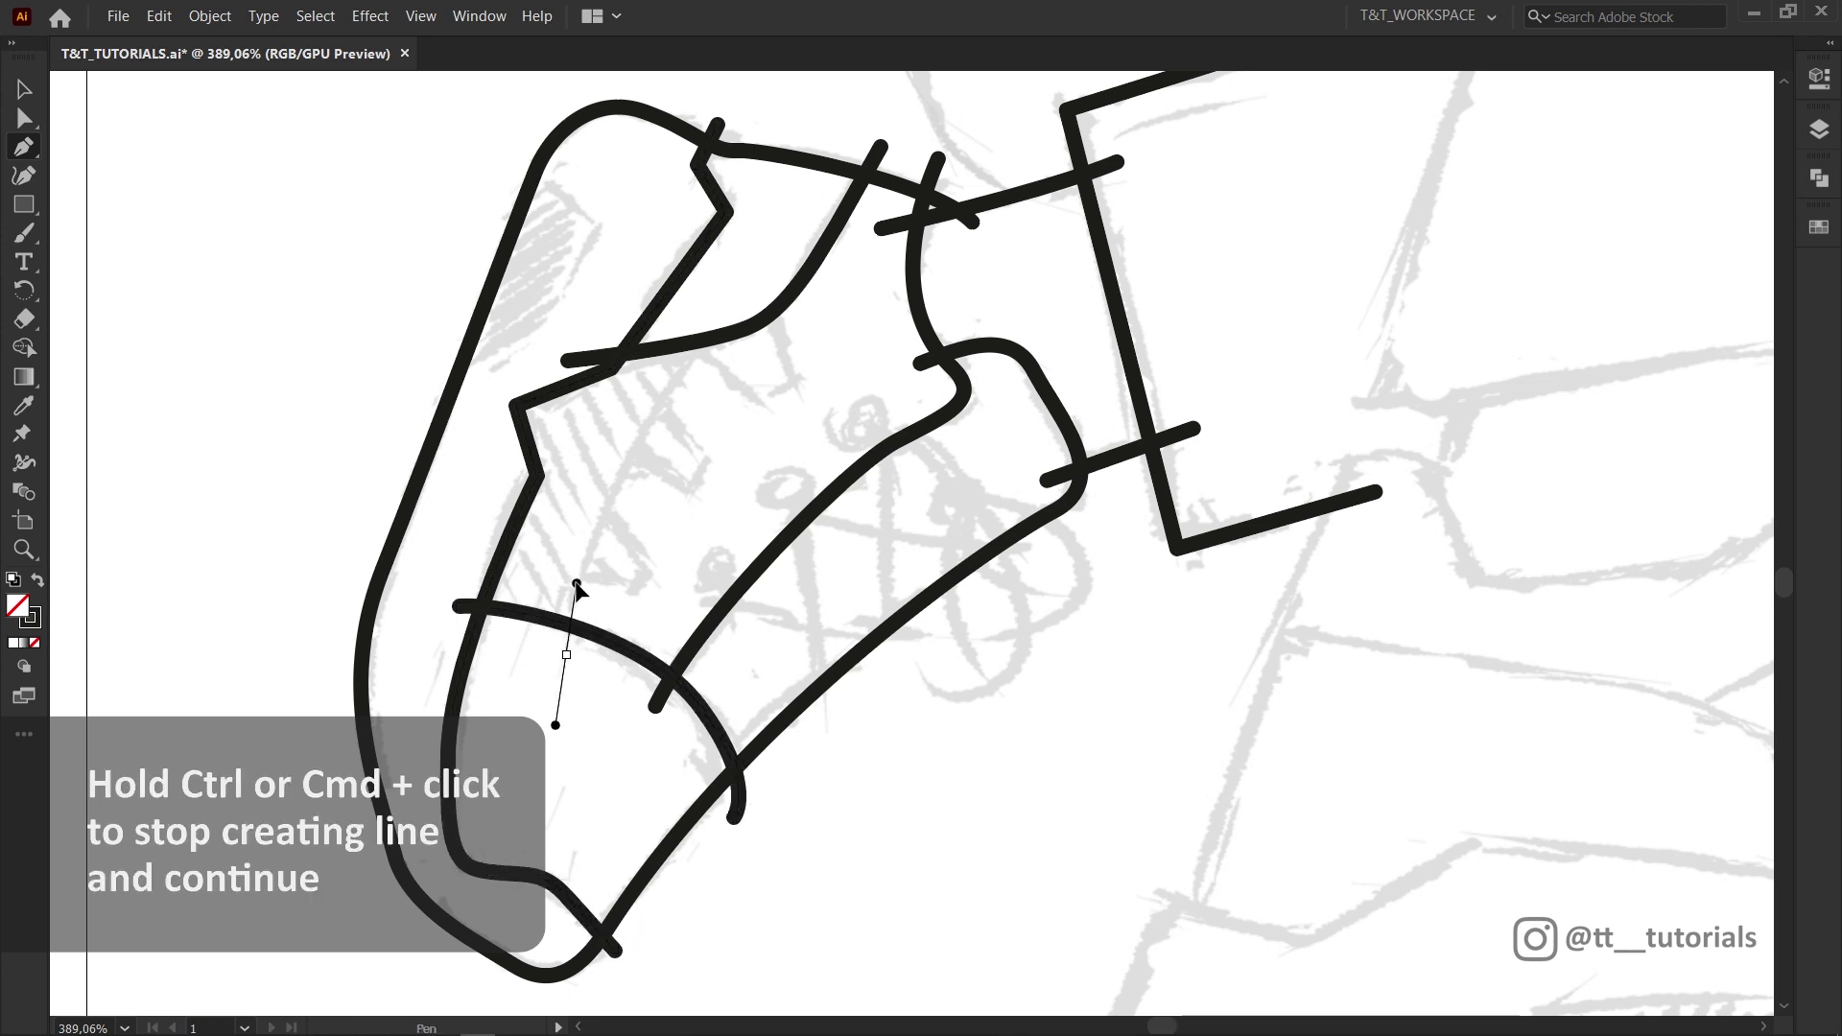
drag(576, 584, 580, 577)
- Trace the bent leg's trouser contour over the knee, along the hem and up the inner crease
drag(716, 319, 781, 253)
click(512, 895)
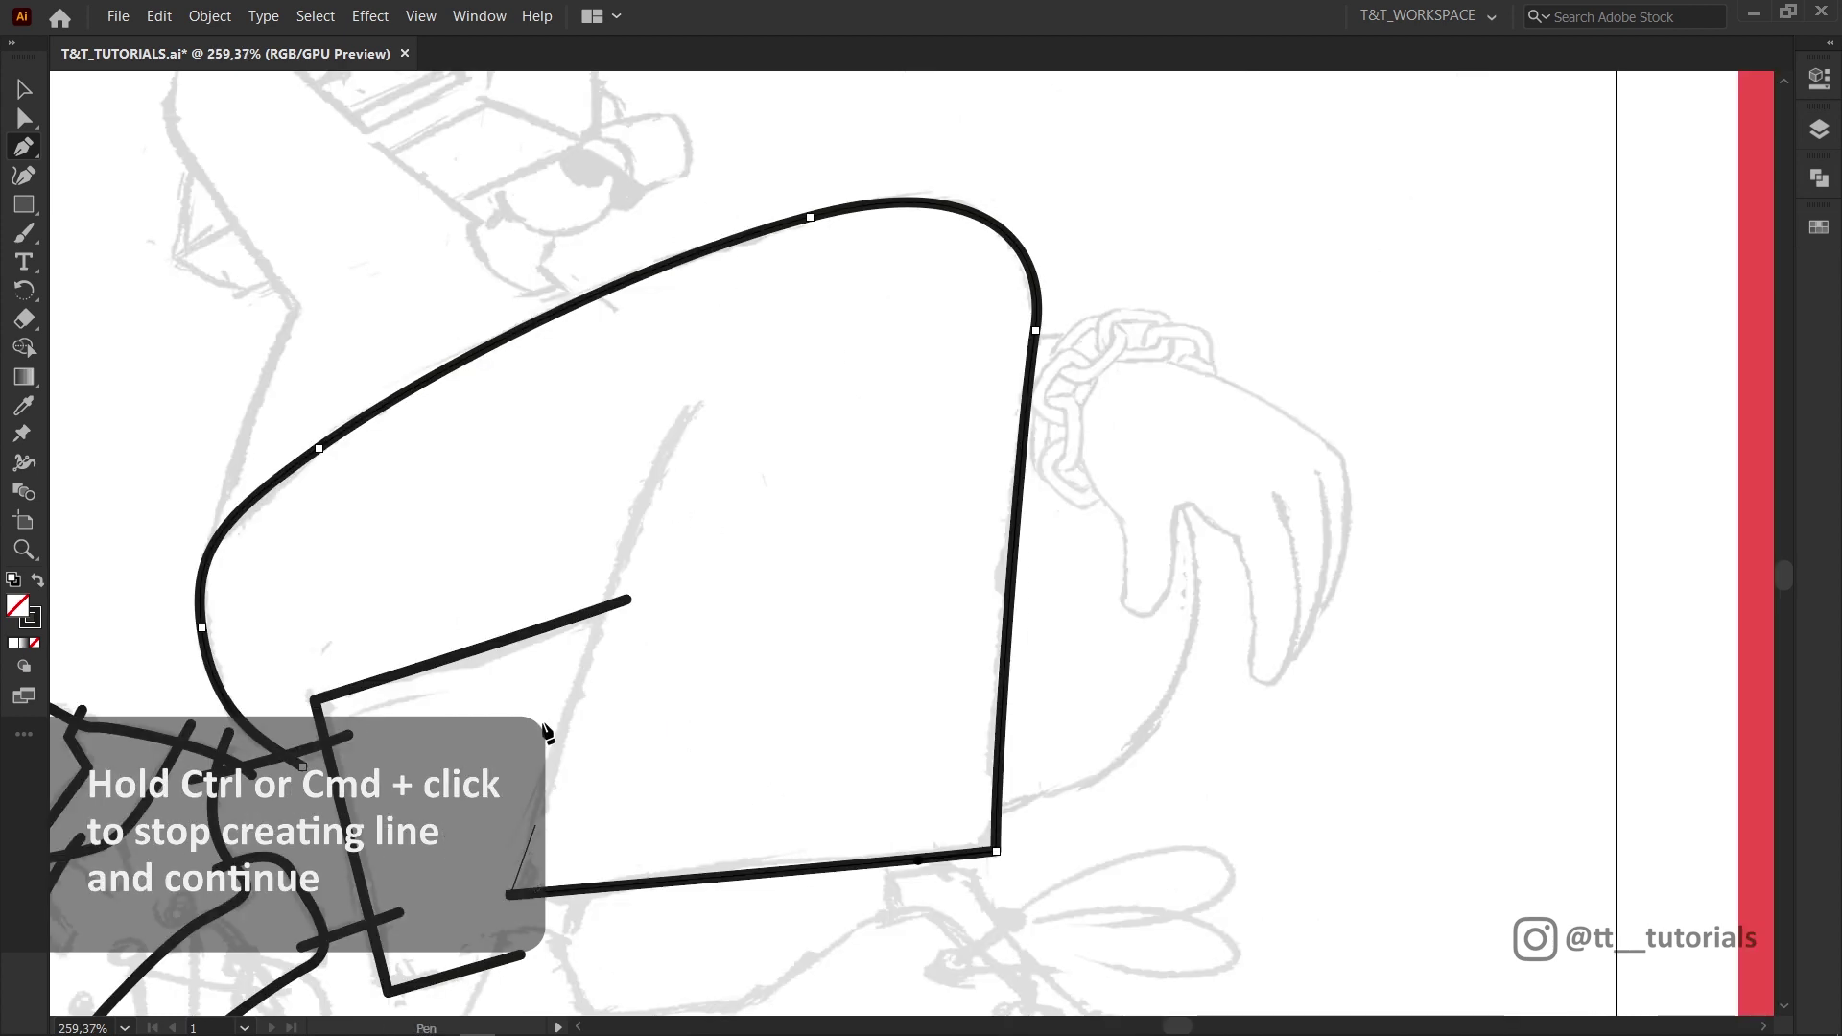
drag(692, 403, 781, 288)
- Trace the front ankle, the front shoe's contour with its sole and tongue, and the toe cap seam
click(749, 391)
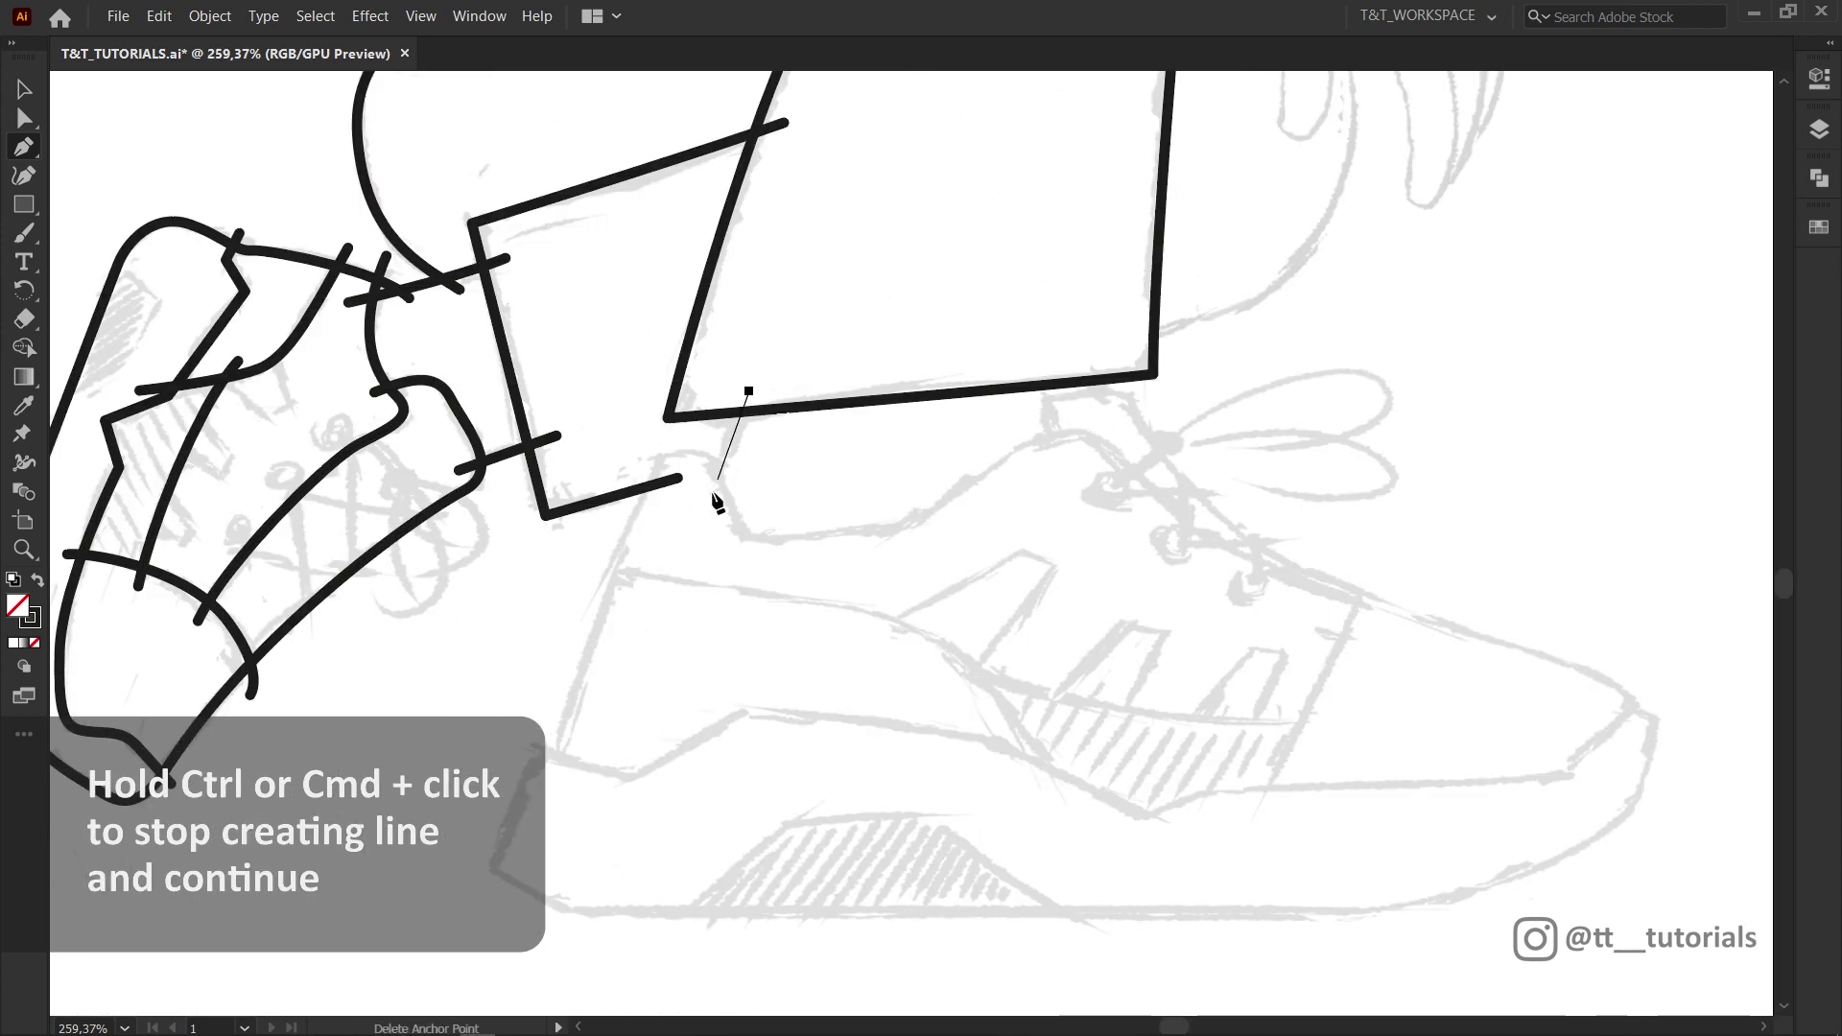
click(710, 500)
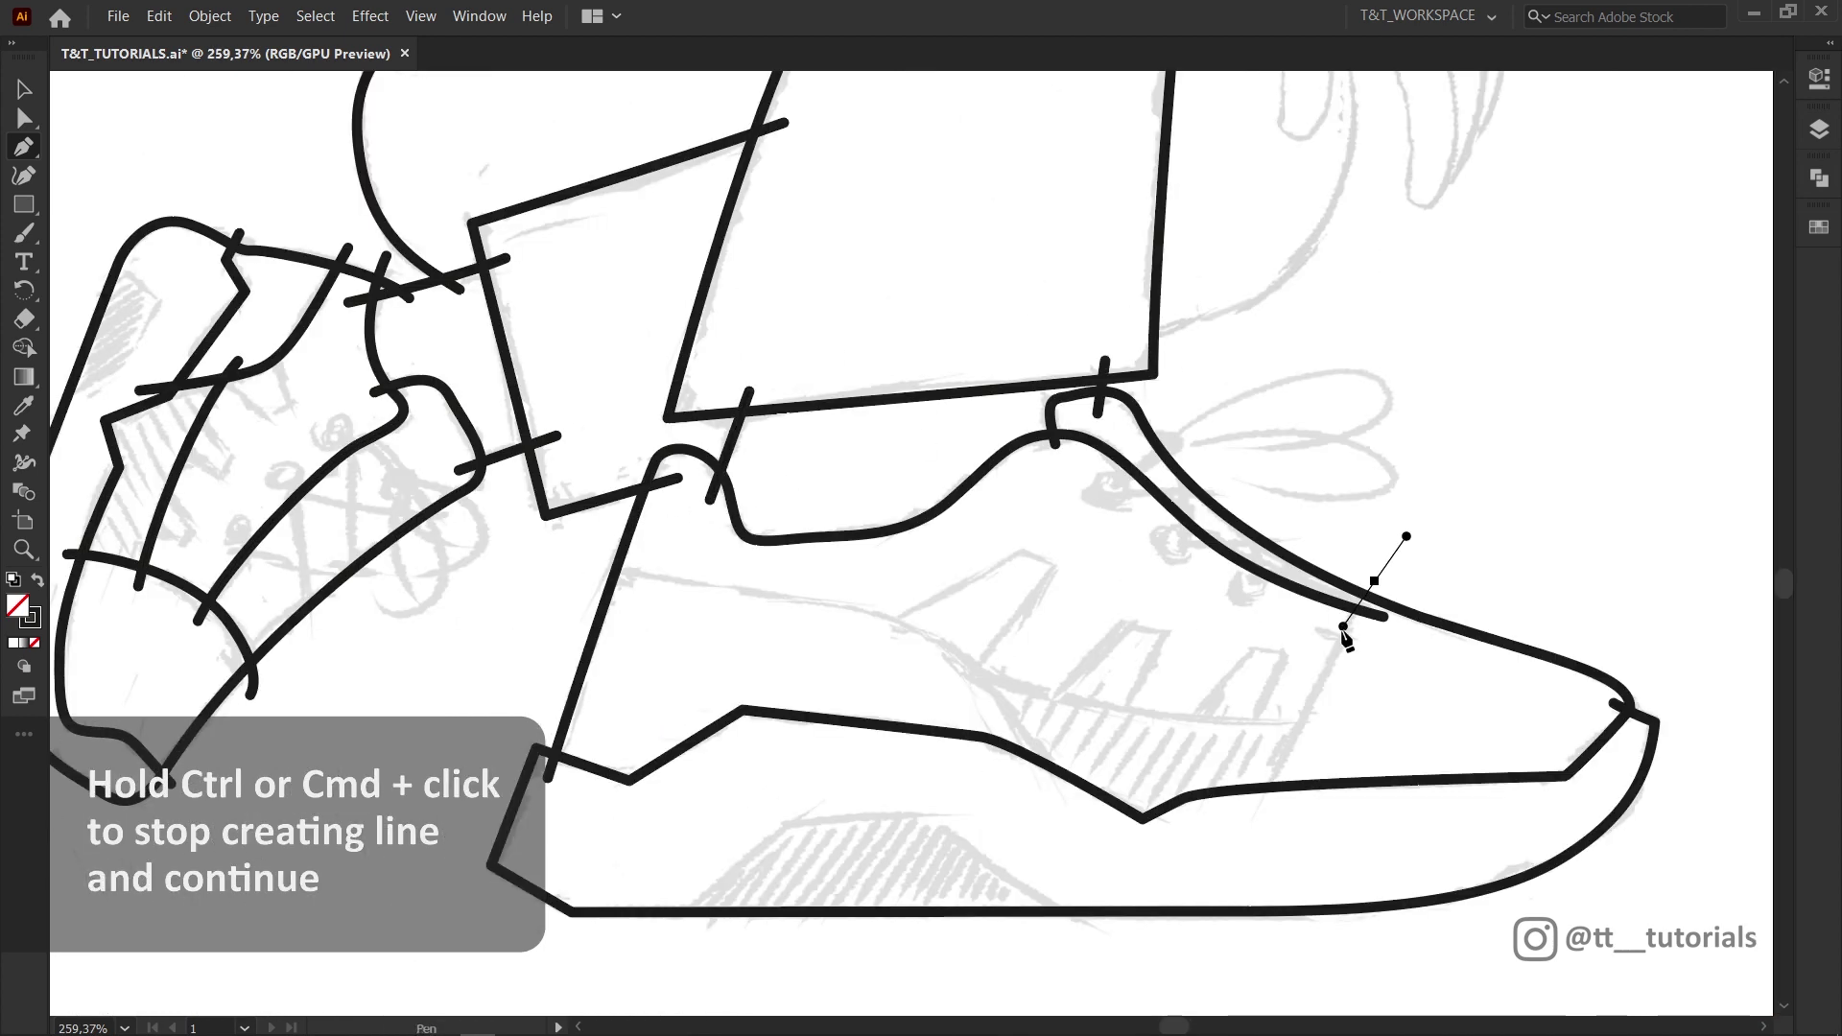
click(1260, 809)
- Trace the front shoe's lower side seam and the long panel seam curving from heel to sole as separate paths
click(935, 656)
drag(1327, 718, 1398, 699)
ctrl+click(809, 591)
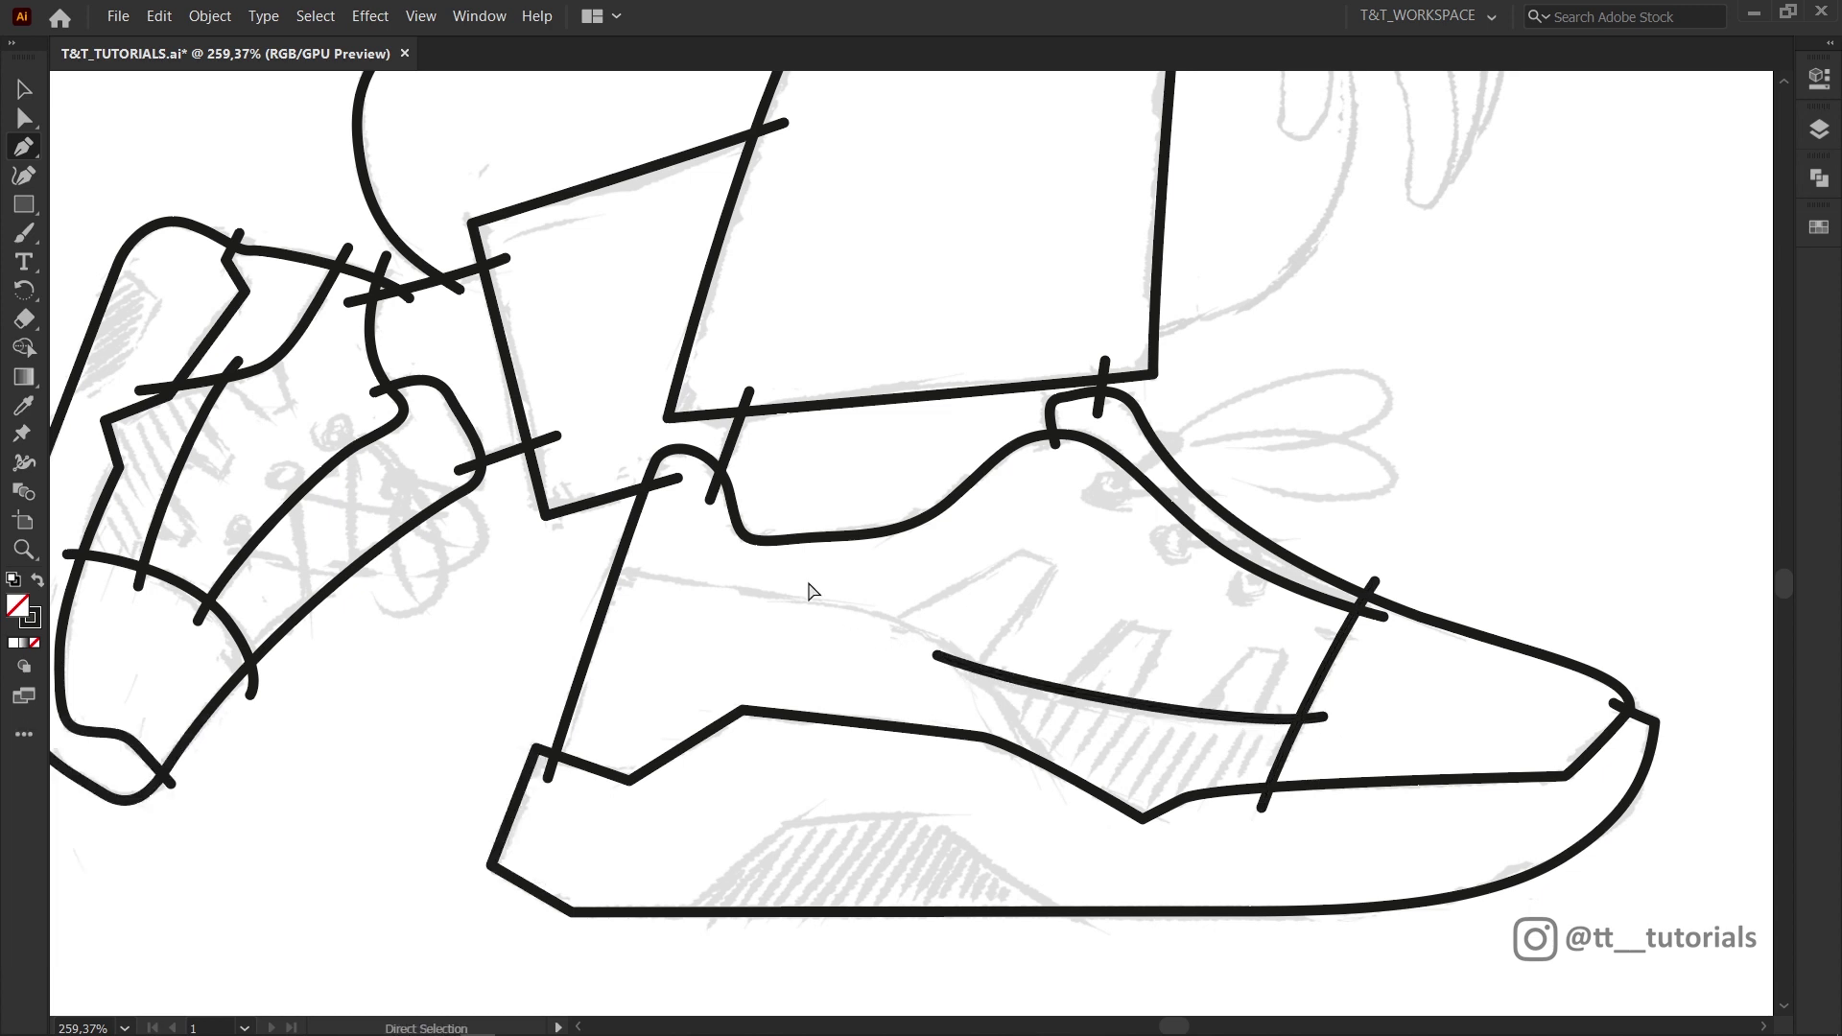
drag(591, 561, 653, 572)
drag(903, 621, 950, 634)
drag(1049, 779, 1069, 836)
ctrl+click(1156, 724)
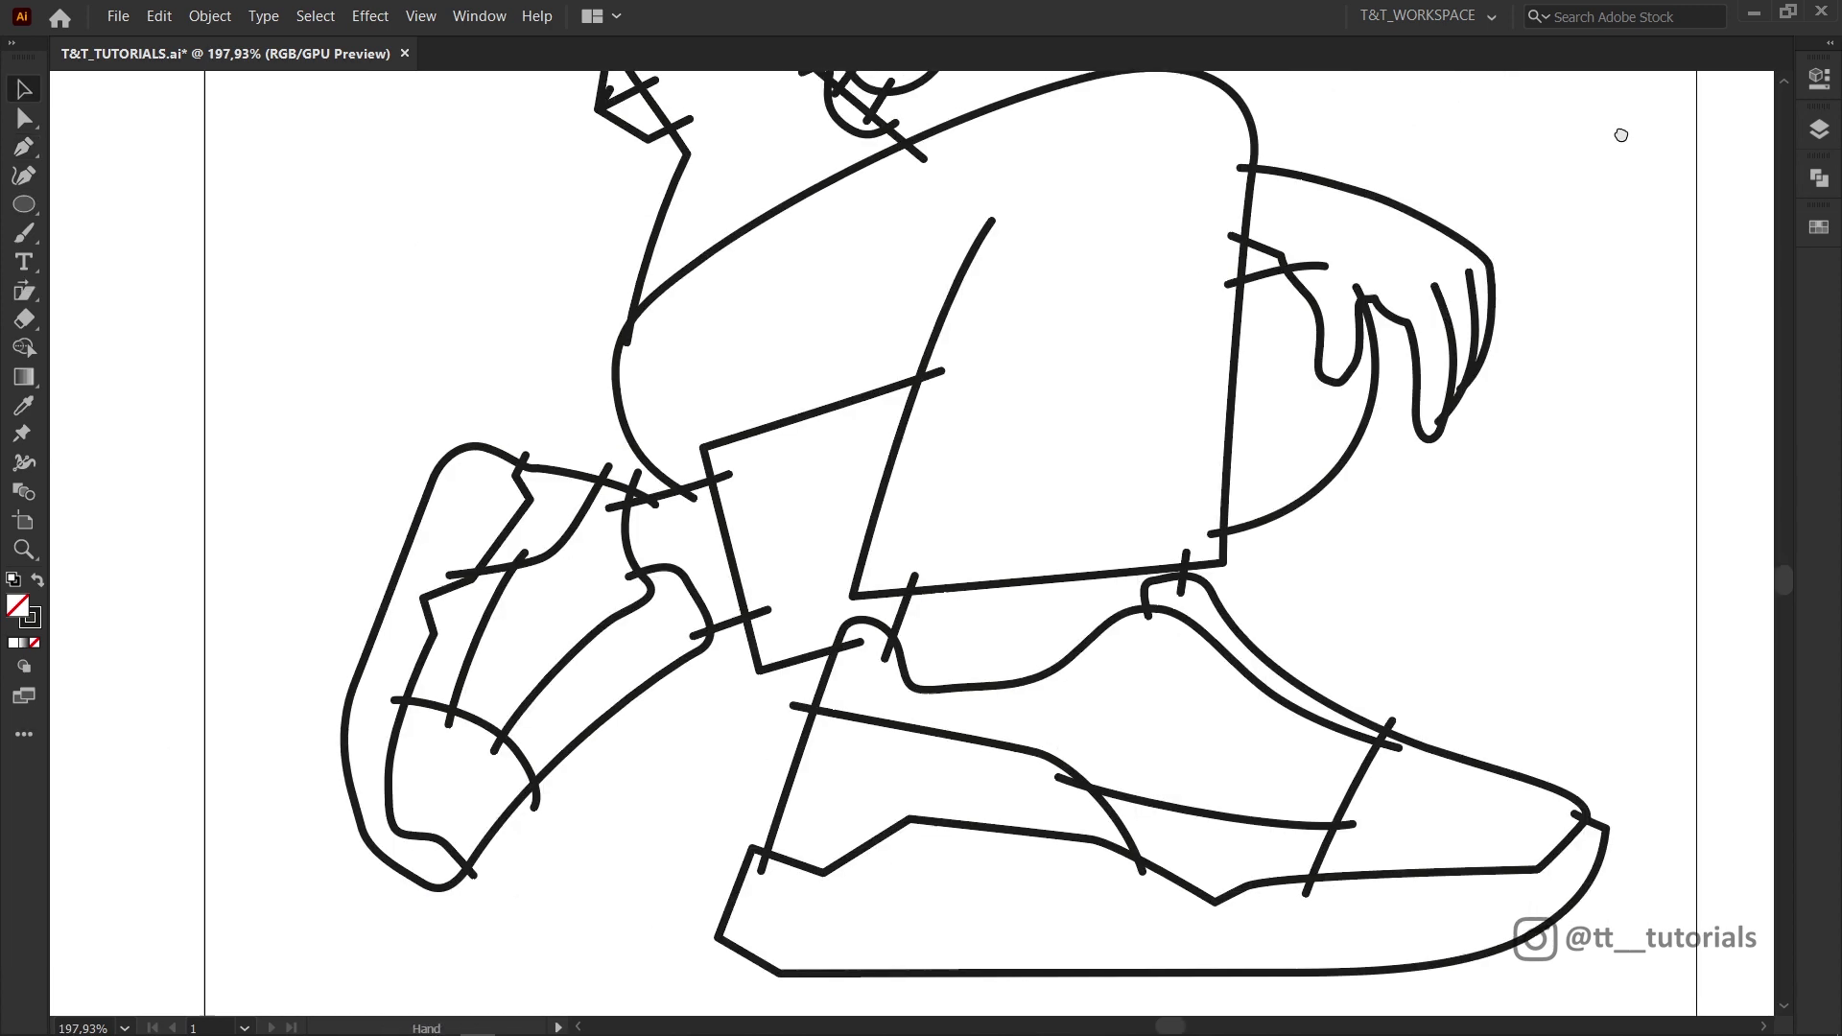
- Select all the traced line art and apply the Pathfinder Outline operation to split it at every crossing
drag(1620, 135, 1621, 383)
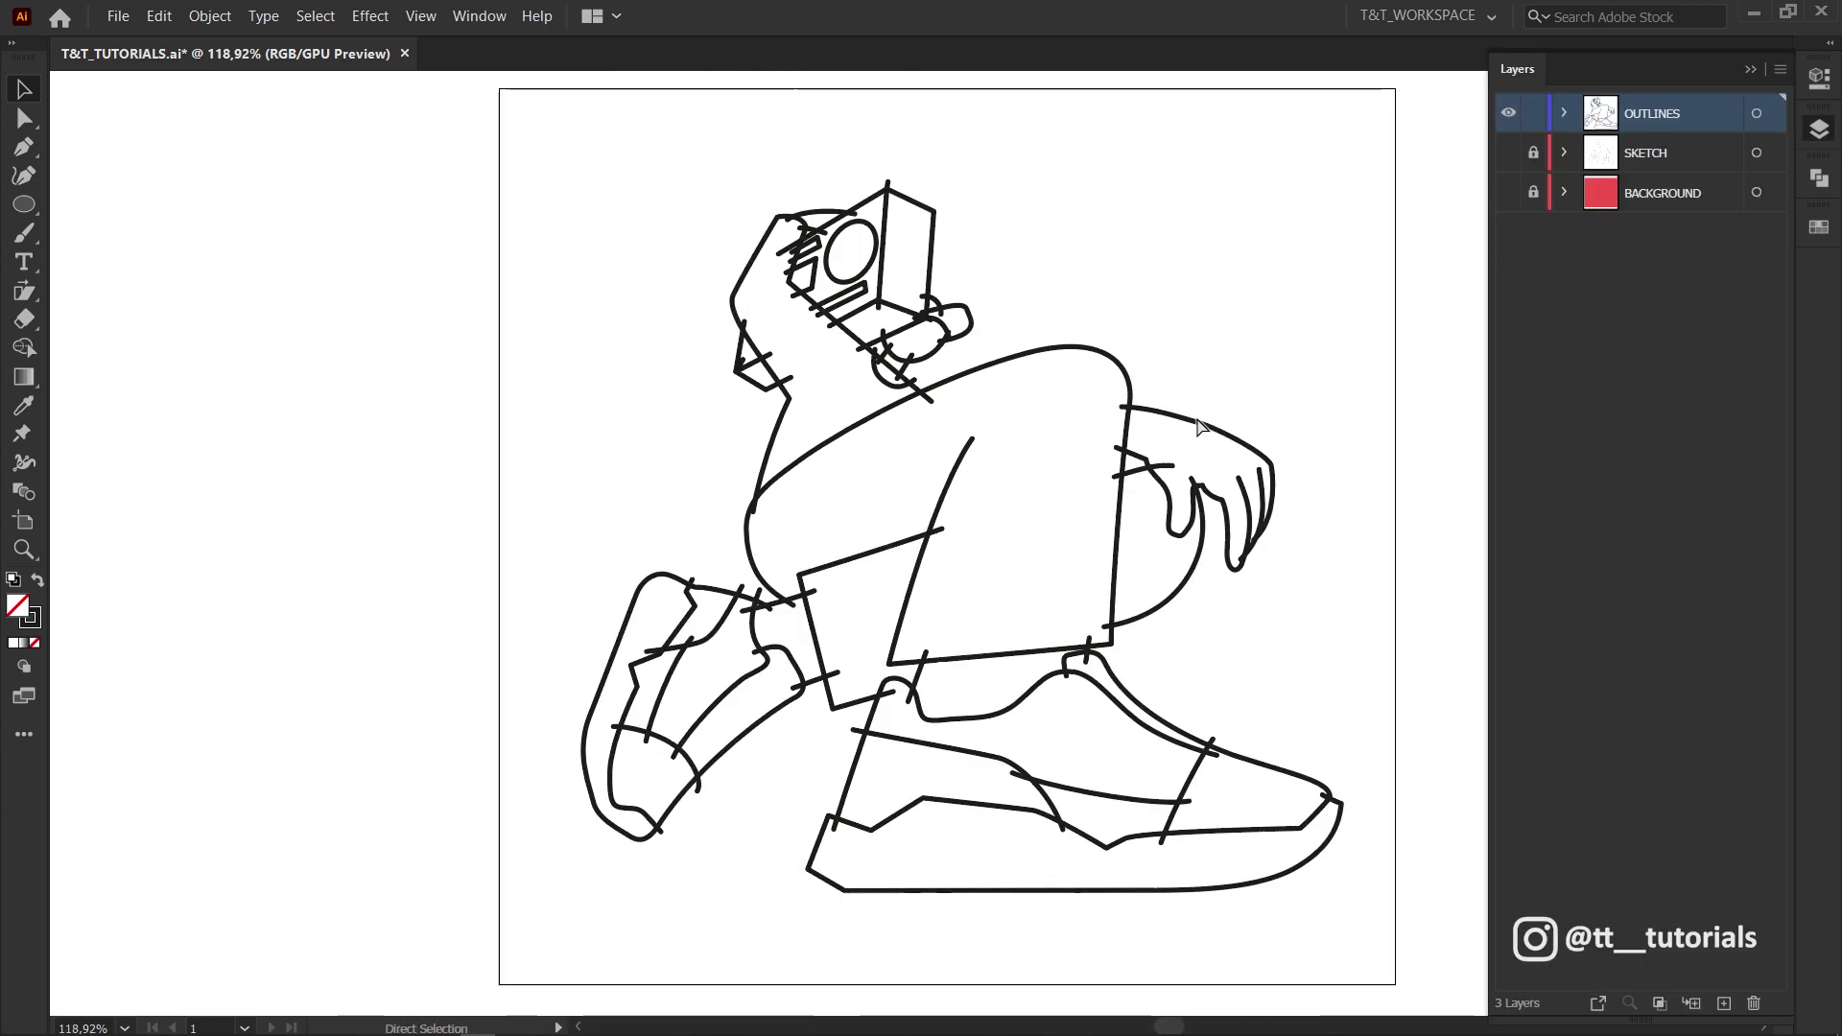
click(1199, 425)
click(1819, 178)
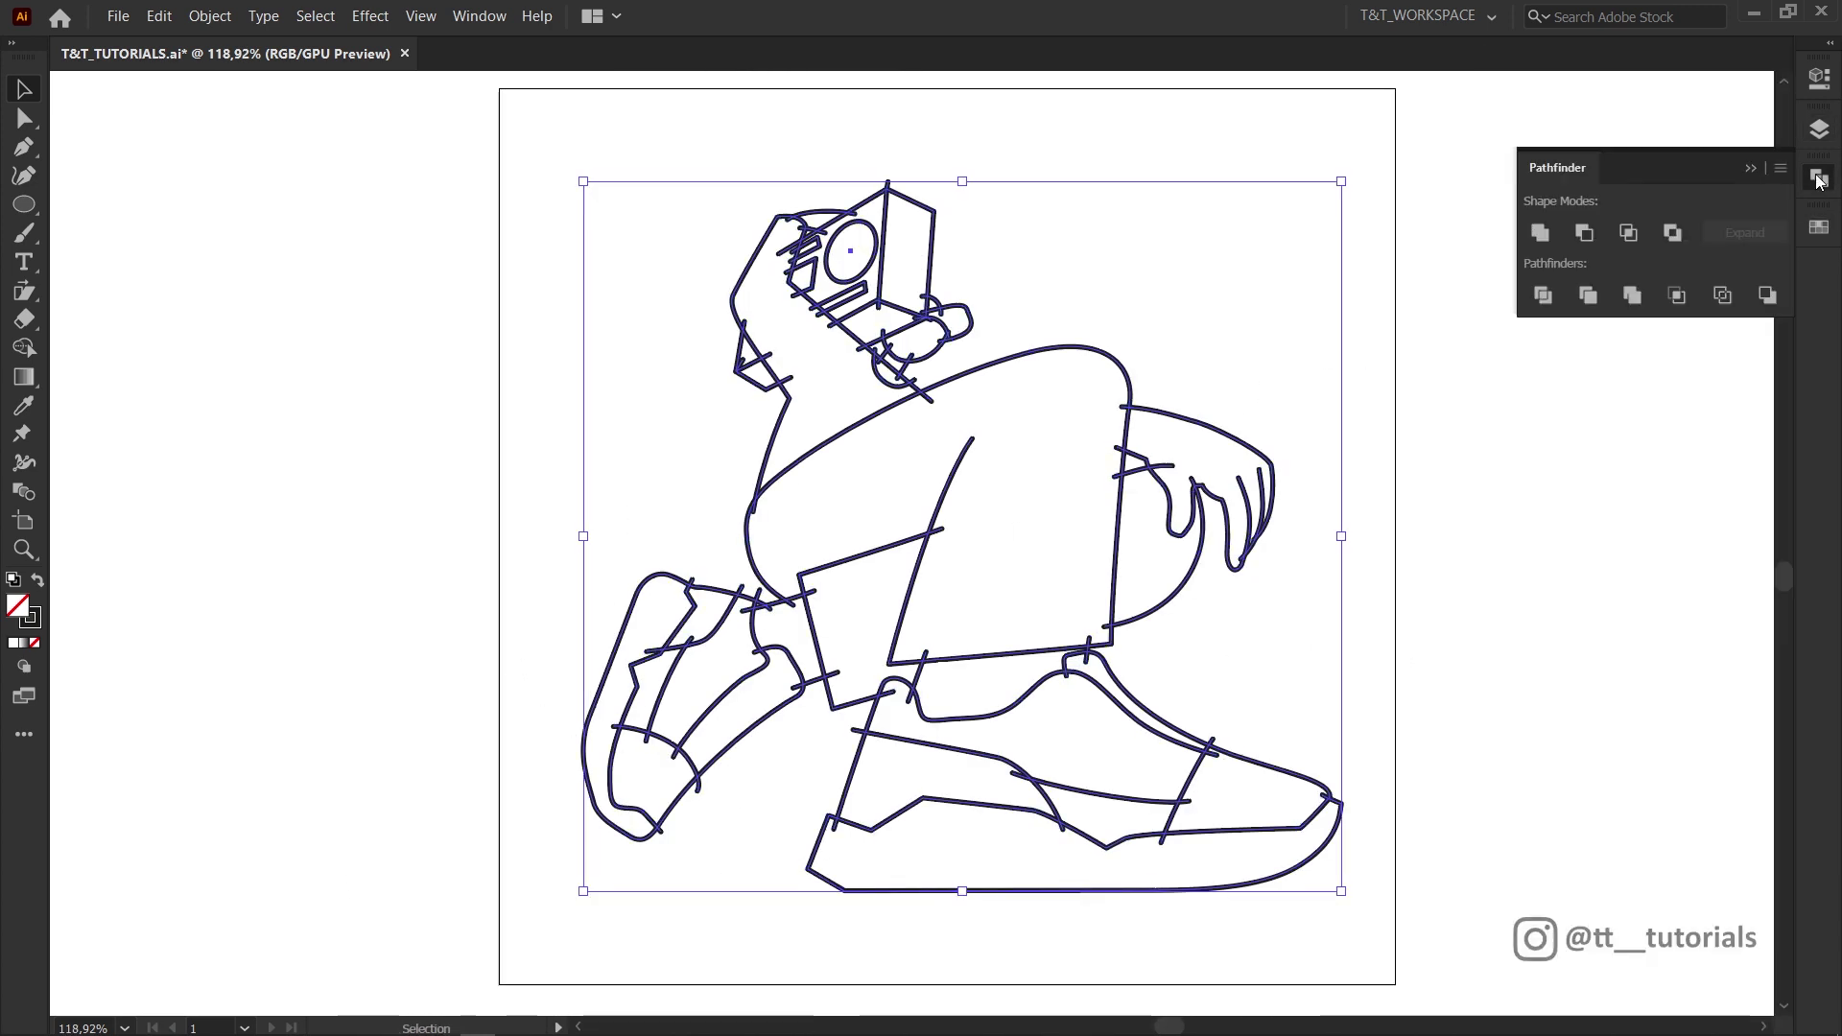
click(1722, 295)
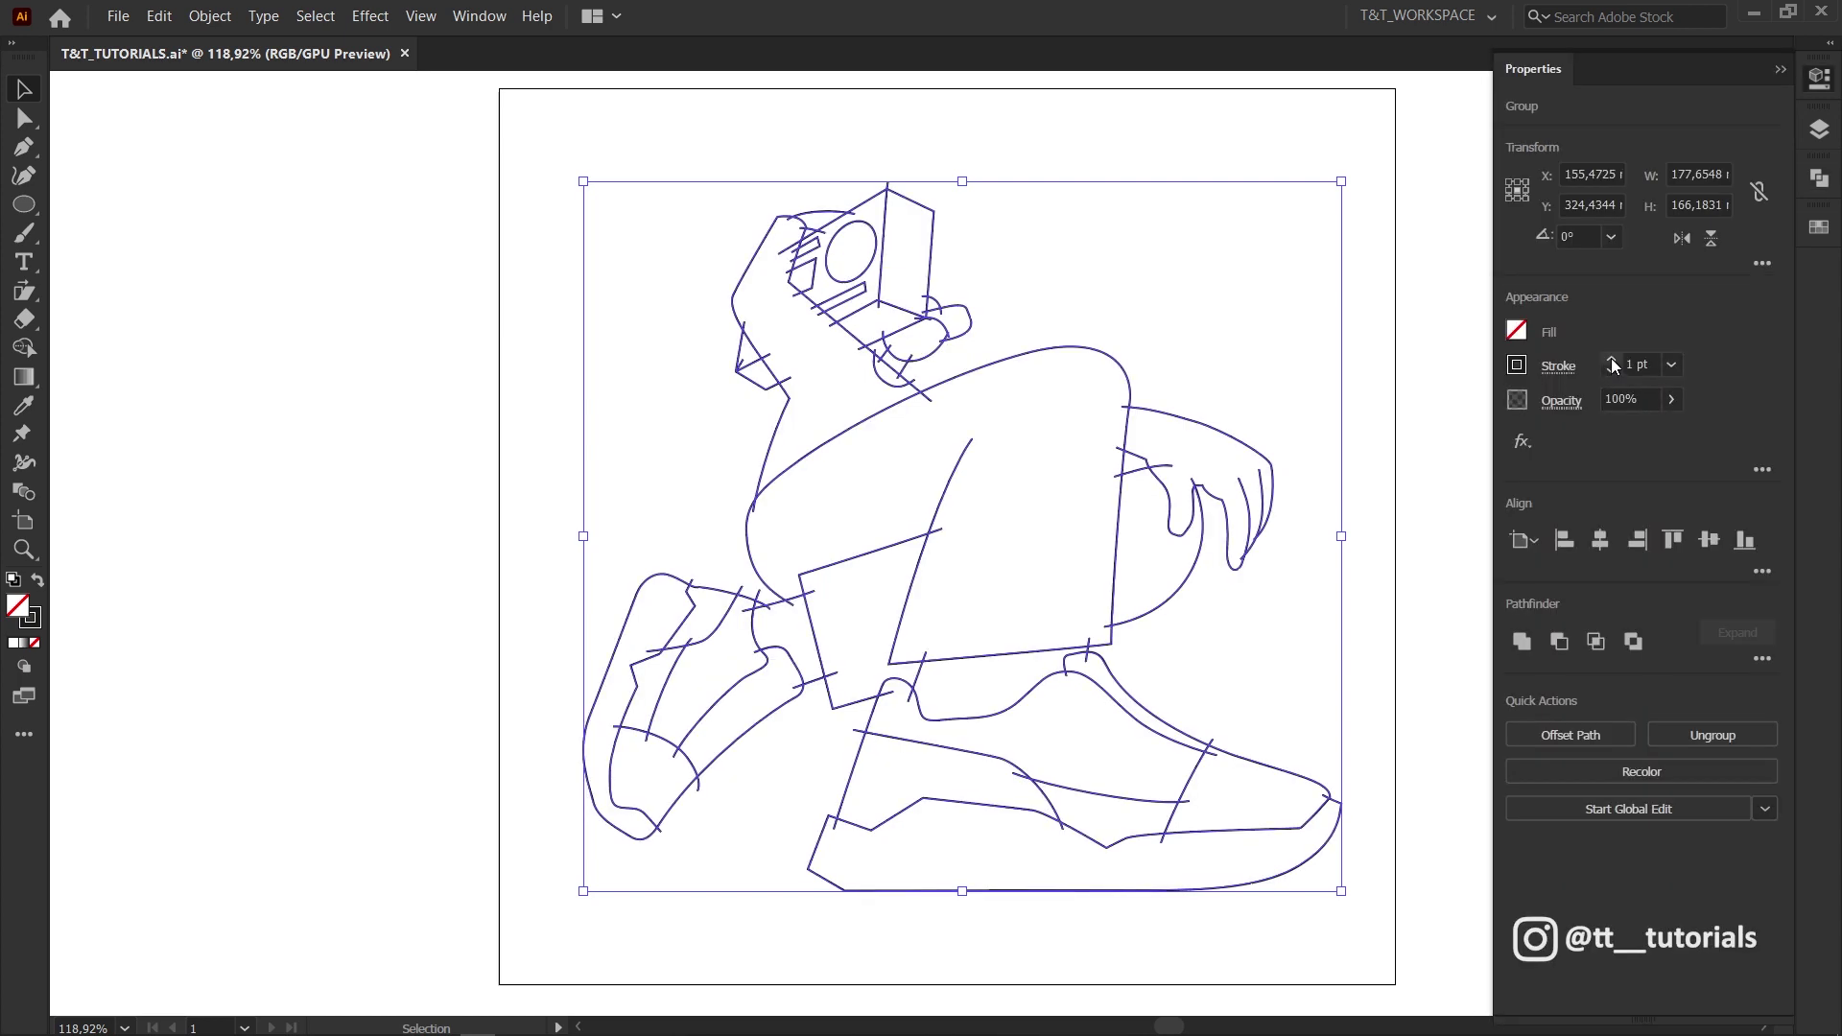
- Increase the stroke weight of the split line art and ungroup it
click(1610, 360)
right_click(1134, 403)
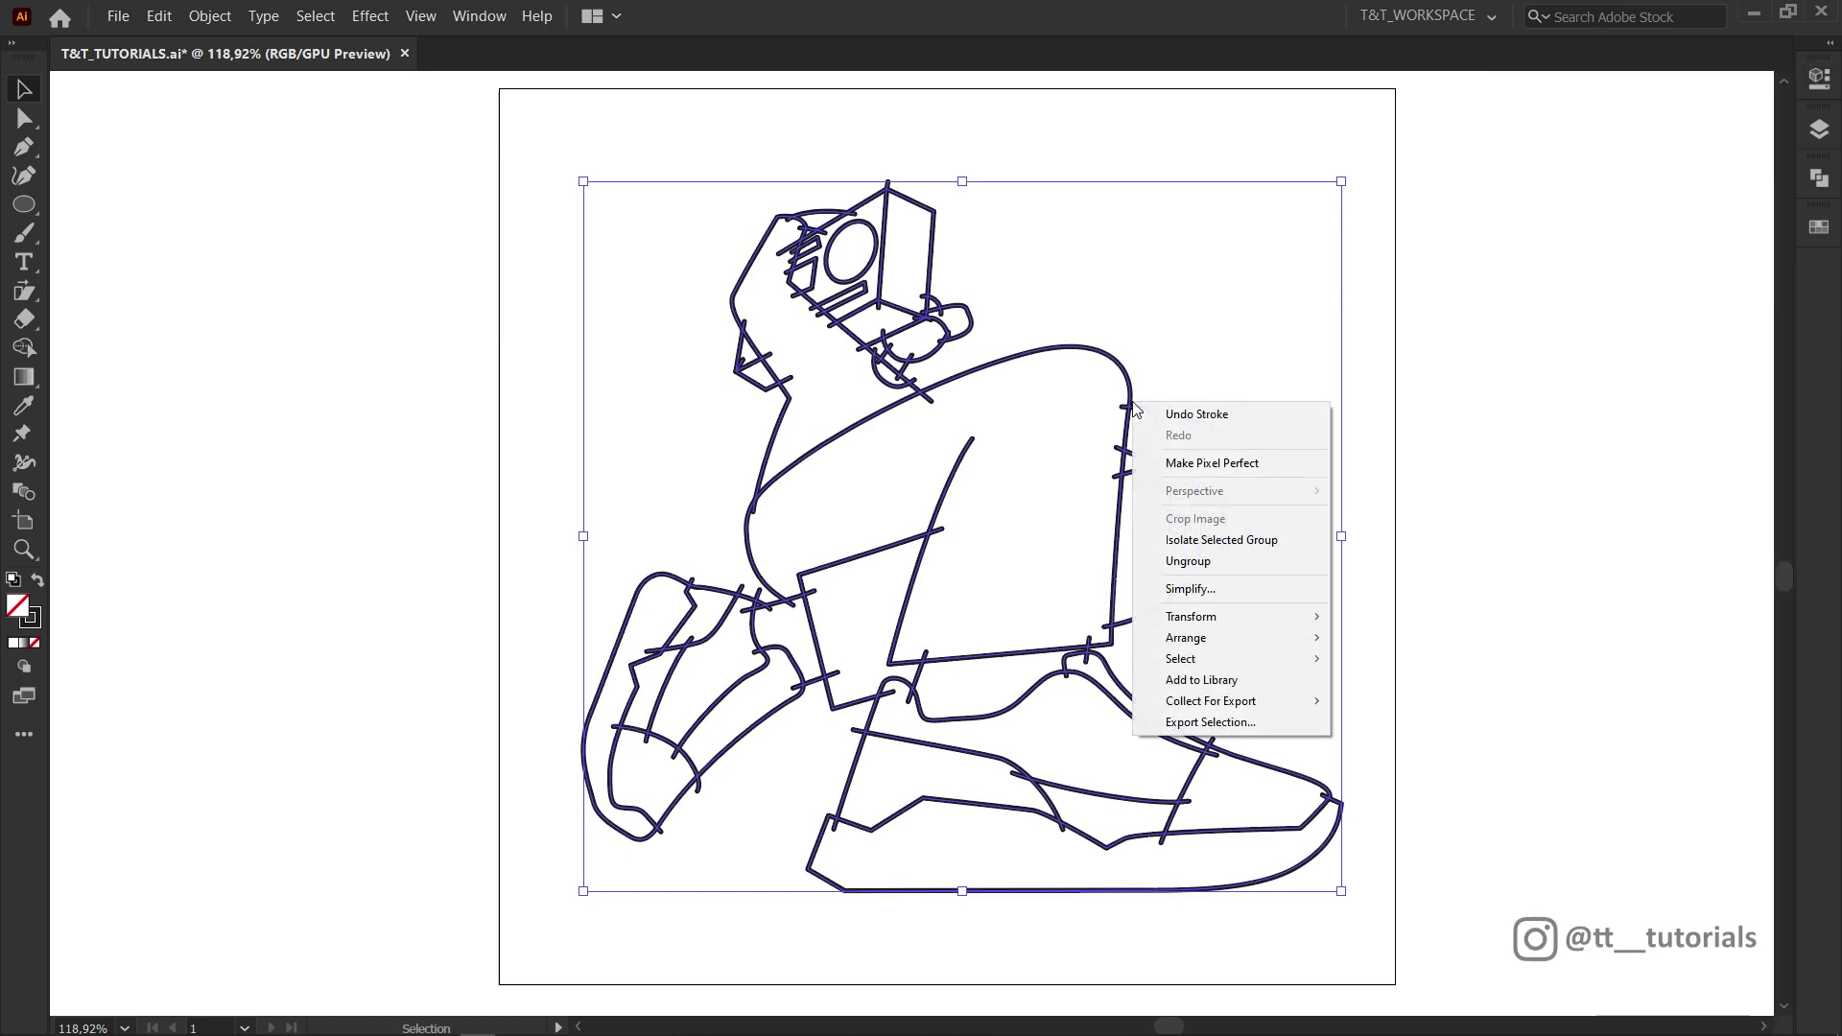
click(1208, 566)
- Select the overshooting line ends inside the rear shoe's collar with the Lasso tool and remove them
key(q)
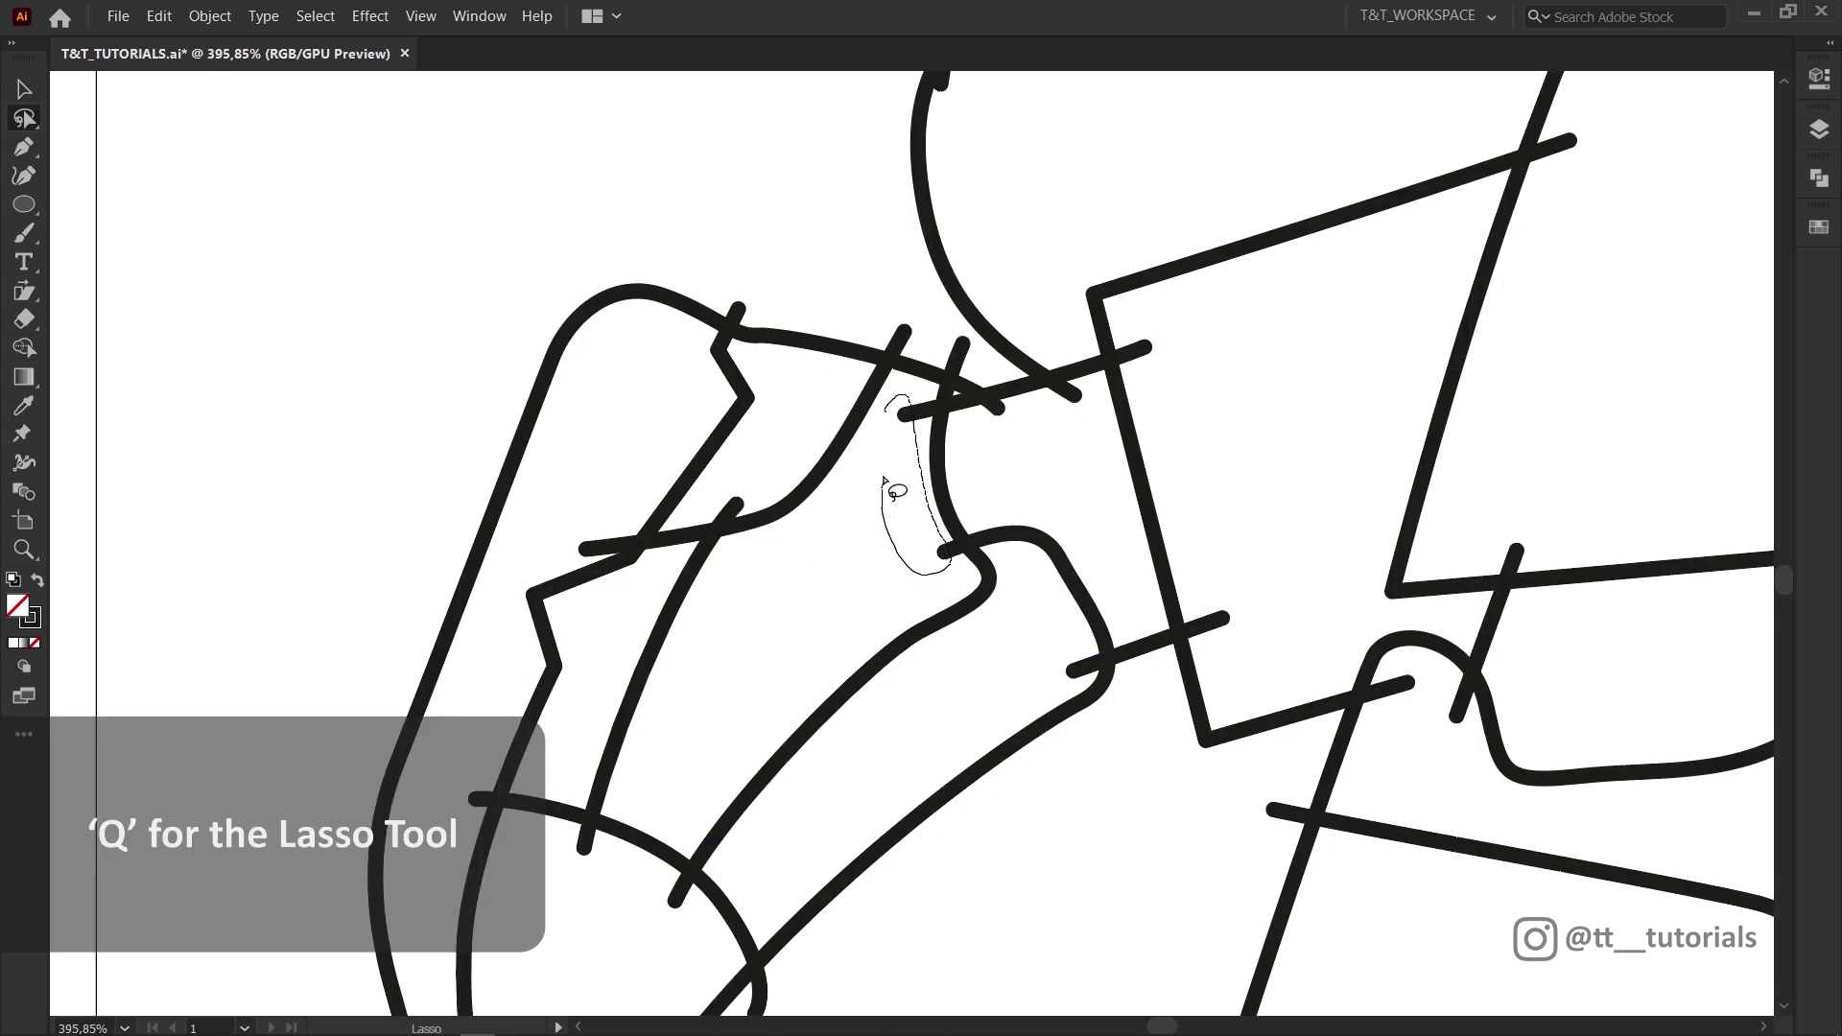
drag(885, 480, 911, 489)
key(ctrl+x)
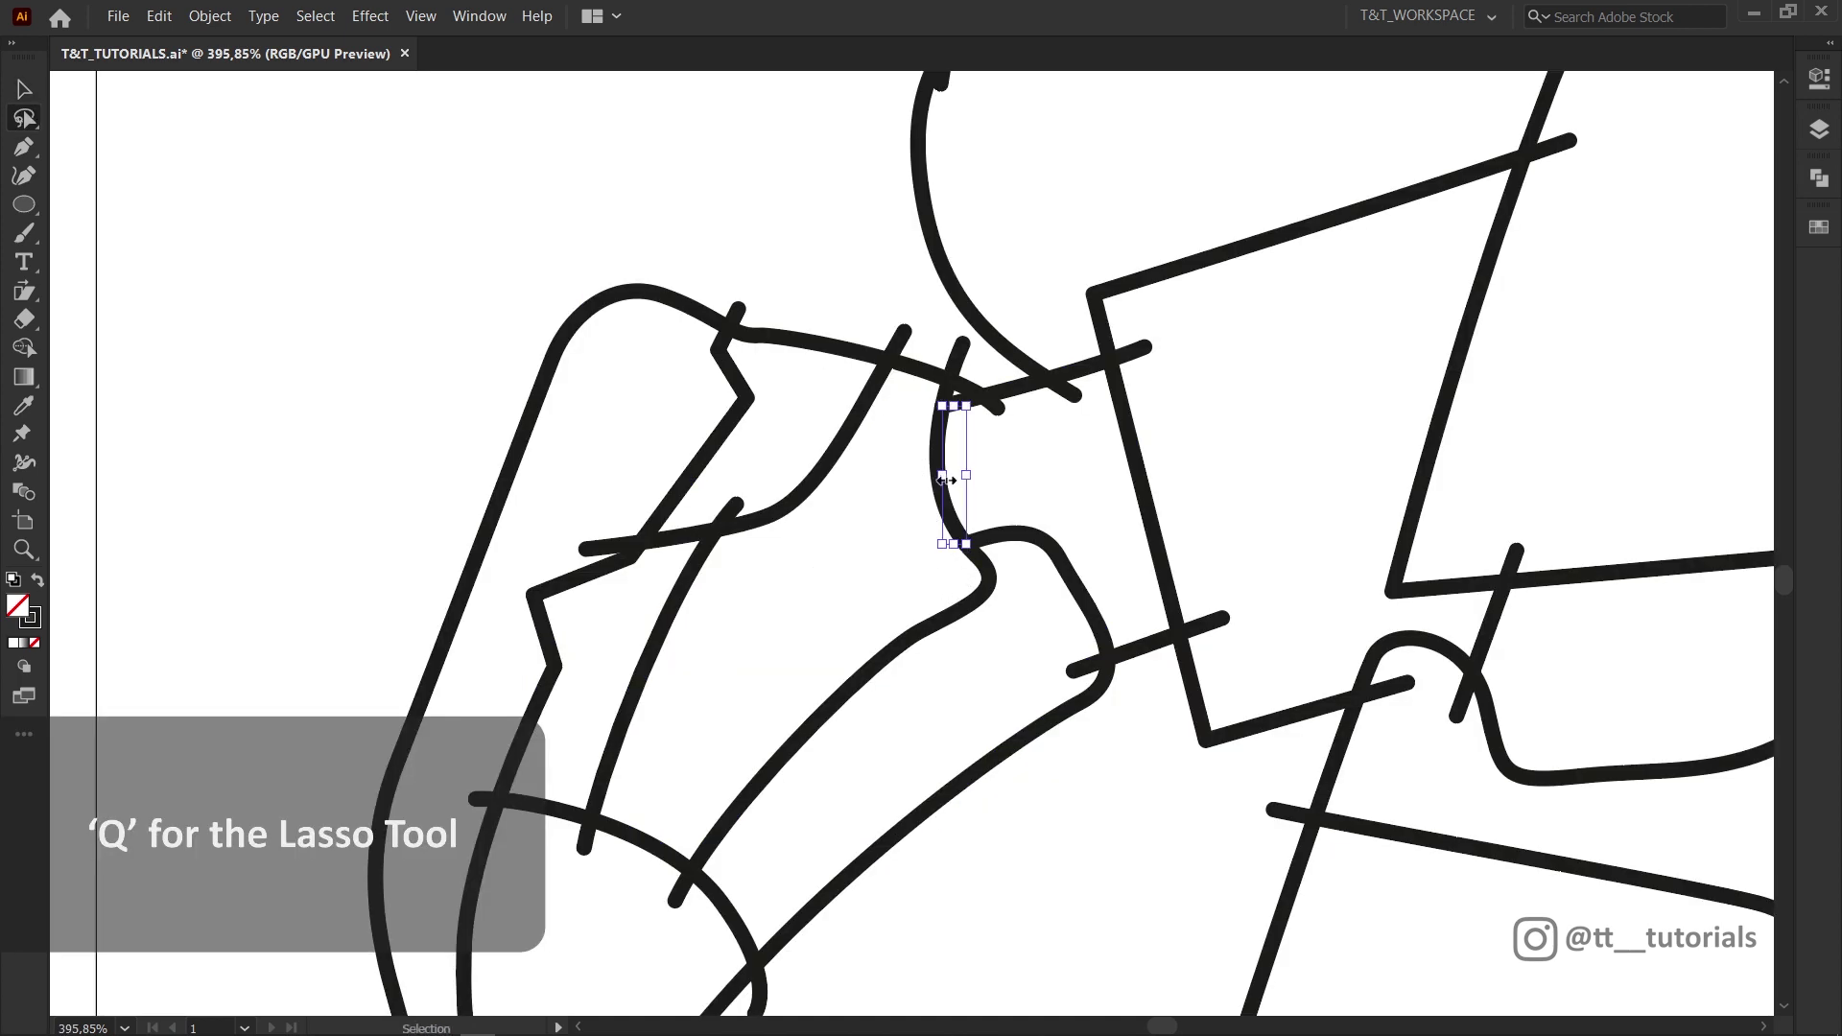
key(ctrl+x)
- Remove the overshooting line ends along the rear shoe's upper edge and at its heel
mouse_move(918, 272)
mouse_down()
mouse_move(928, 309)
mouse_move(994, 313)
mouse_up()
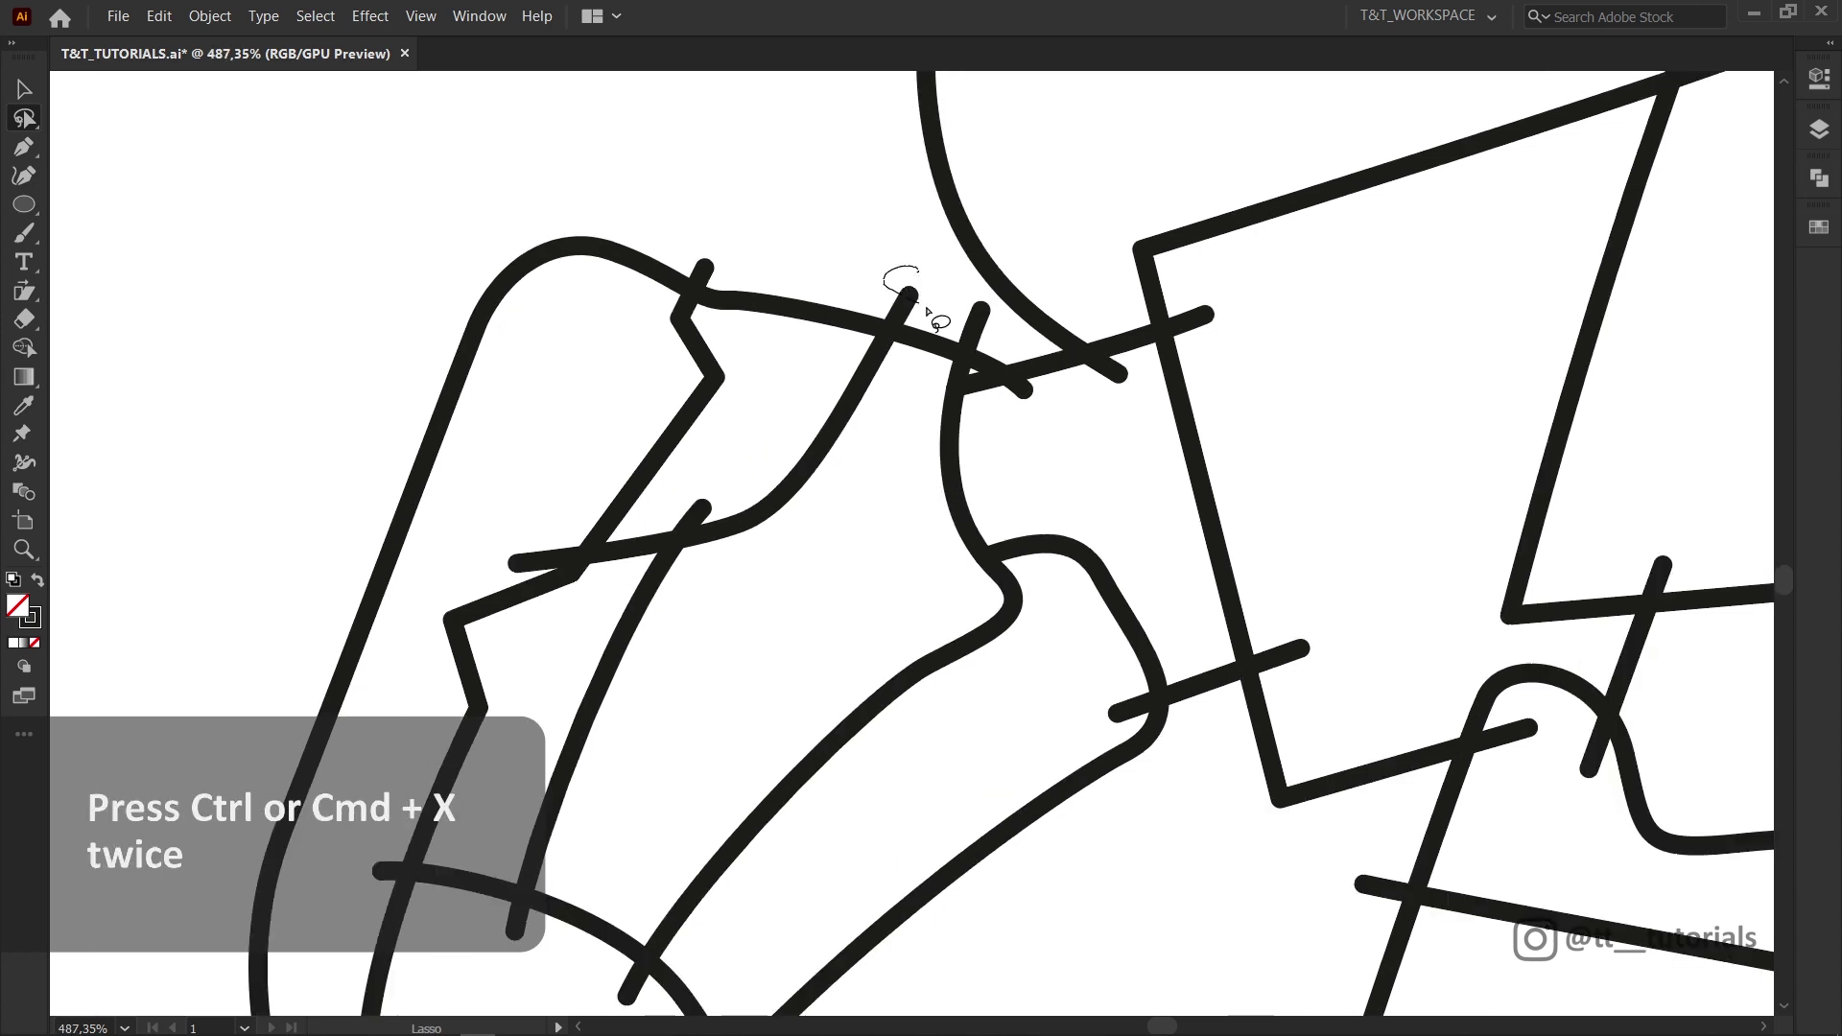
key(ctrl+x)
key(ctrl+x)
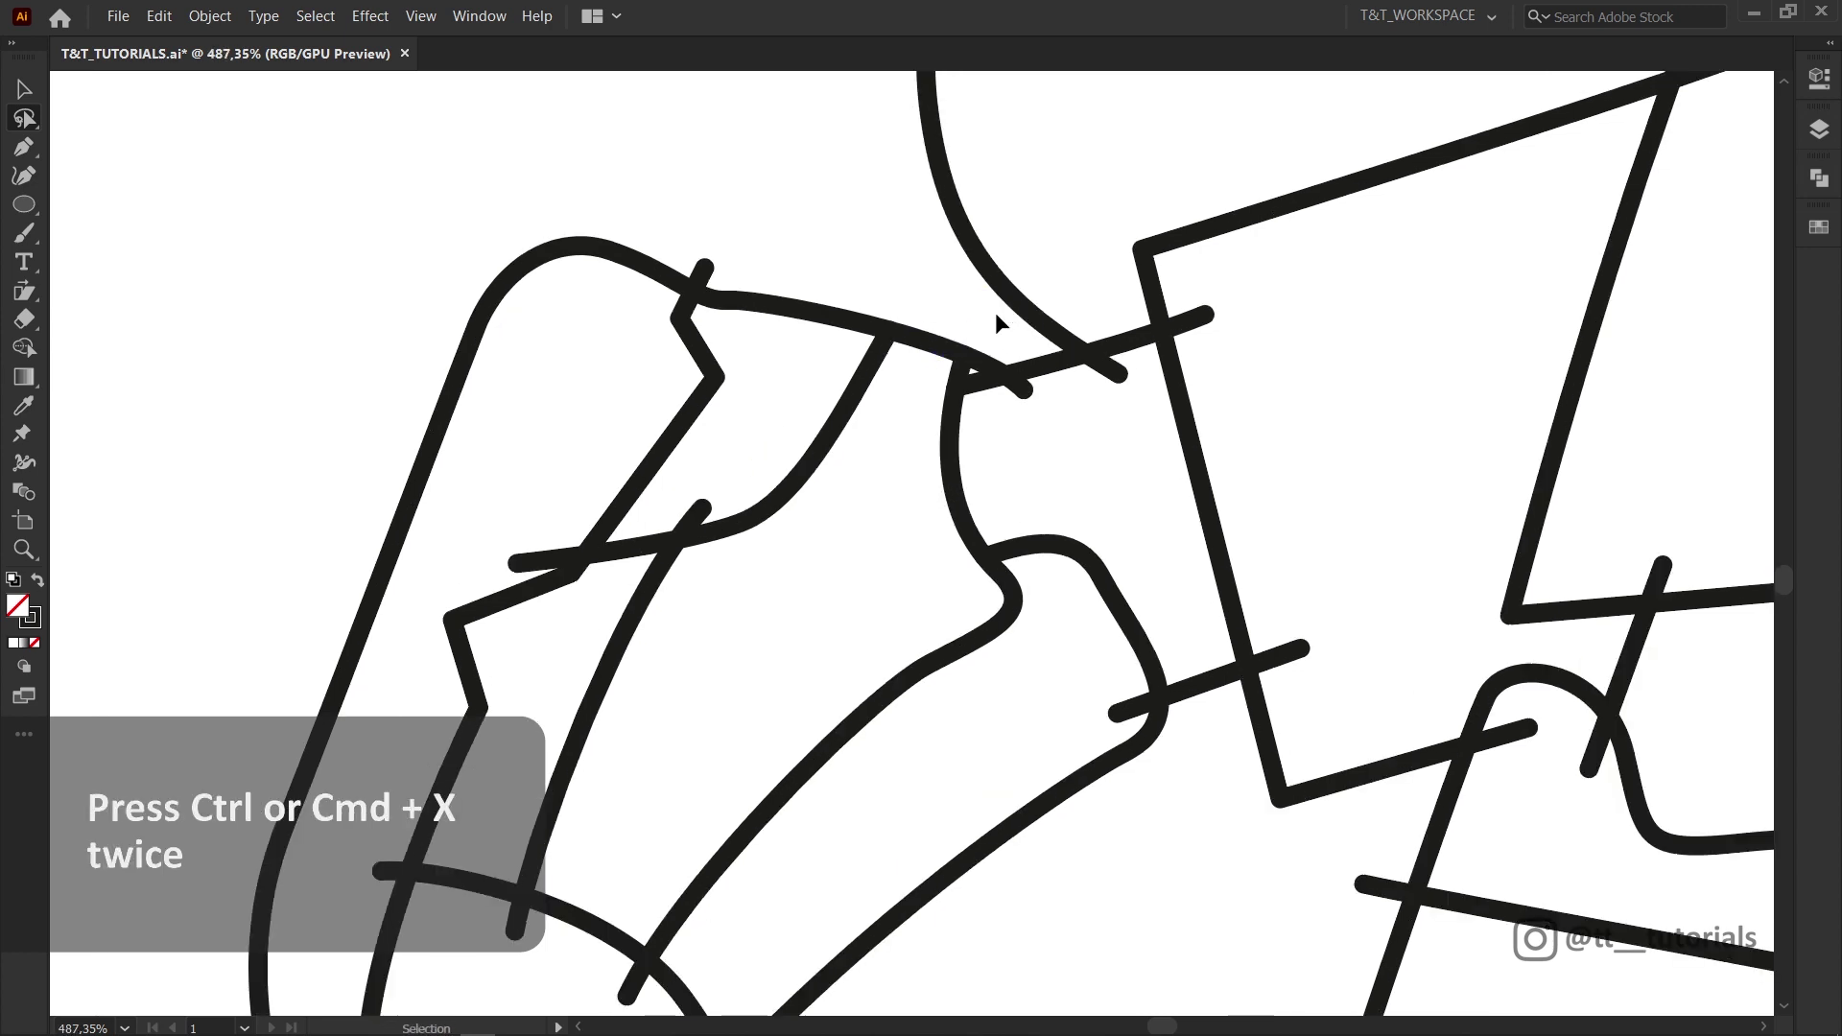
drag(700, 276, 698, 280)
key(ctrl+x)
key(ctrl+x)
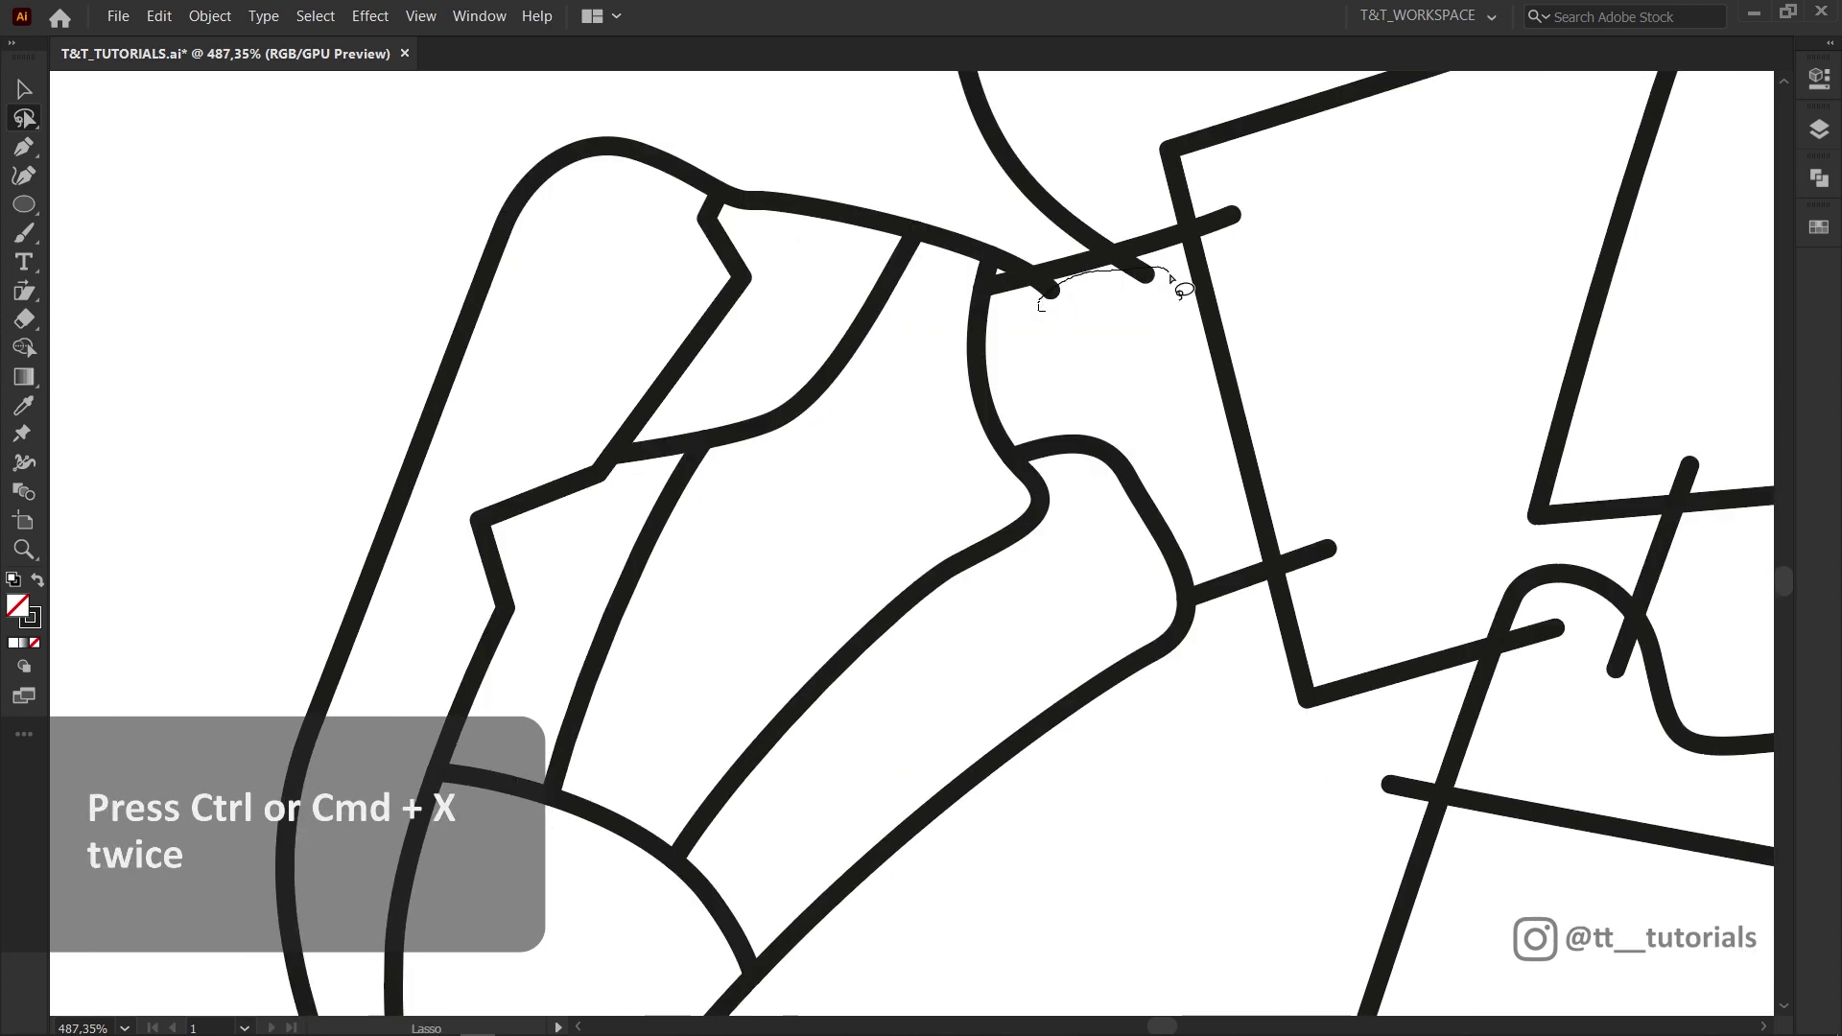
- Remove the overshooting line ends around the rear ankle and cuff, and those crossing the hand beside the boombox
mouse_move(1185, 289)
mouse_down()
mouse_move(1223, 285)
mouse_move(1307, 548)
mouse_move(1420, 562)
mouse_up()
key(ctrl+x)
key(ctrl+x)
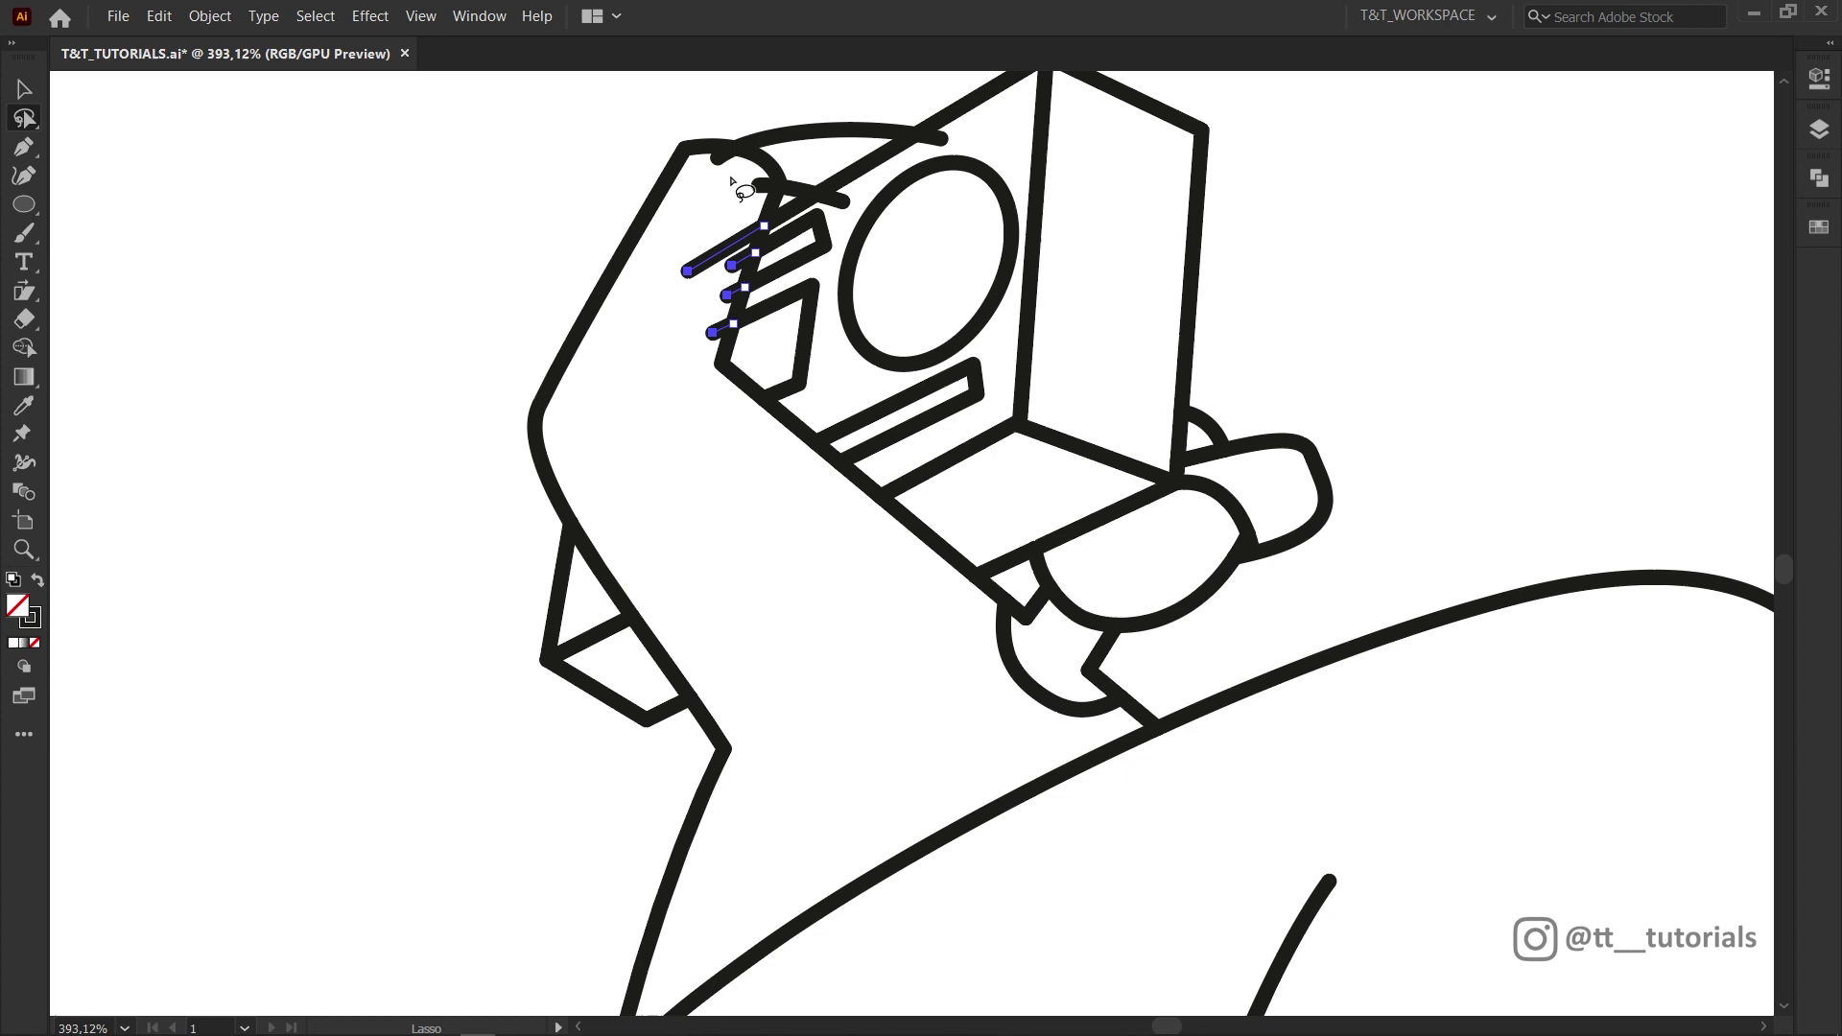
key(ctrl+x)
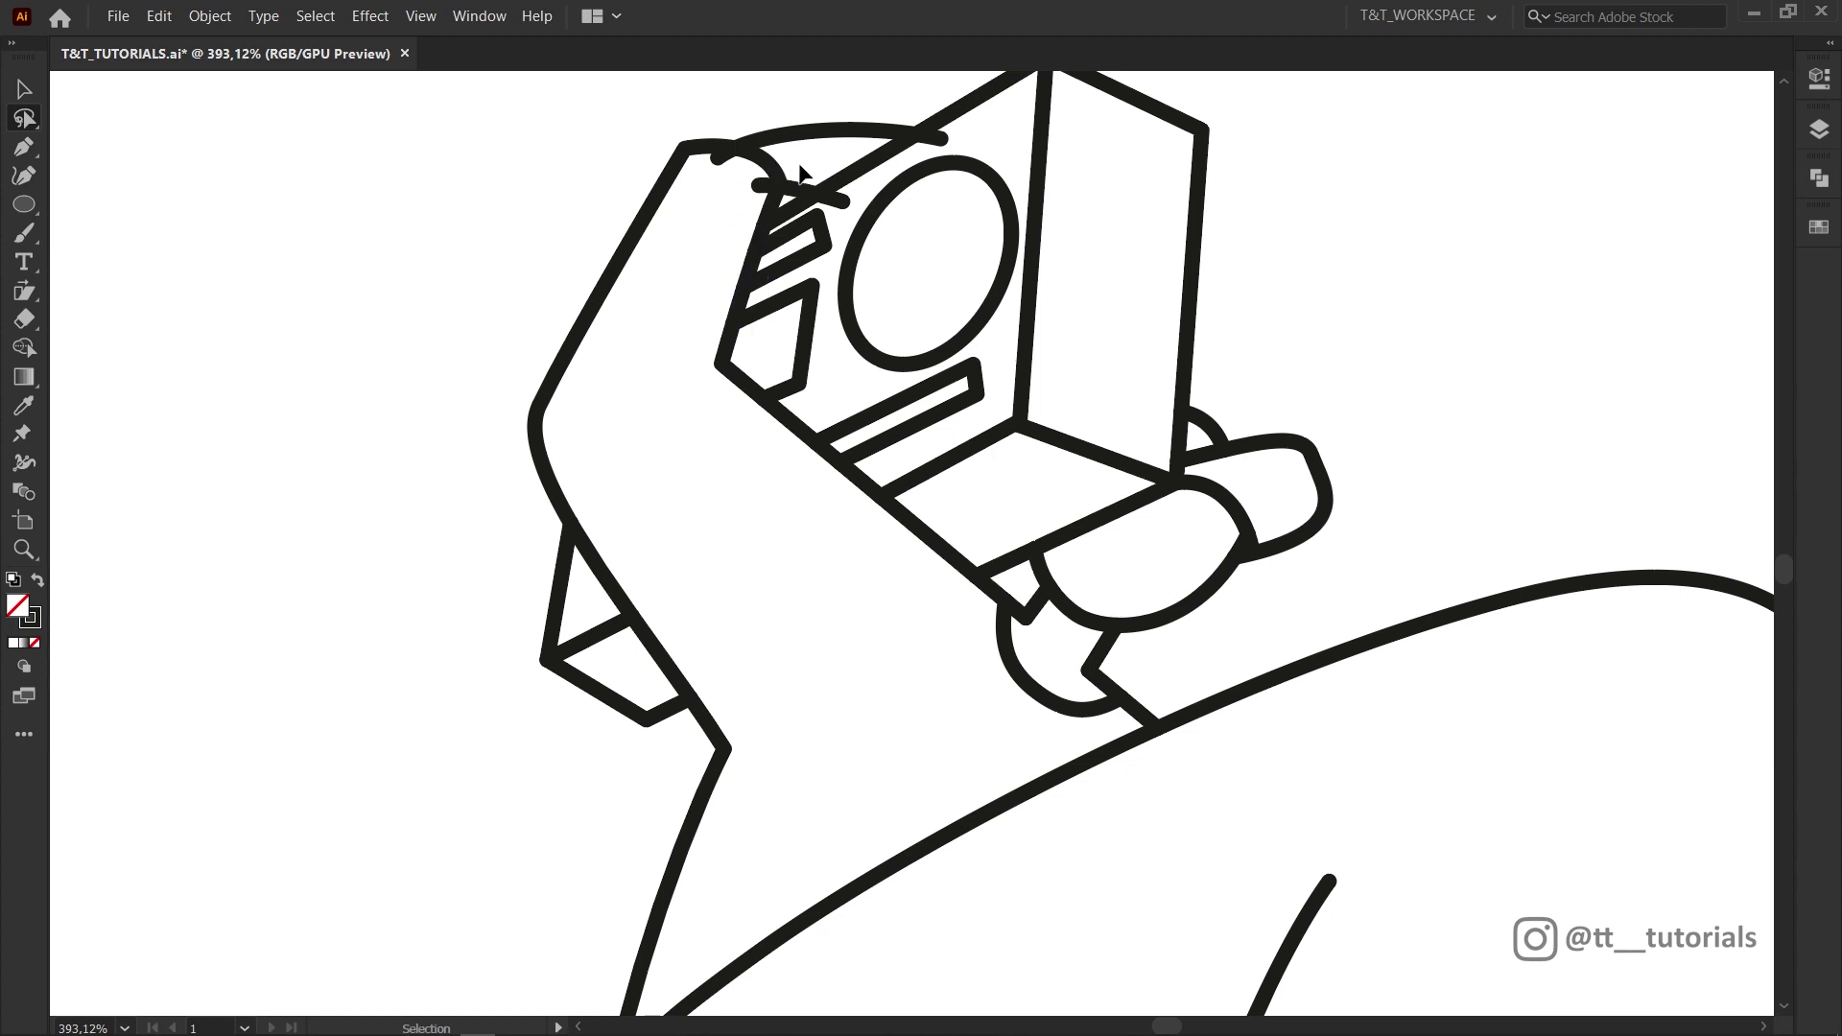
- Name the duplicated line art layer COLORS, deselect the artwork and hide the OUTLINES layer
text(COLORS)
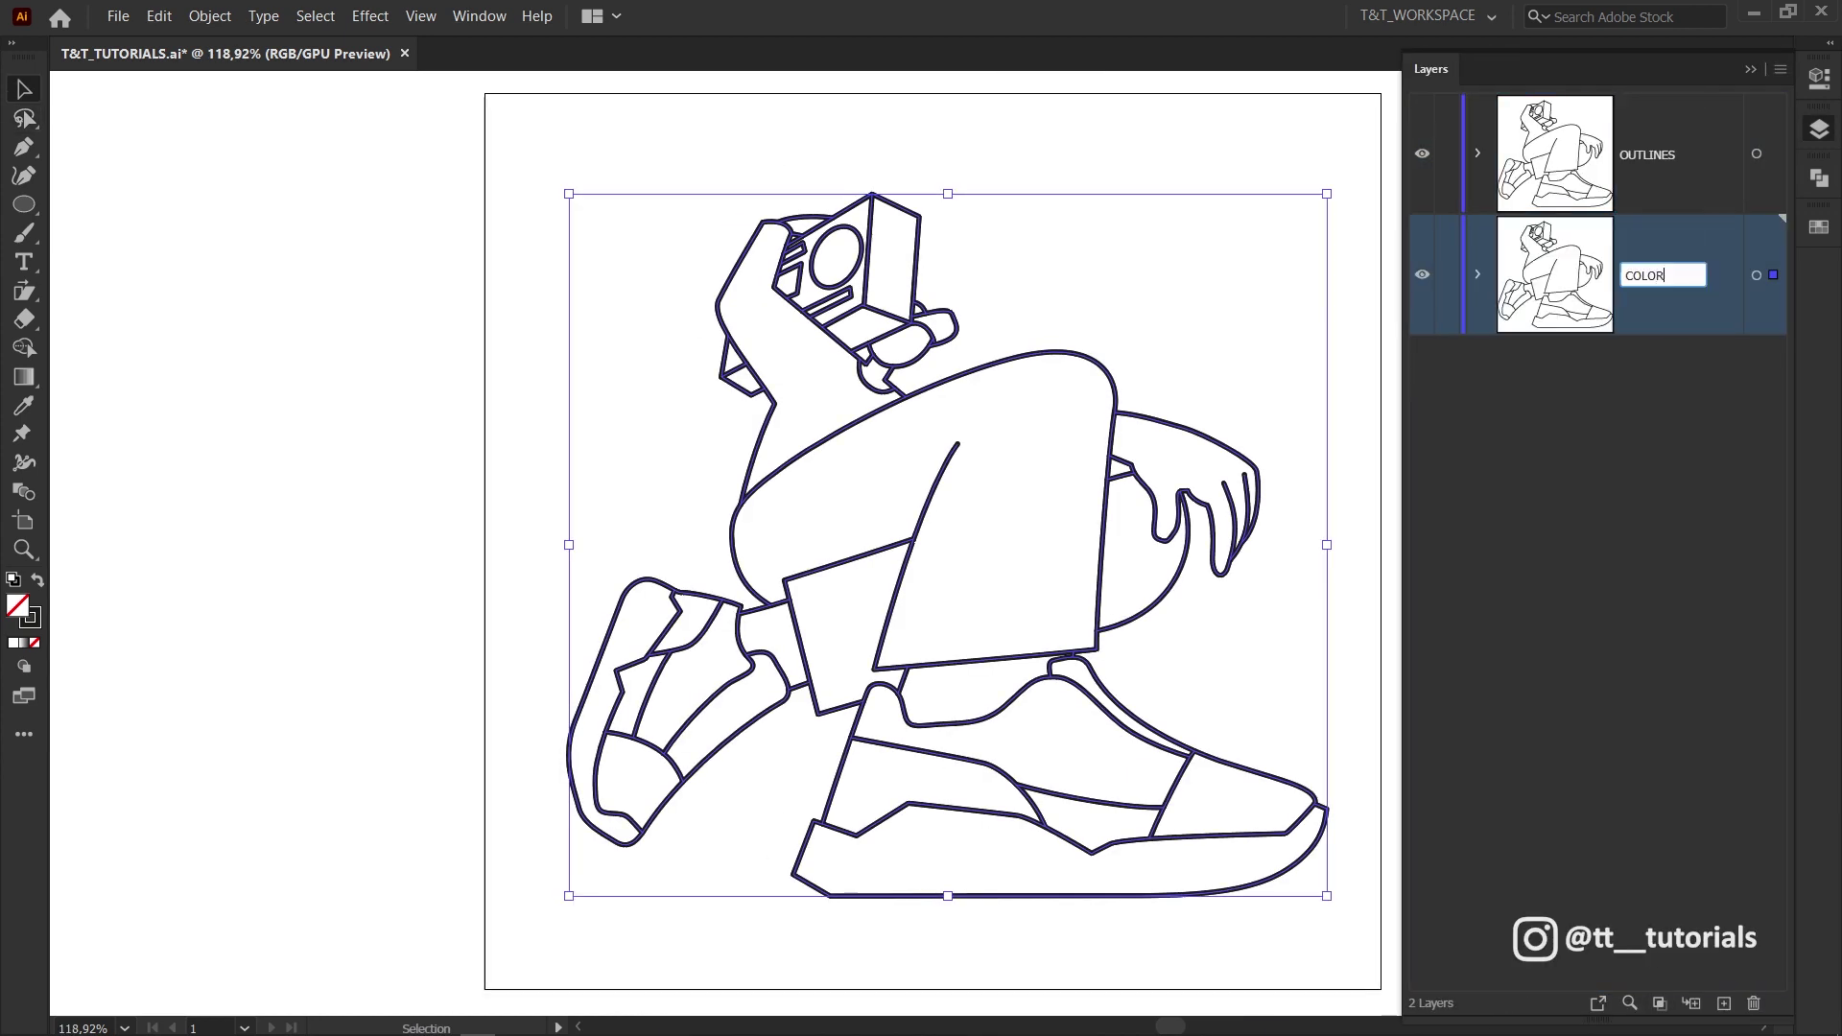
key(Return)
key(ctrl+shift+a)
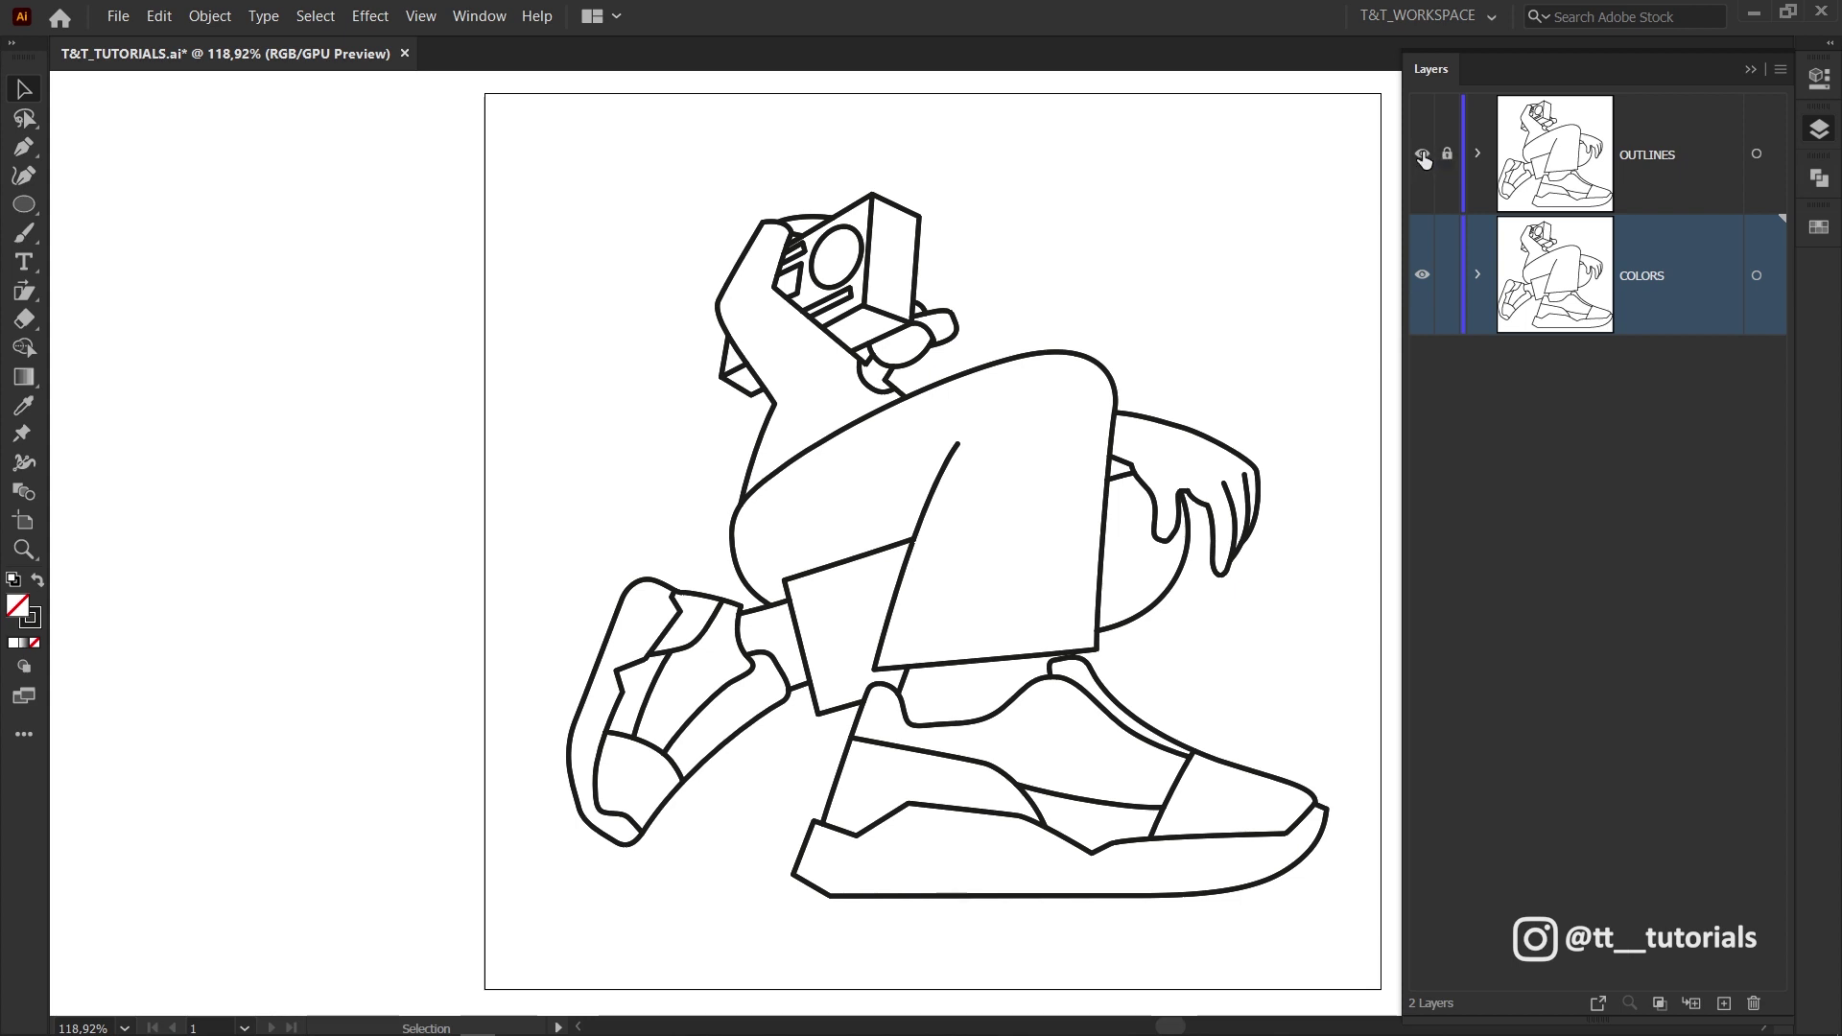
click(1422, 155)
- Draw a red rectangle covering the whole figure on the COLORS layer and send it to the back
key(m)
scroll(371, 207, down, 1)
drag(516, 125, 1269, 882)
key(v)
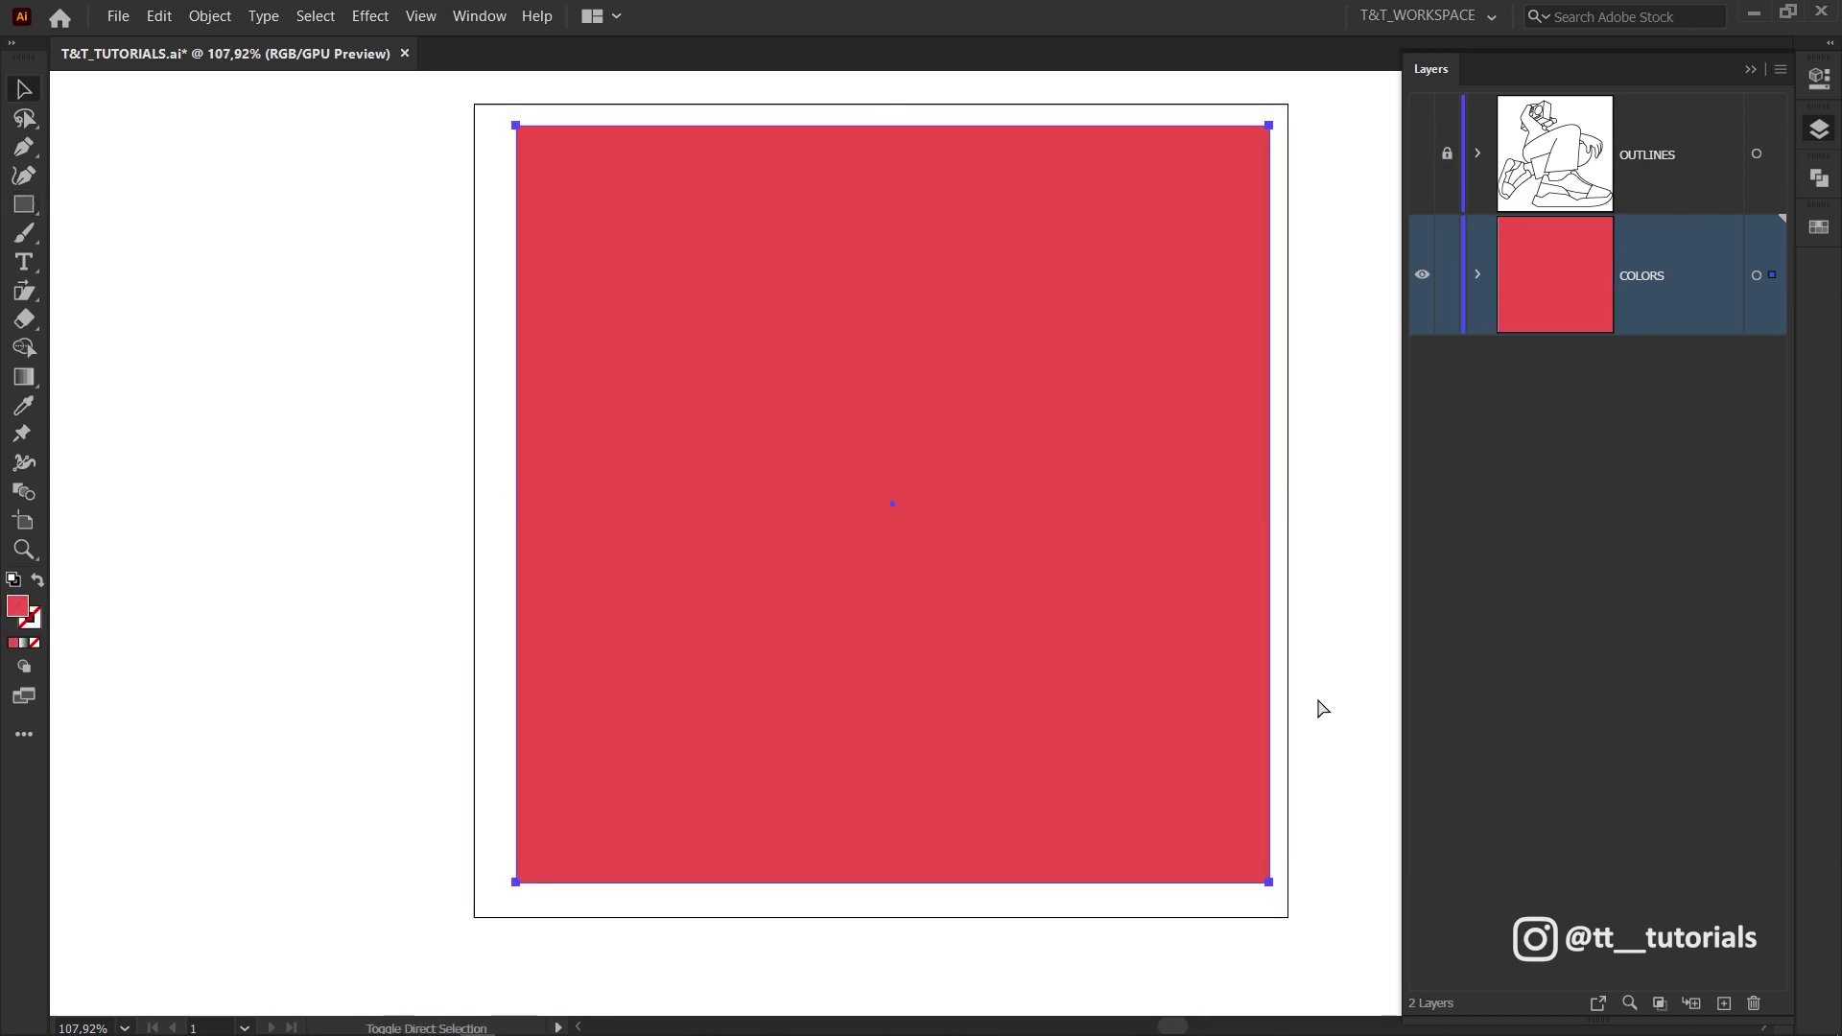
key(ctrl+shift+bracketleft)
- Select the rectangle with all the line art, apply Pathfinder Divide and ungroup the resulting shapes
scroll(1339, 449, up, 1)
key(ctrl+a)
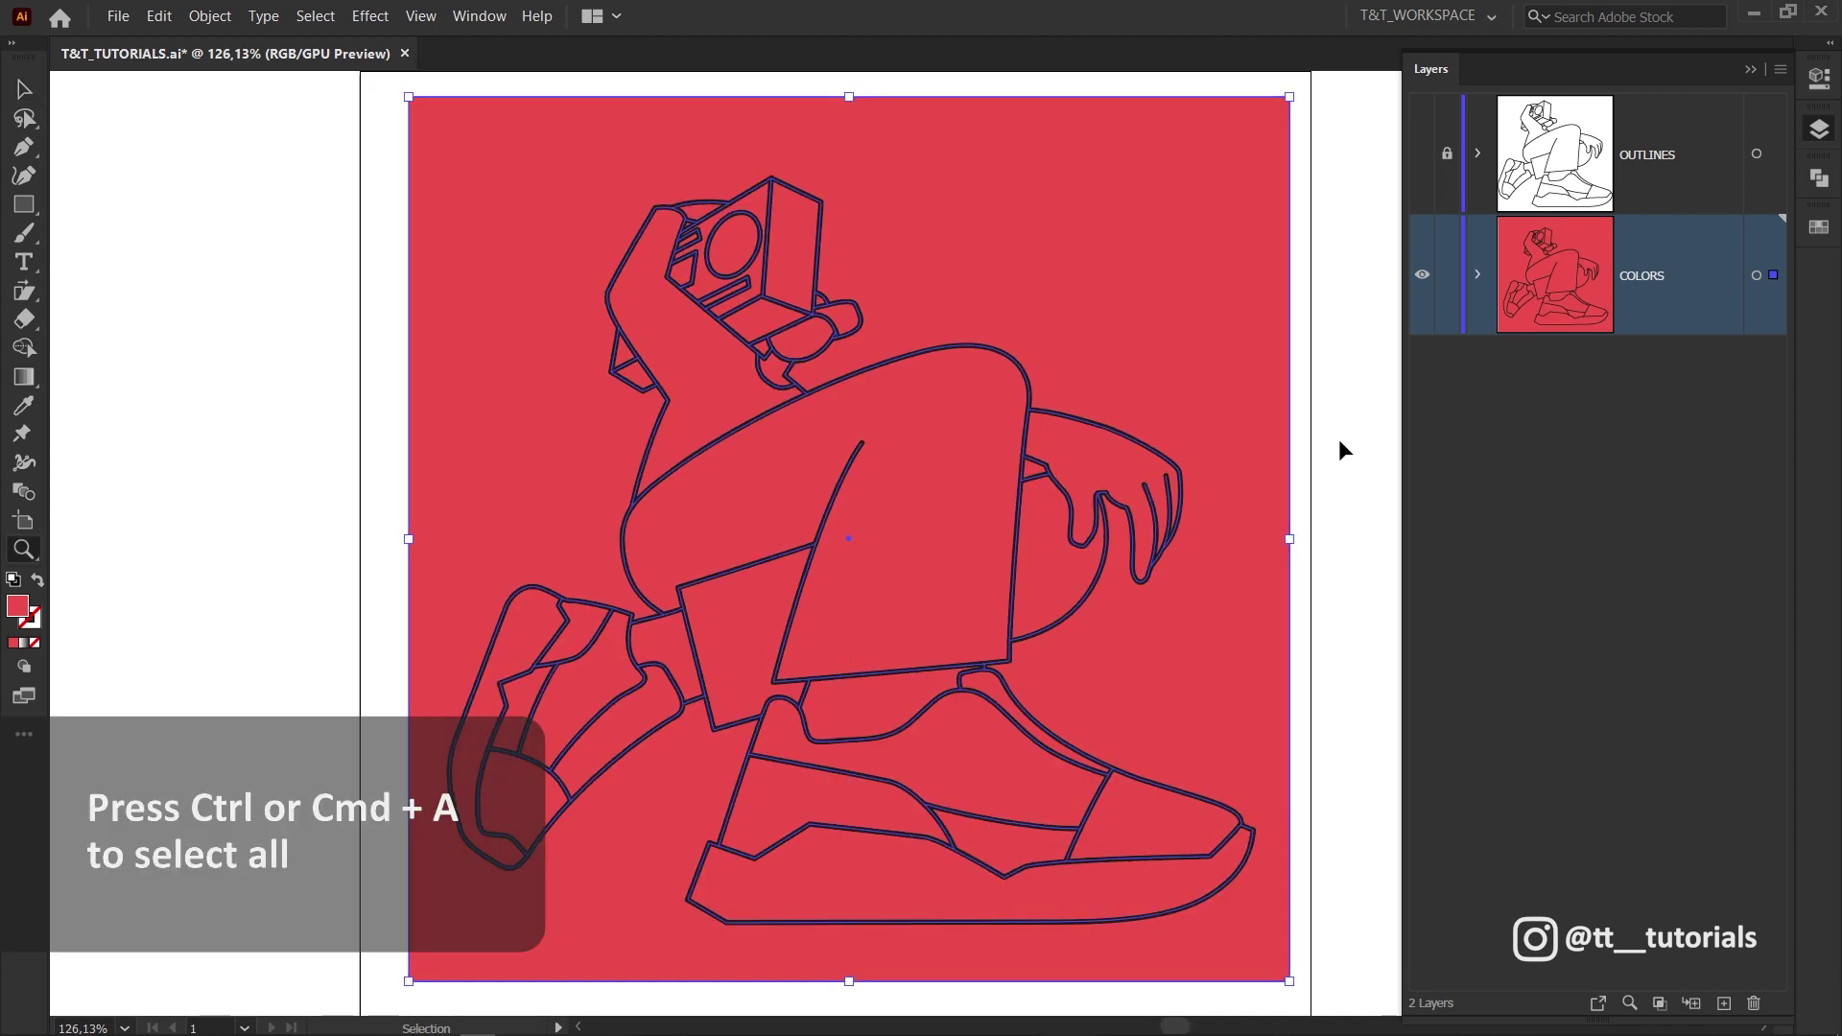
click(1819, 179)
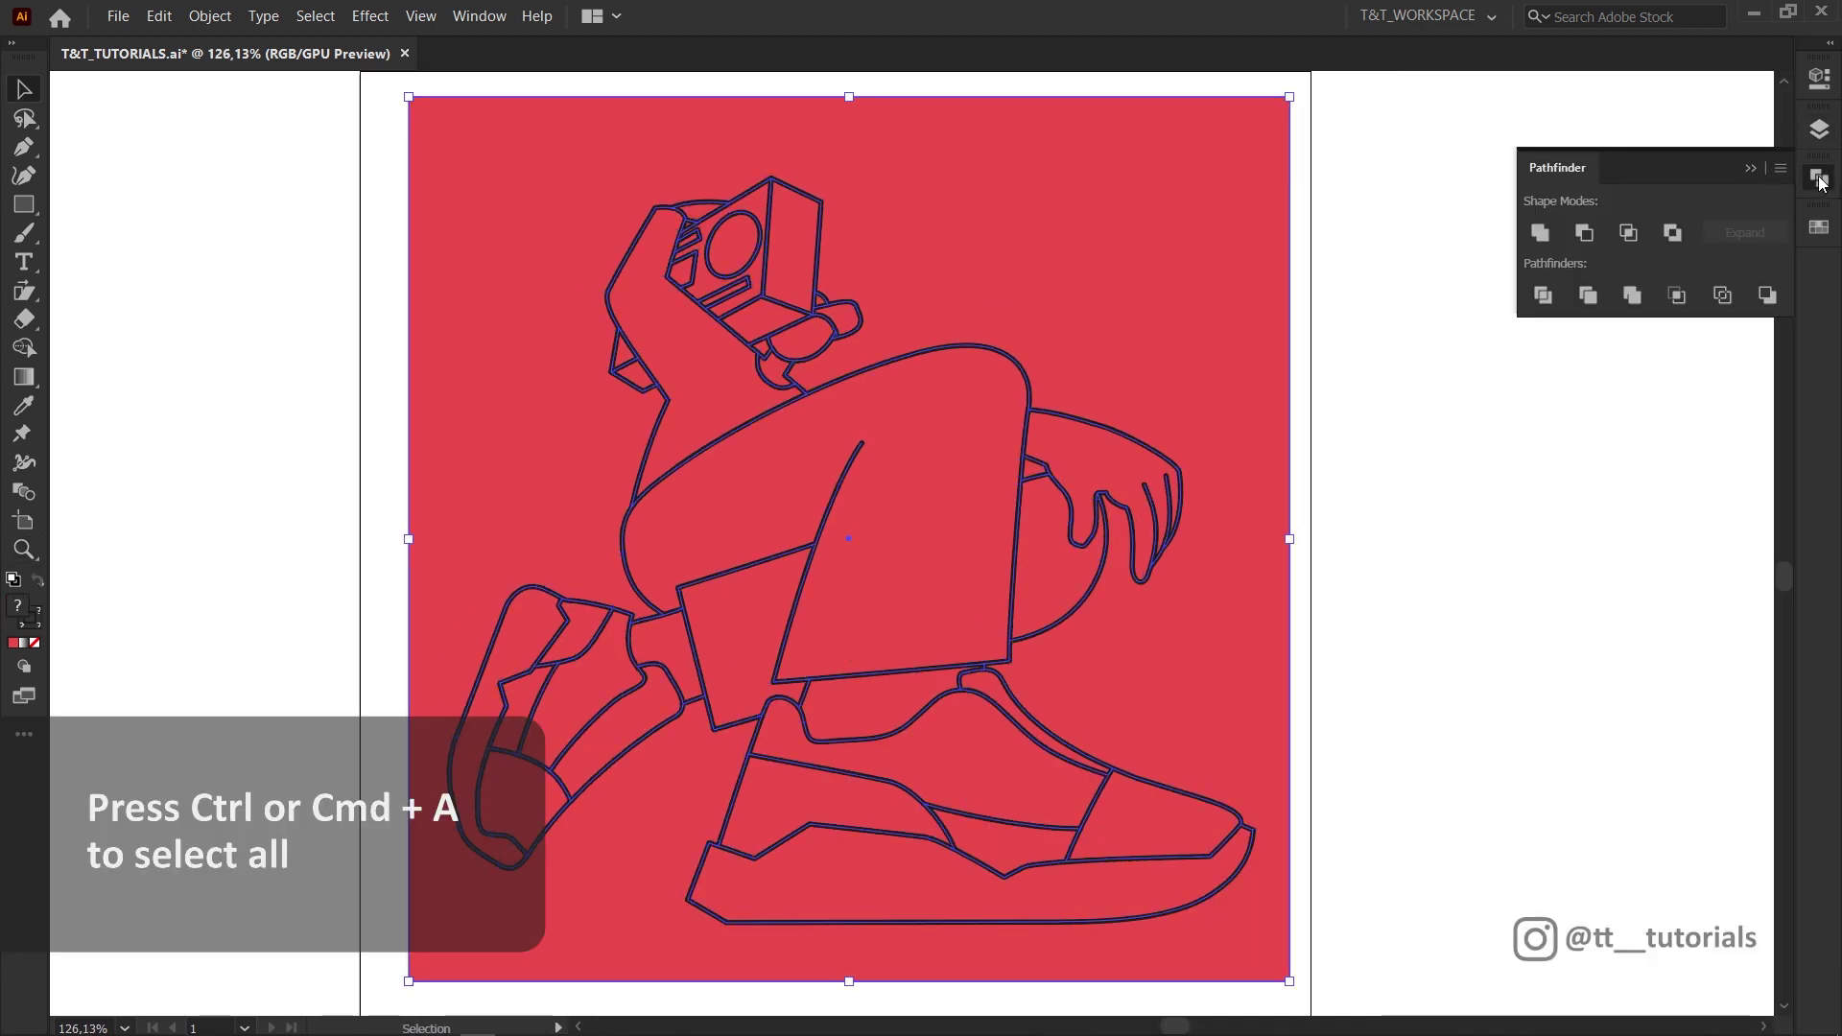
click(1554, 296)
right_click(1269, 262)
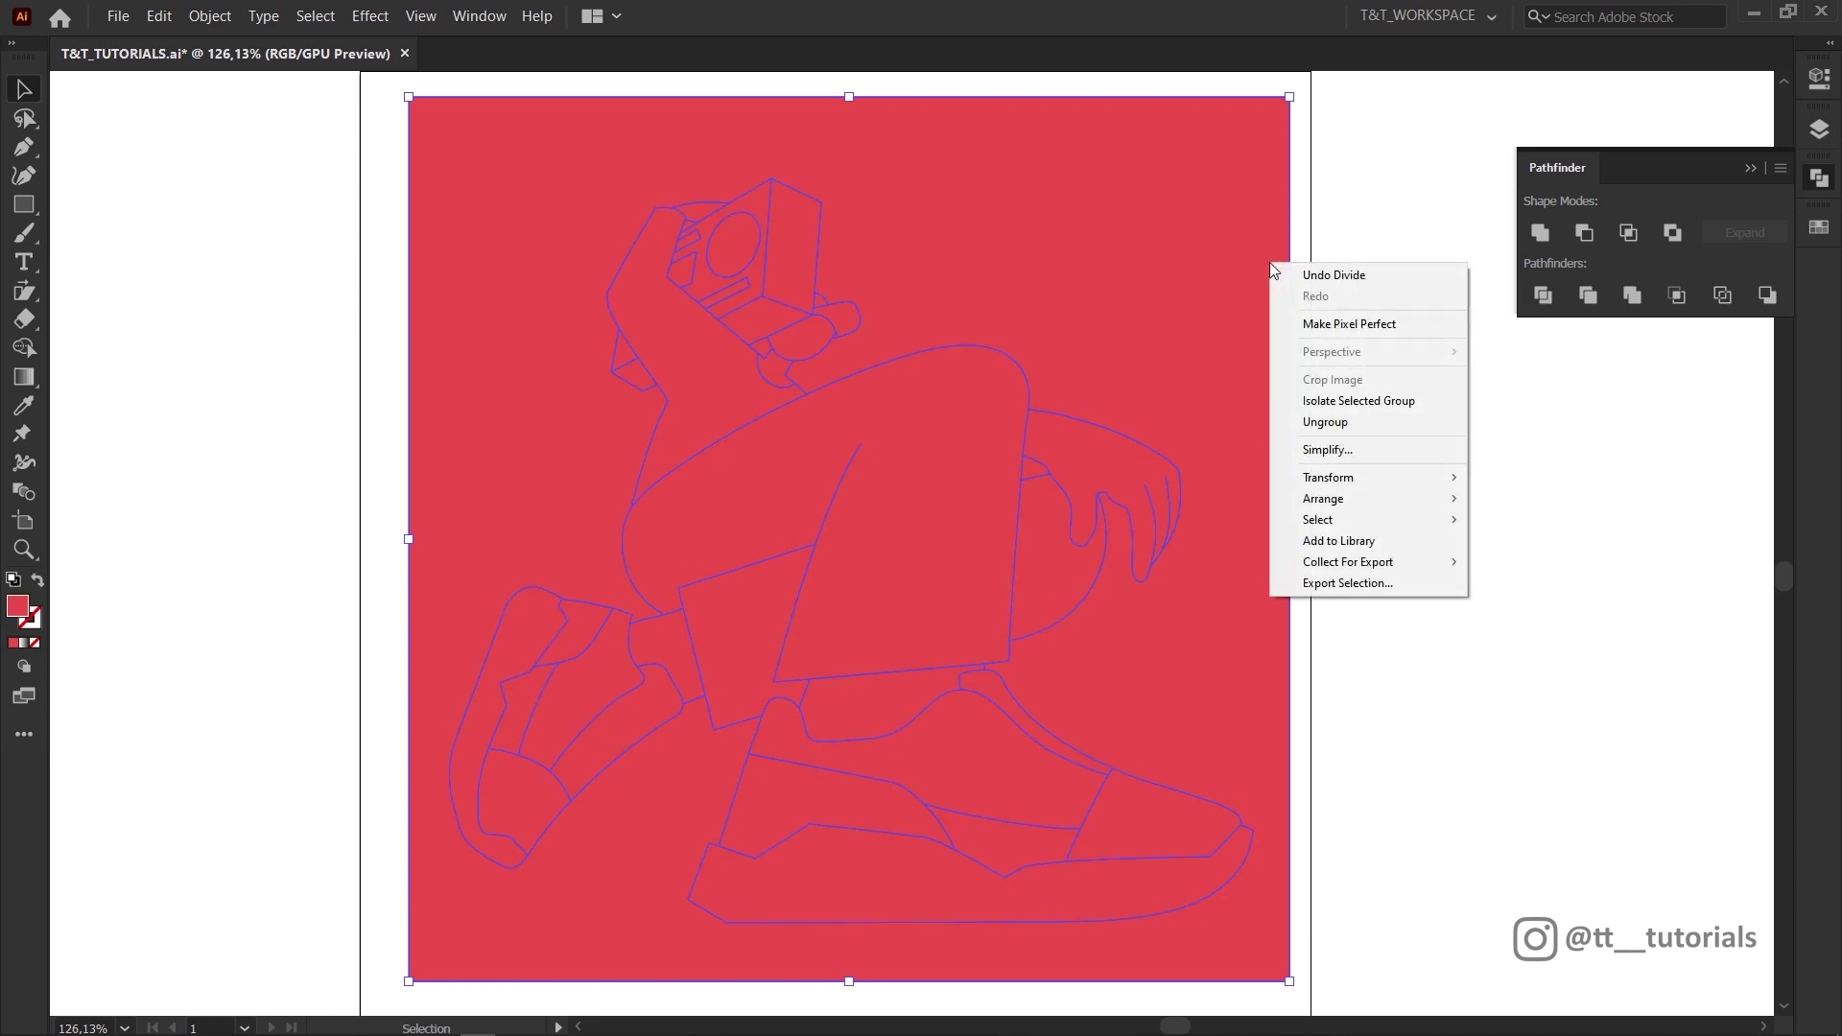
click(1351, 422)
- Show the OUTLINES layer again and delete the red background piece surrounding the figure
key(F7)
click(1423, 155)
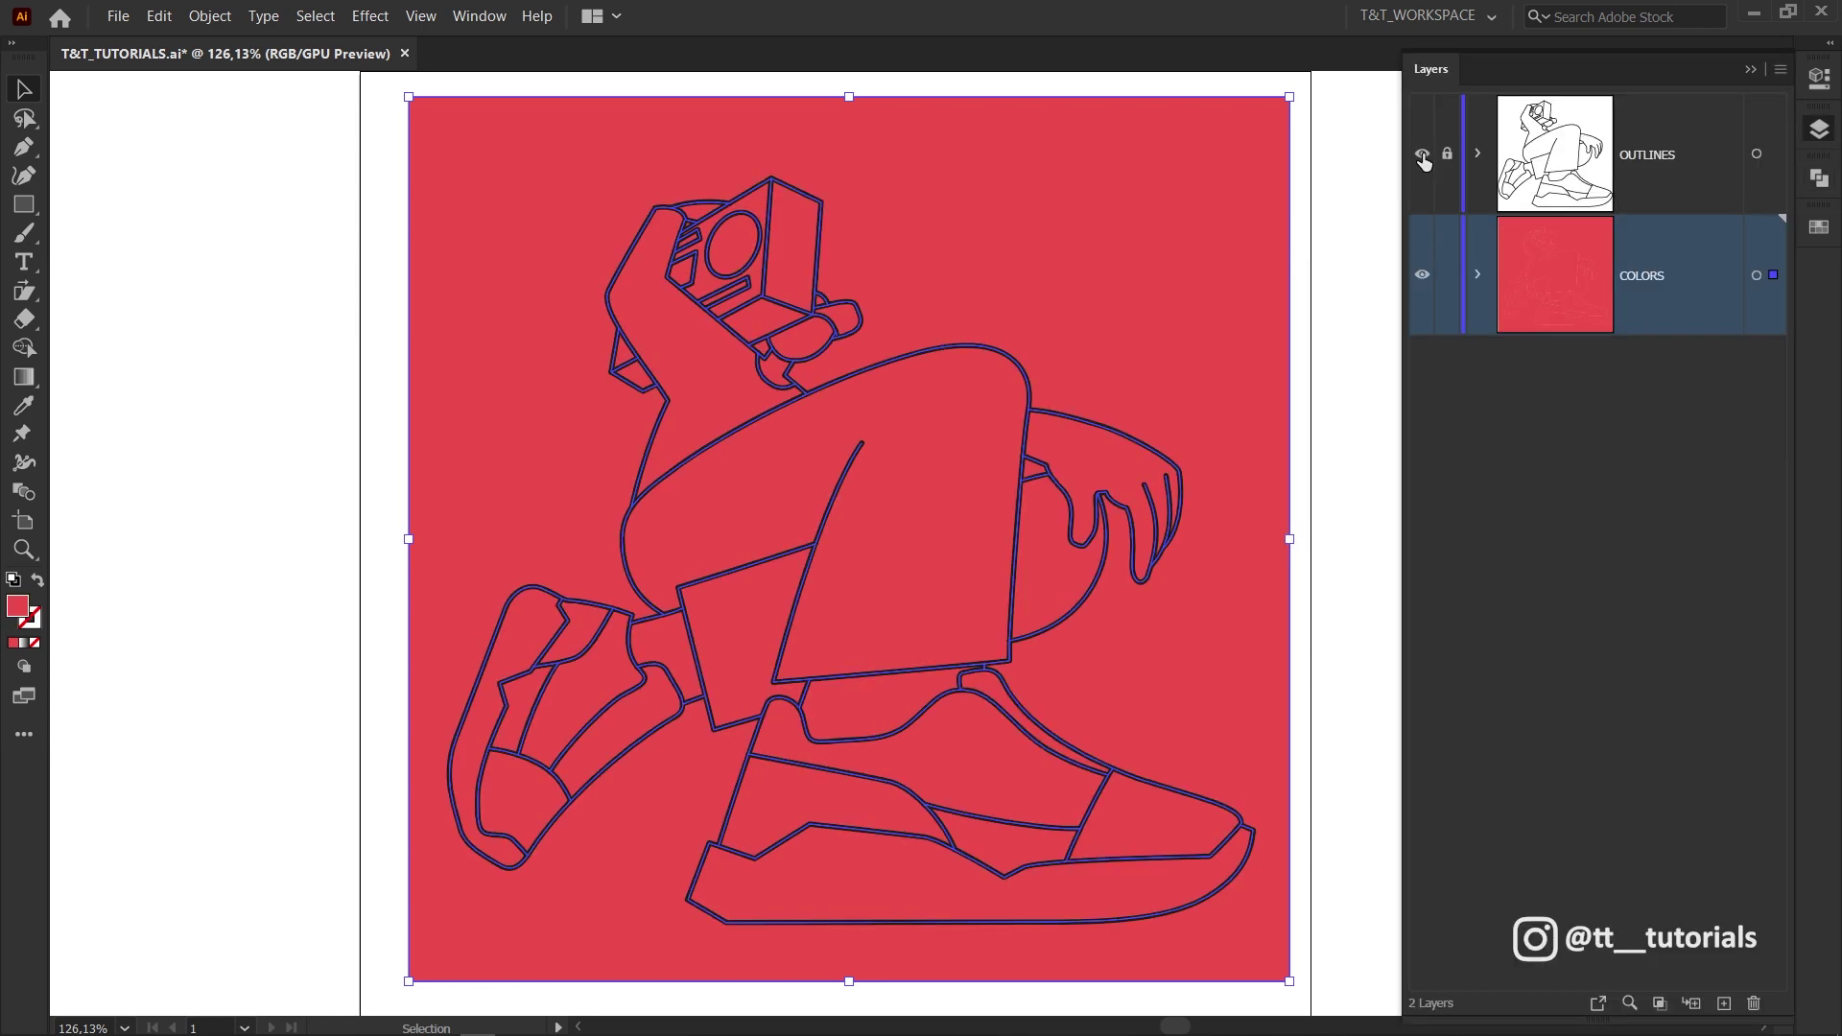
click(1357, 177)
click(1267, 194)
key(Delete)
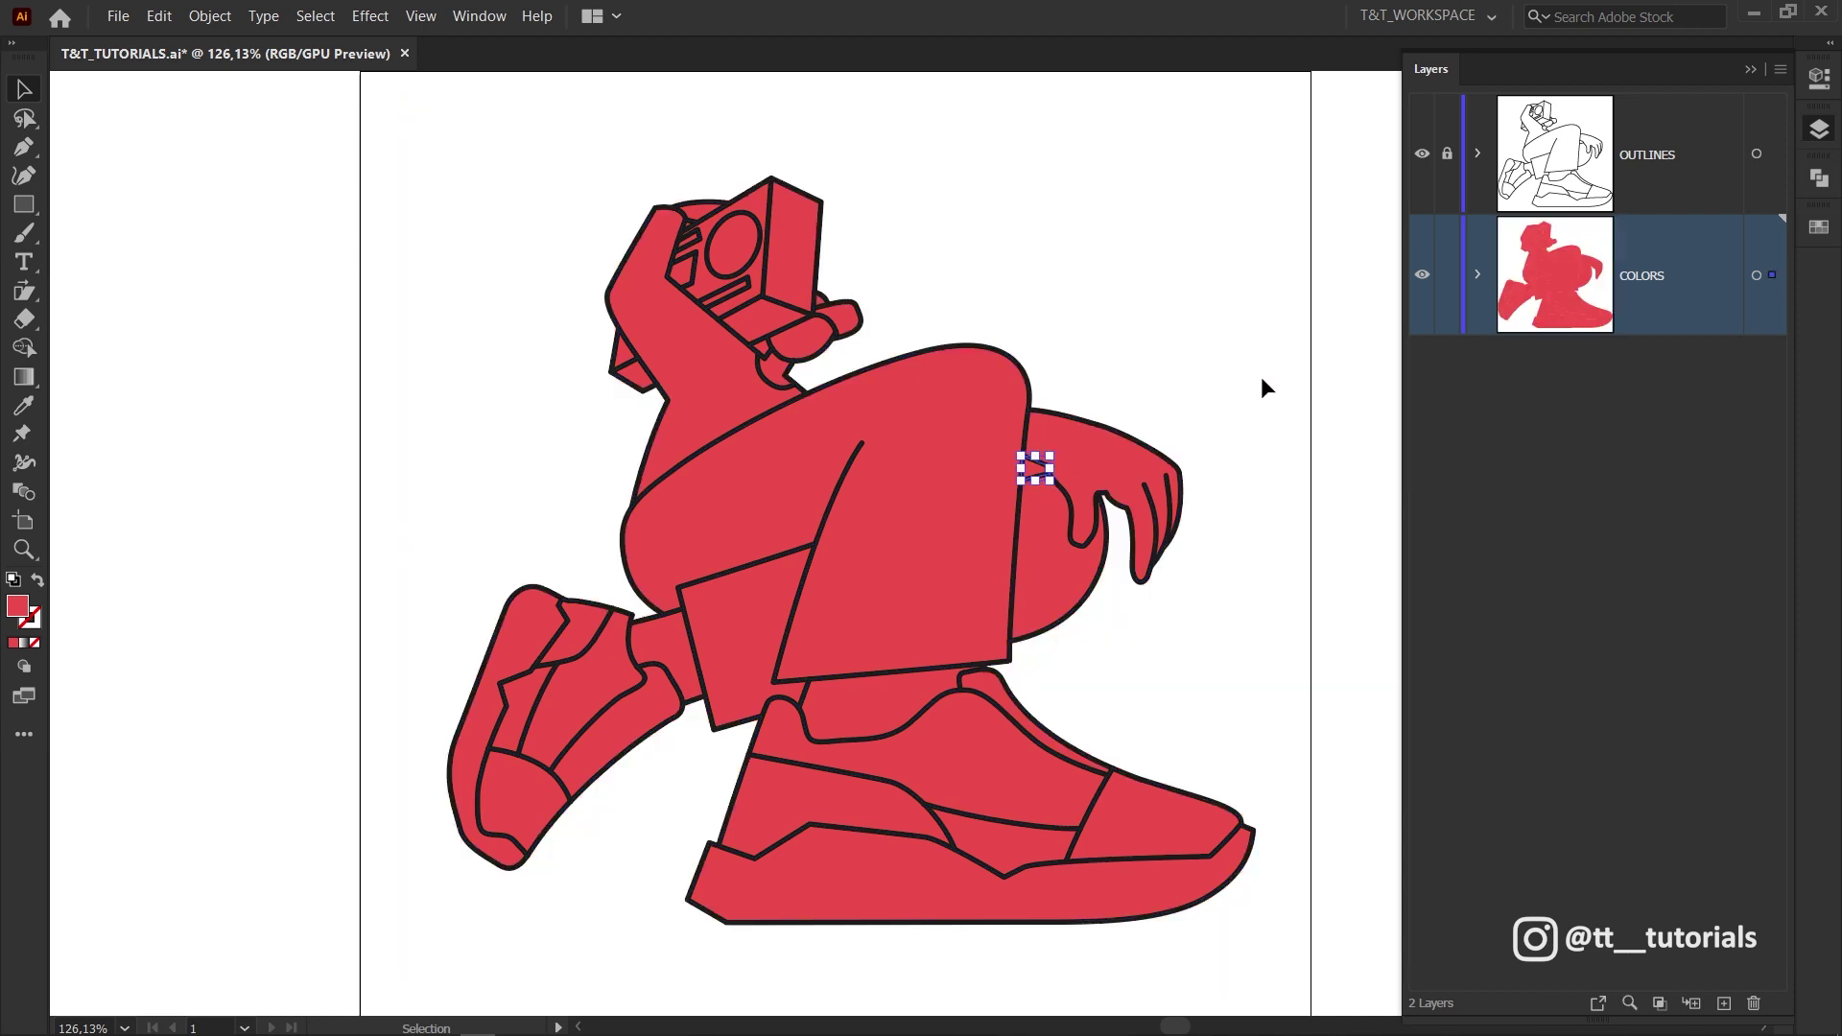
- Select the raised arm's sleeve shape on the COLORS layer with the Direct Selection tool
key(a)
click(760, 348)
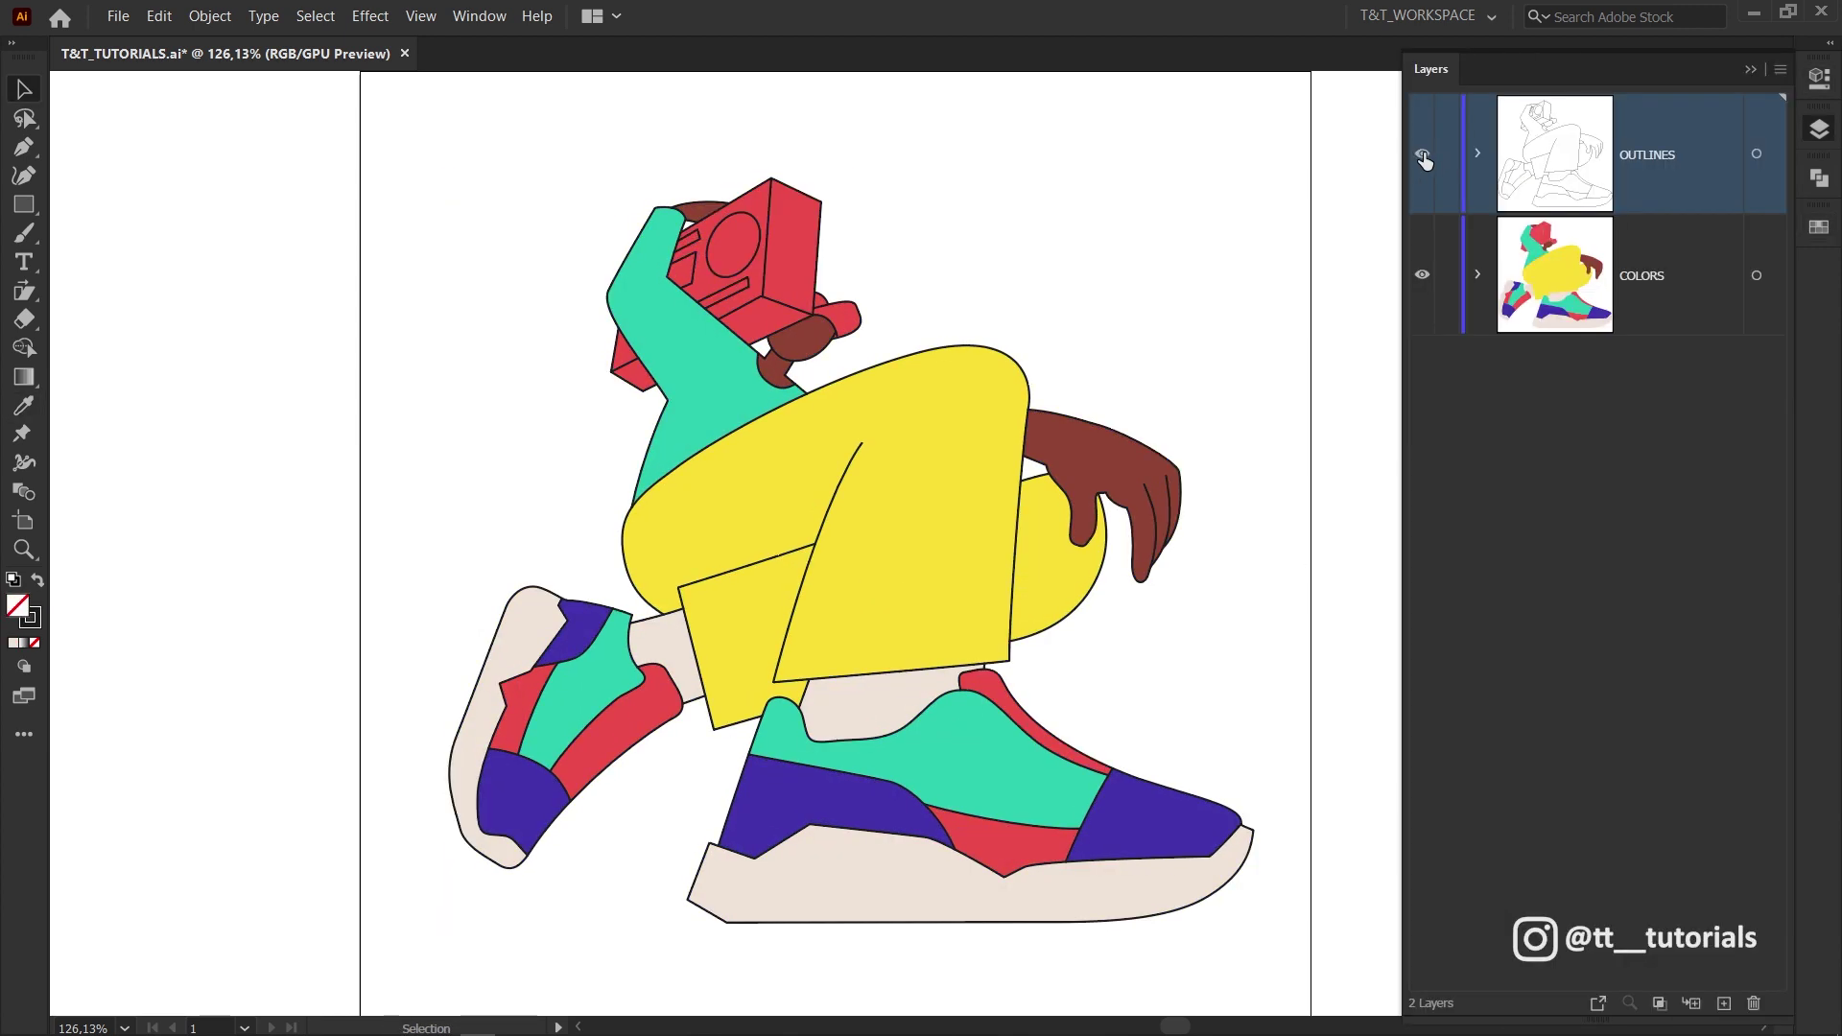
- Toggle the OUTLINES layer's visibility off and on to compare the coloured figure with and without lines
click(1421, 156)
click(1422, 156)
- Place the sketch image on the SKETCH layer and set its blending mode to Multiply
click(118, 16)
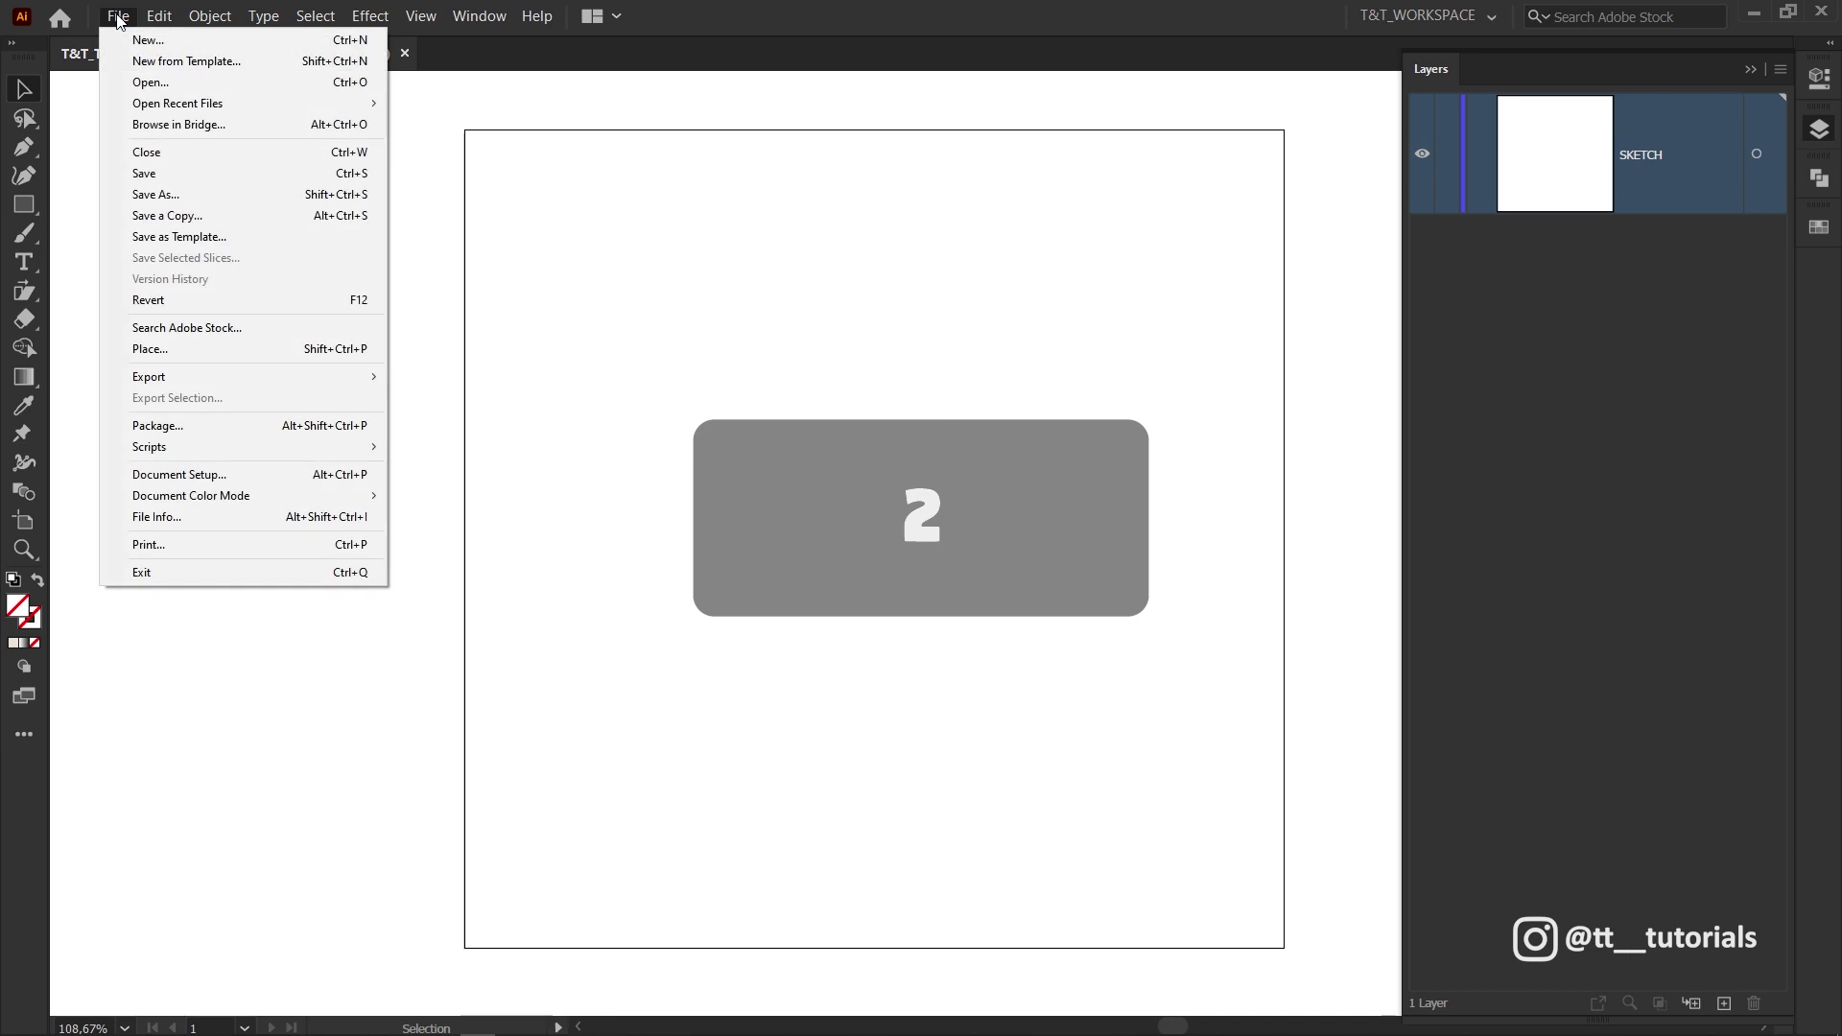
click(219, 349)
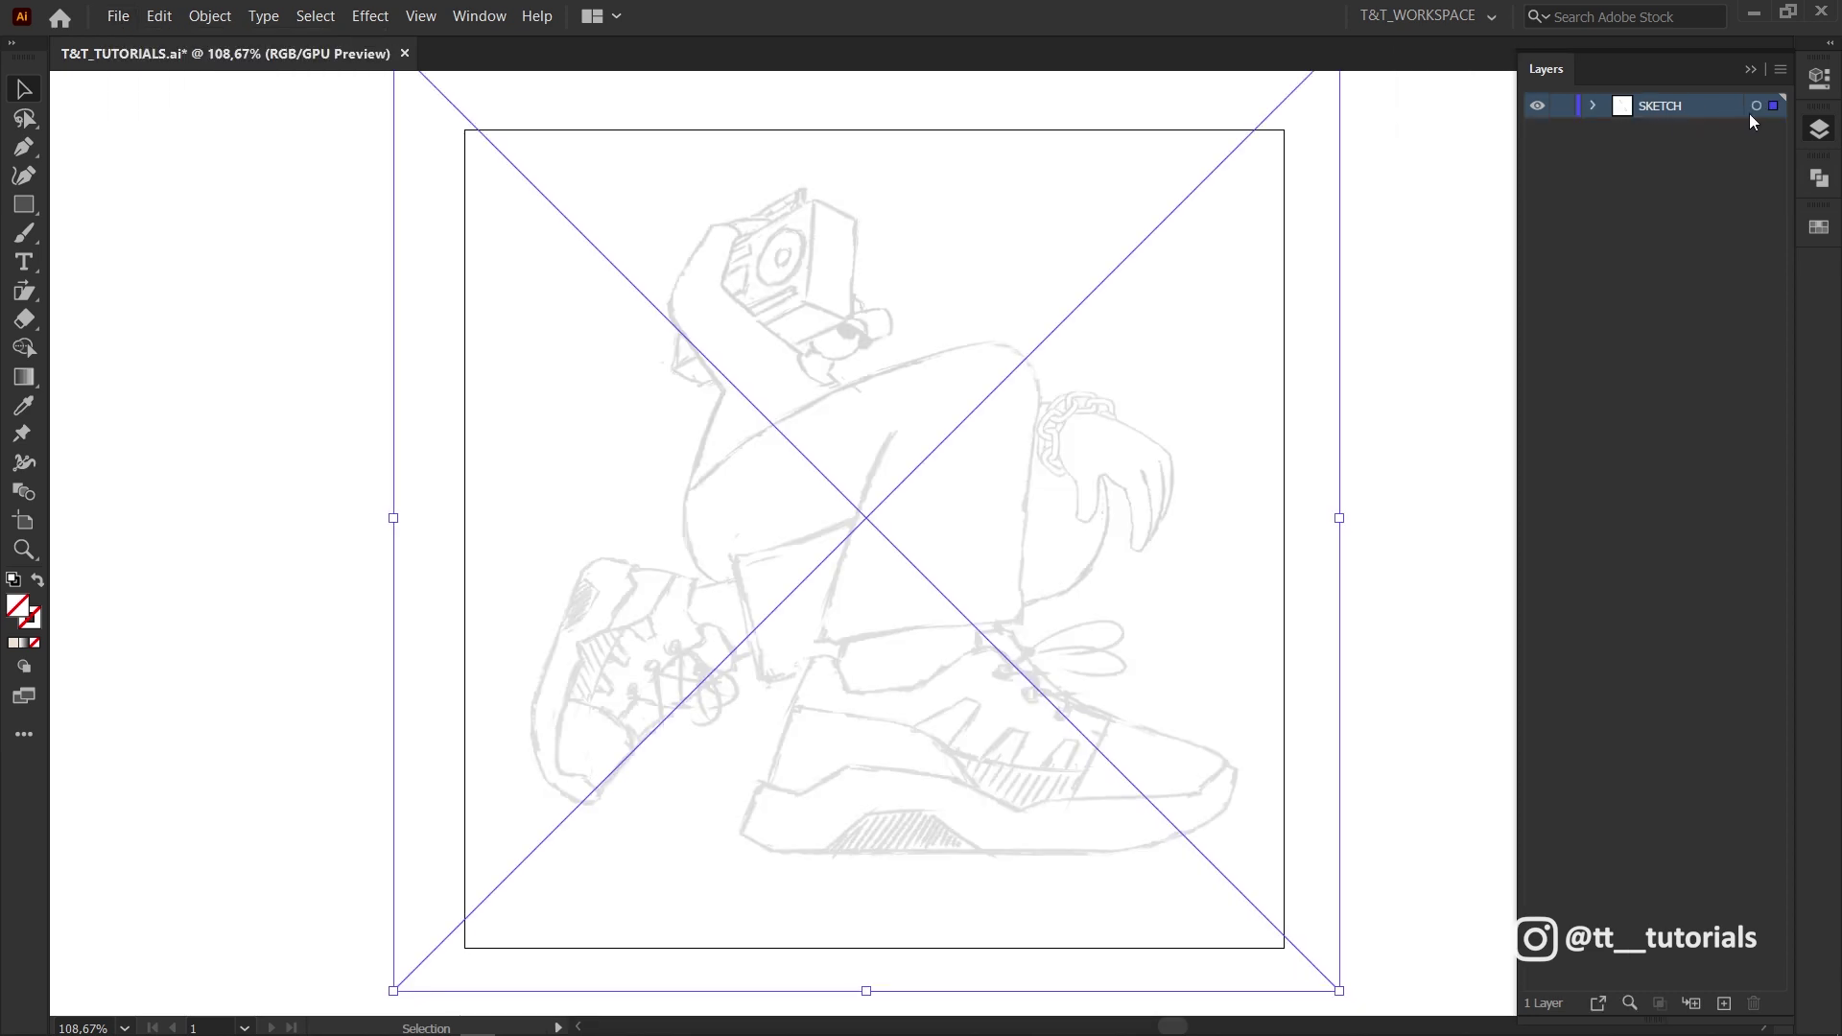
click(1823, 79)
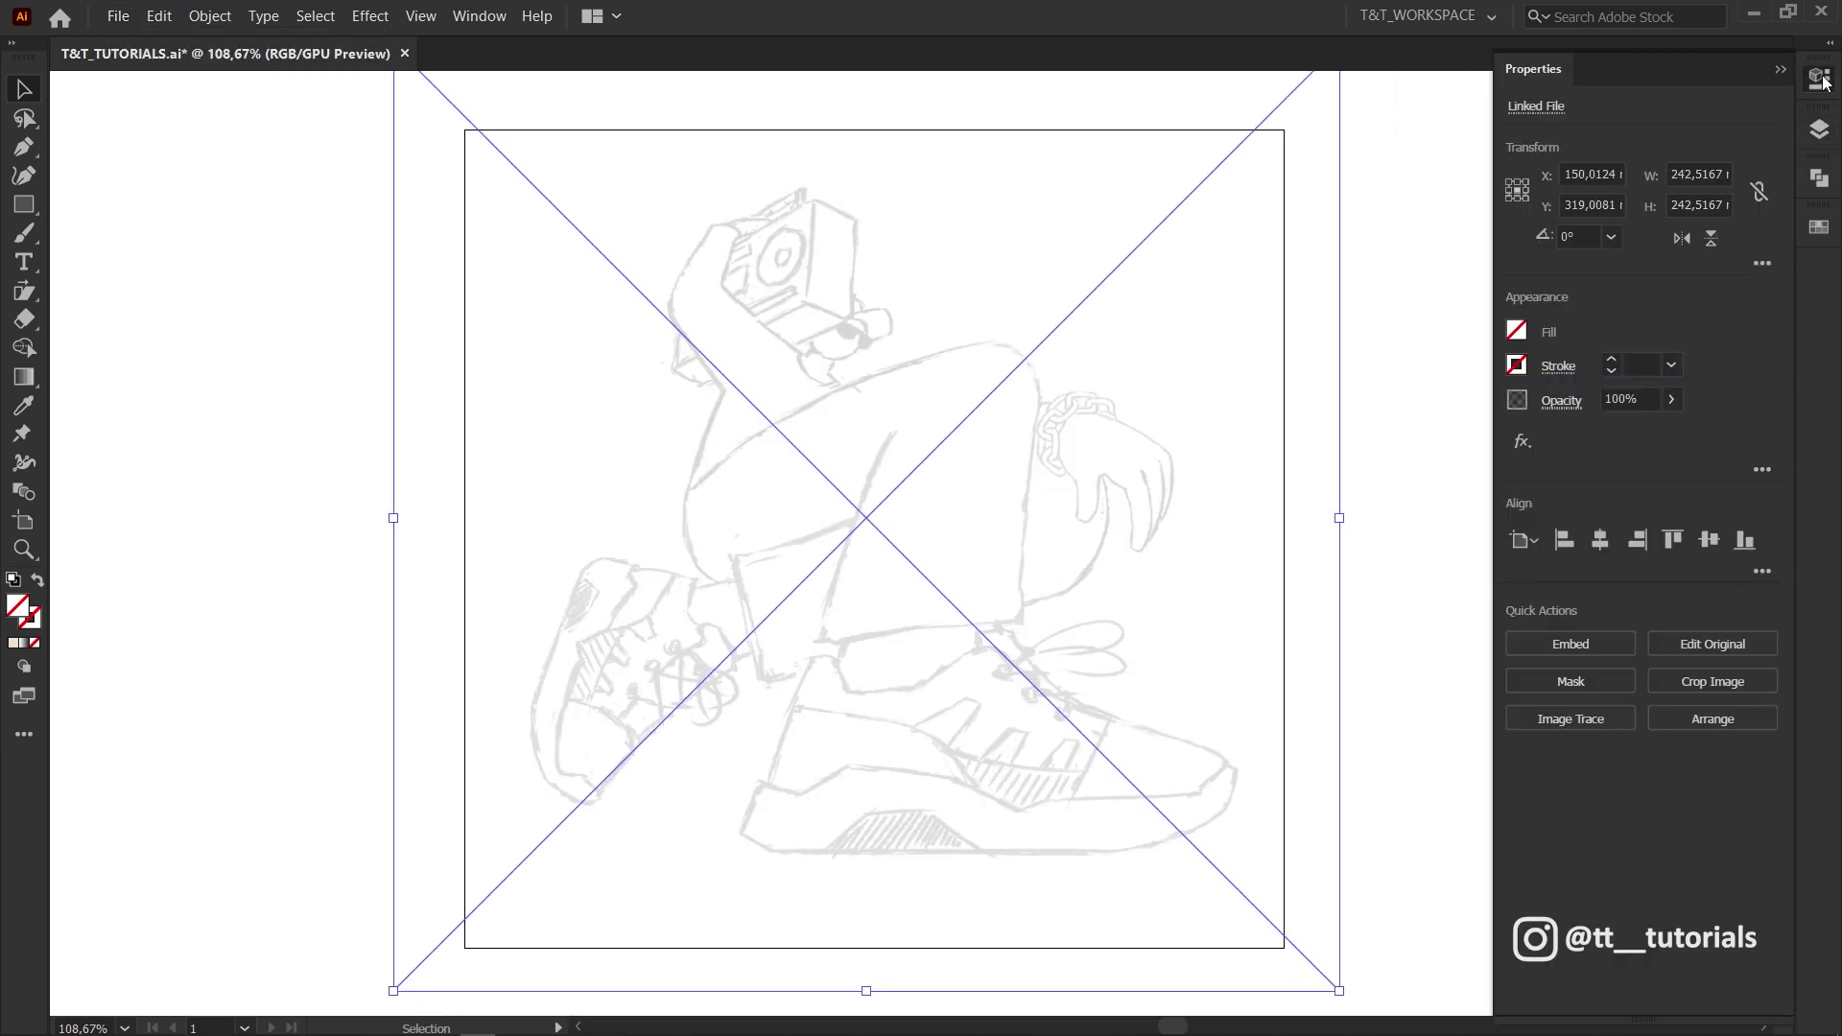
click(1562, 401)
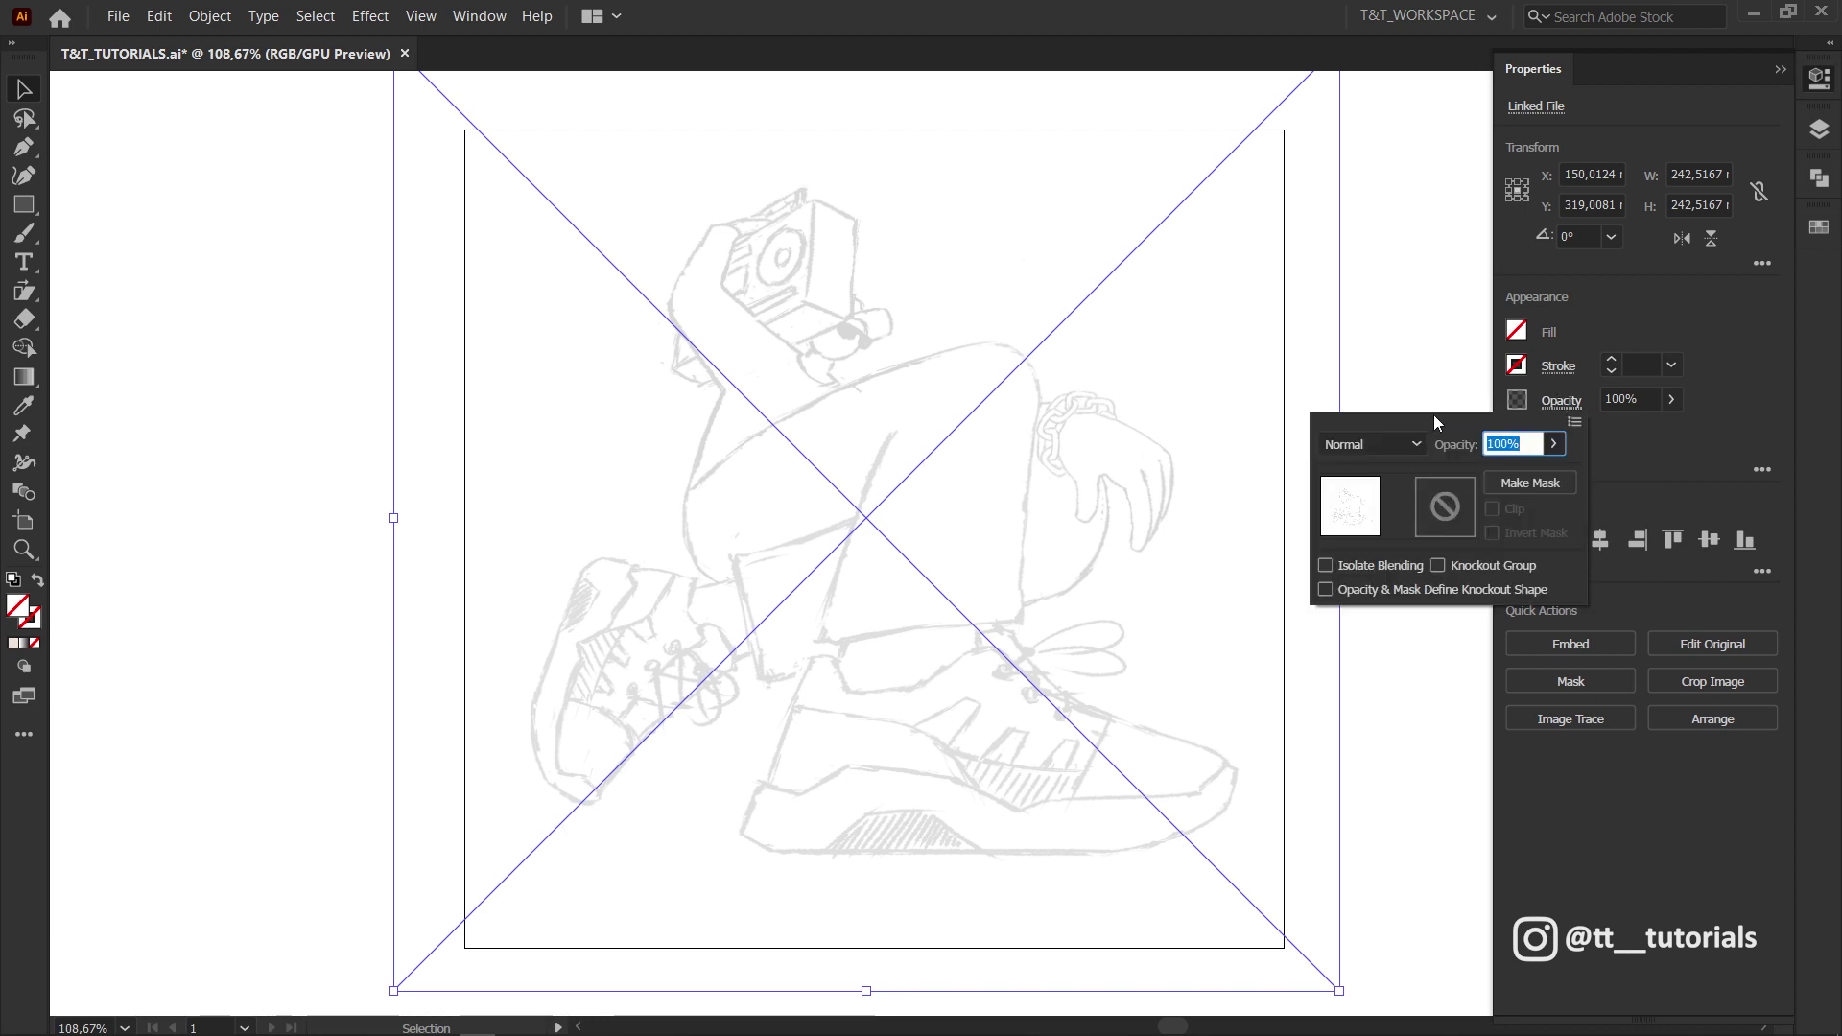
click(1403, 440)
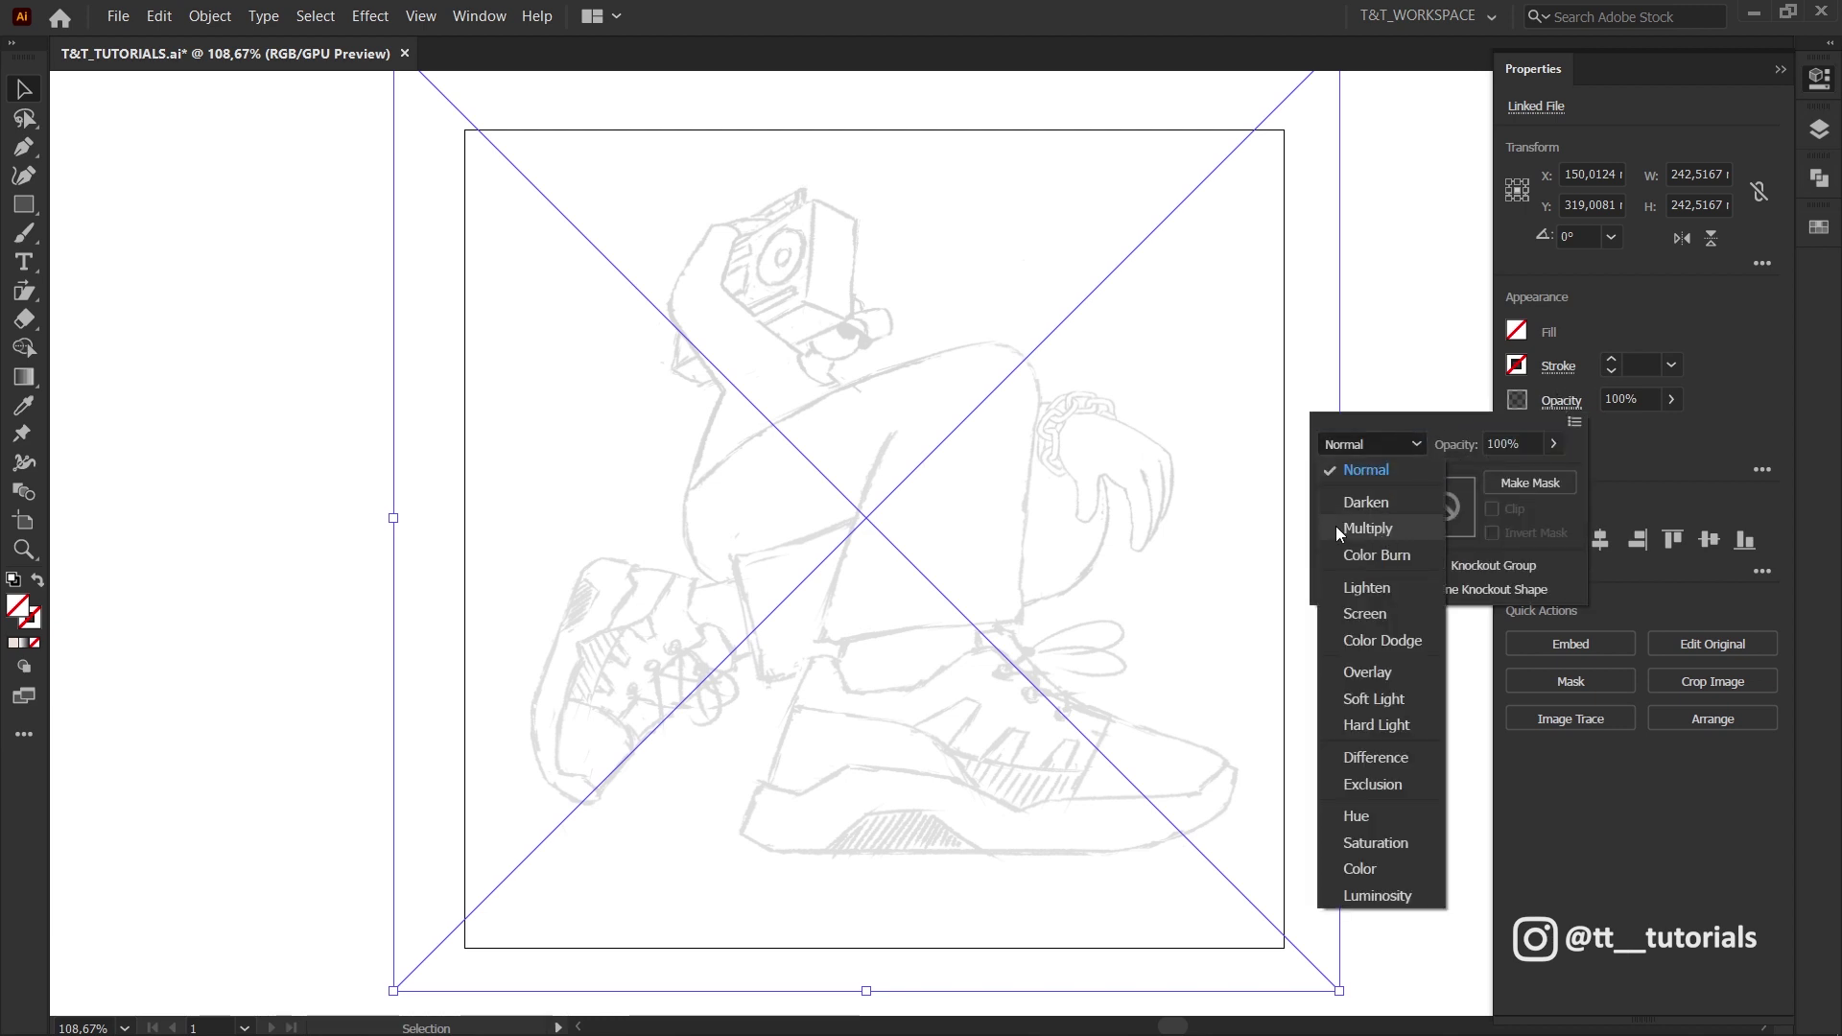
click(1368, 528)
- Lock the SKETCH layer, then add a new layer and move it beneath SKETCH
click(1820, 130)
click(1562, 105)
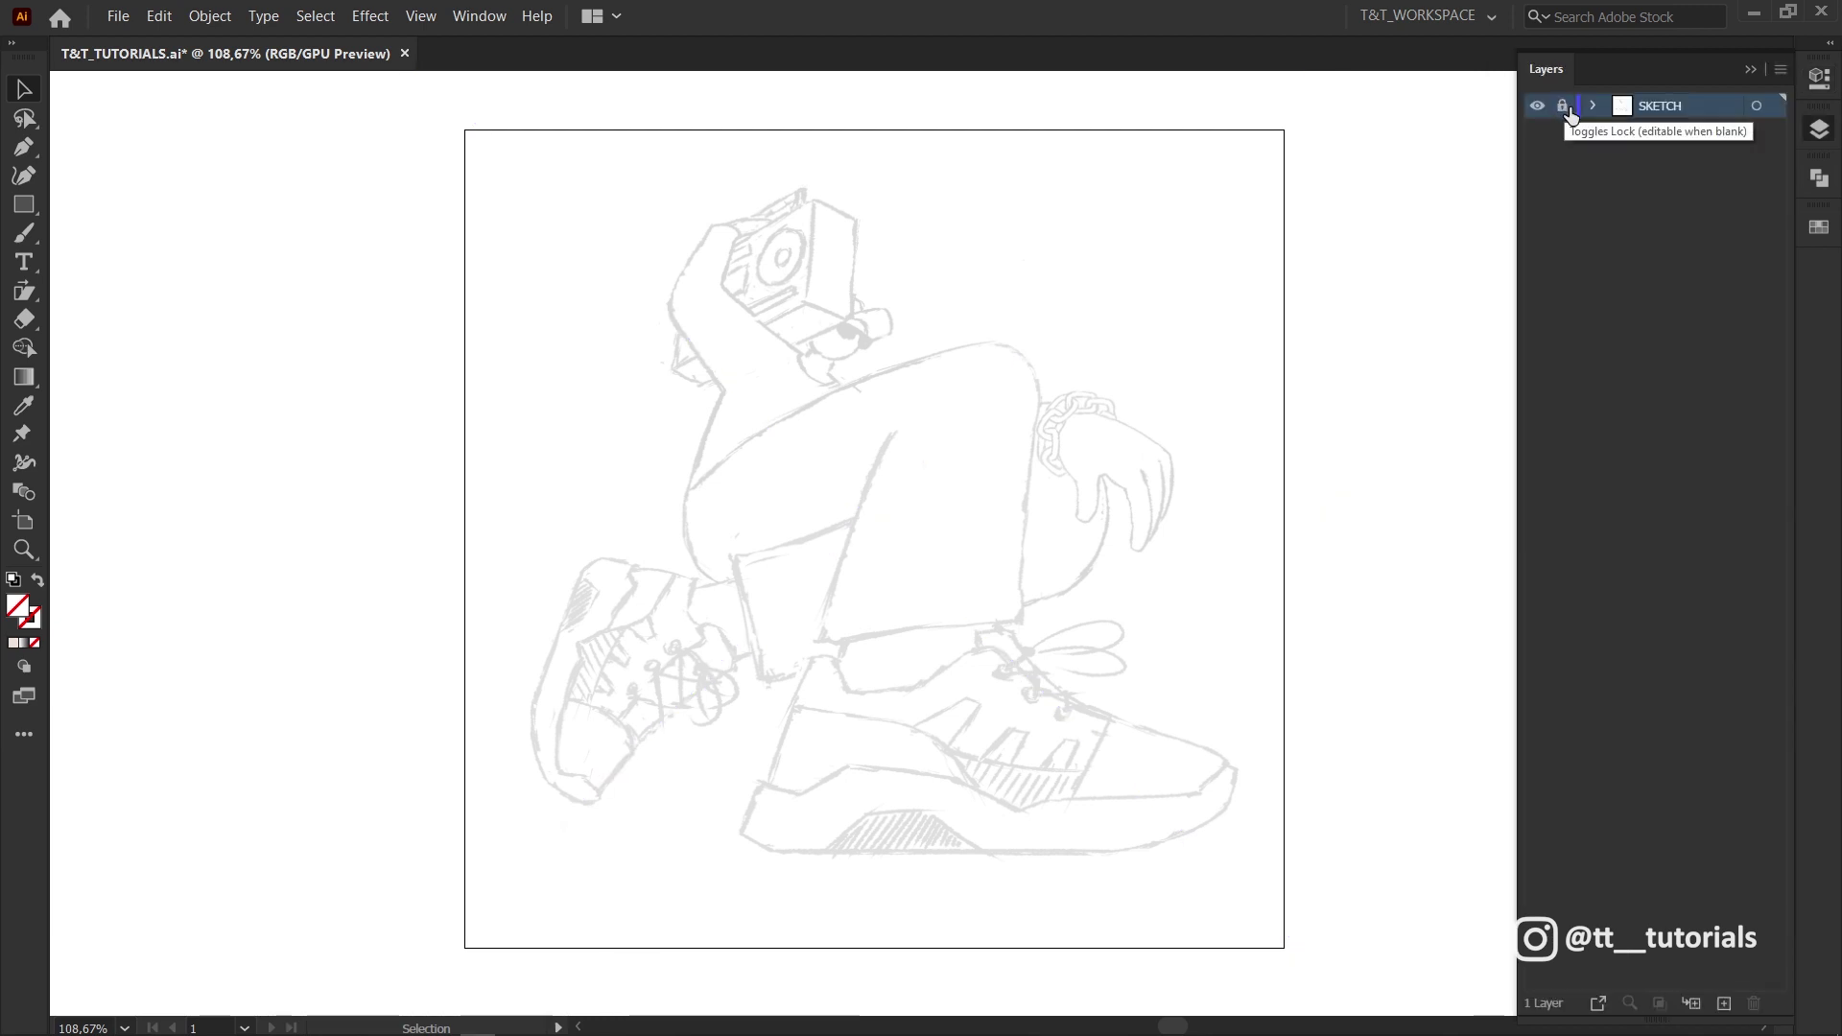
click(1724, 1004)
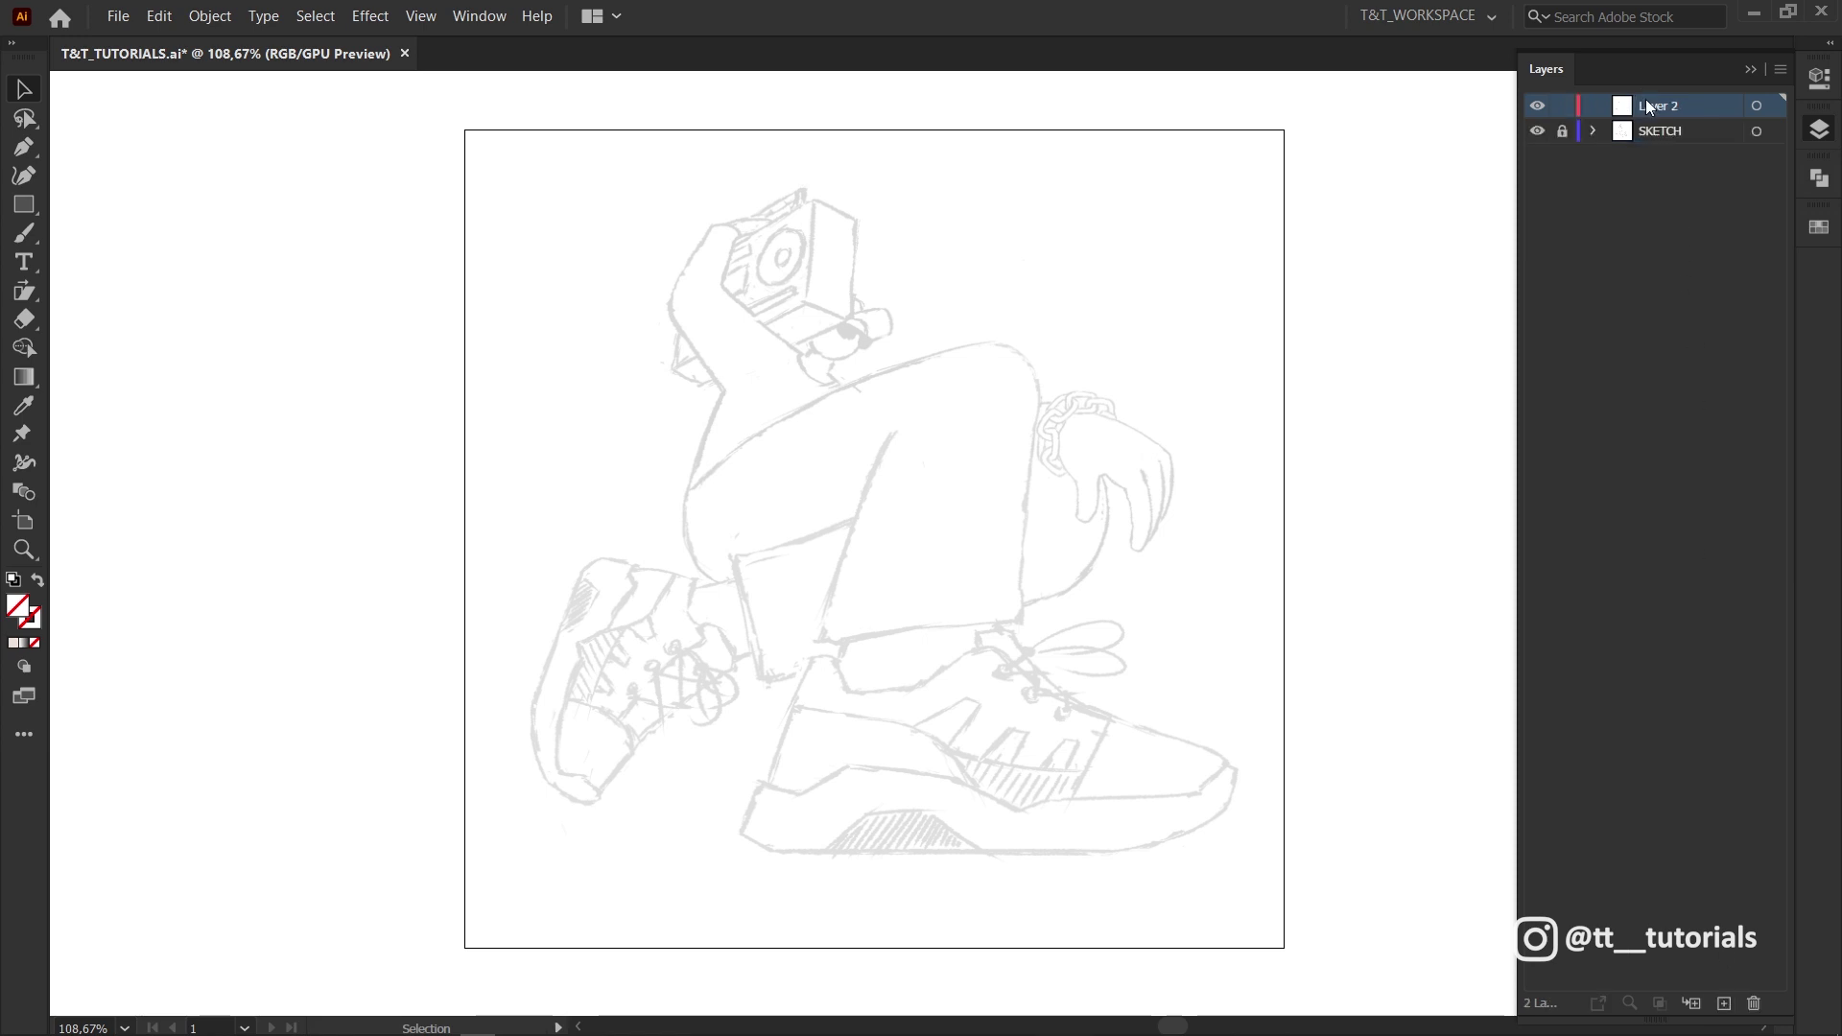
drag(1649, 107, 1669, 142)
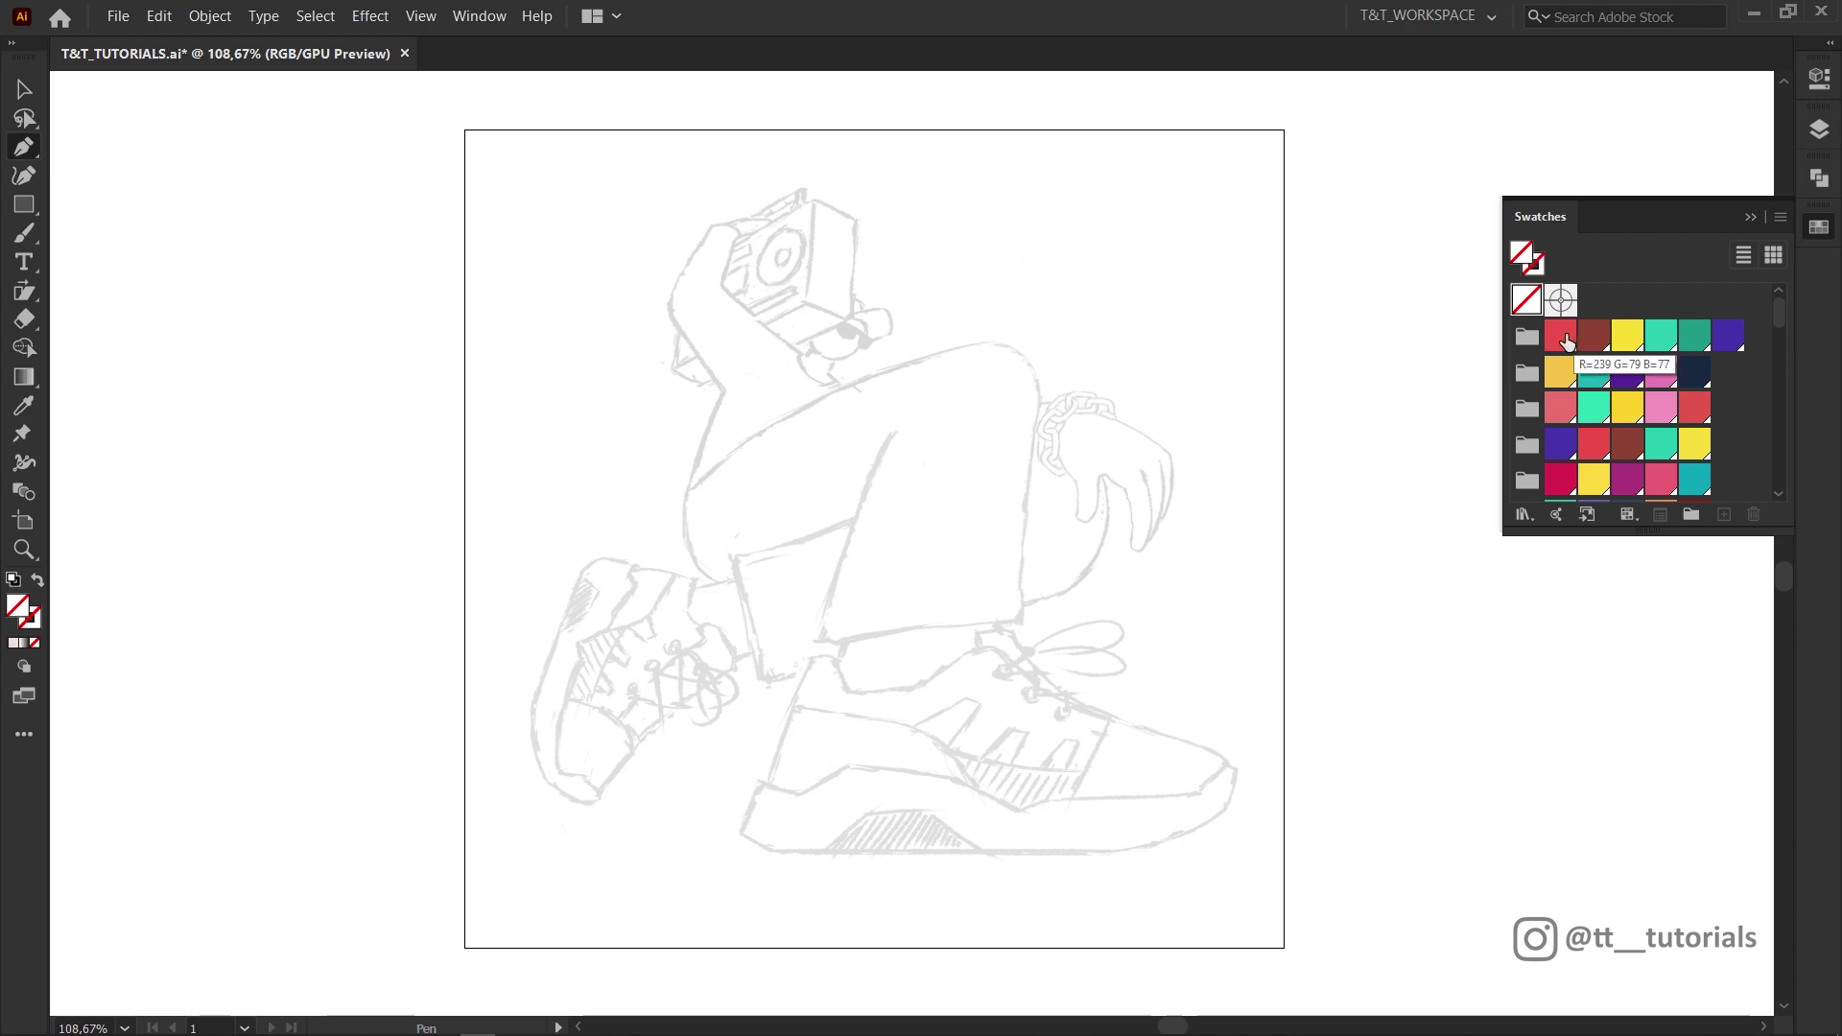
- With a red fill, trace the thigh and knee as a closed Pen shape on the COLORS layer
click(1564, 338)
scroll(869, 422, up, 2)
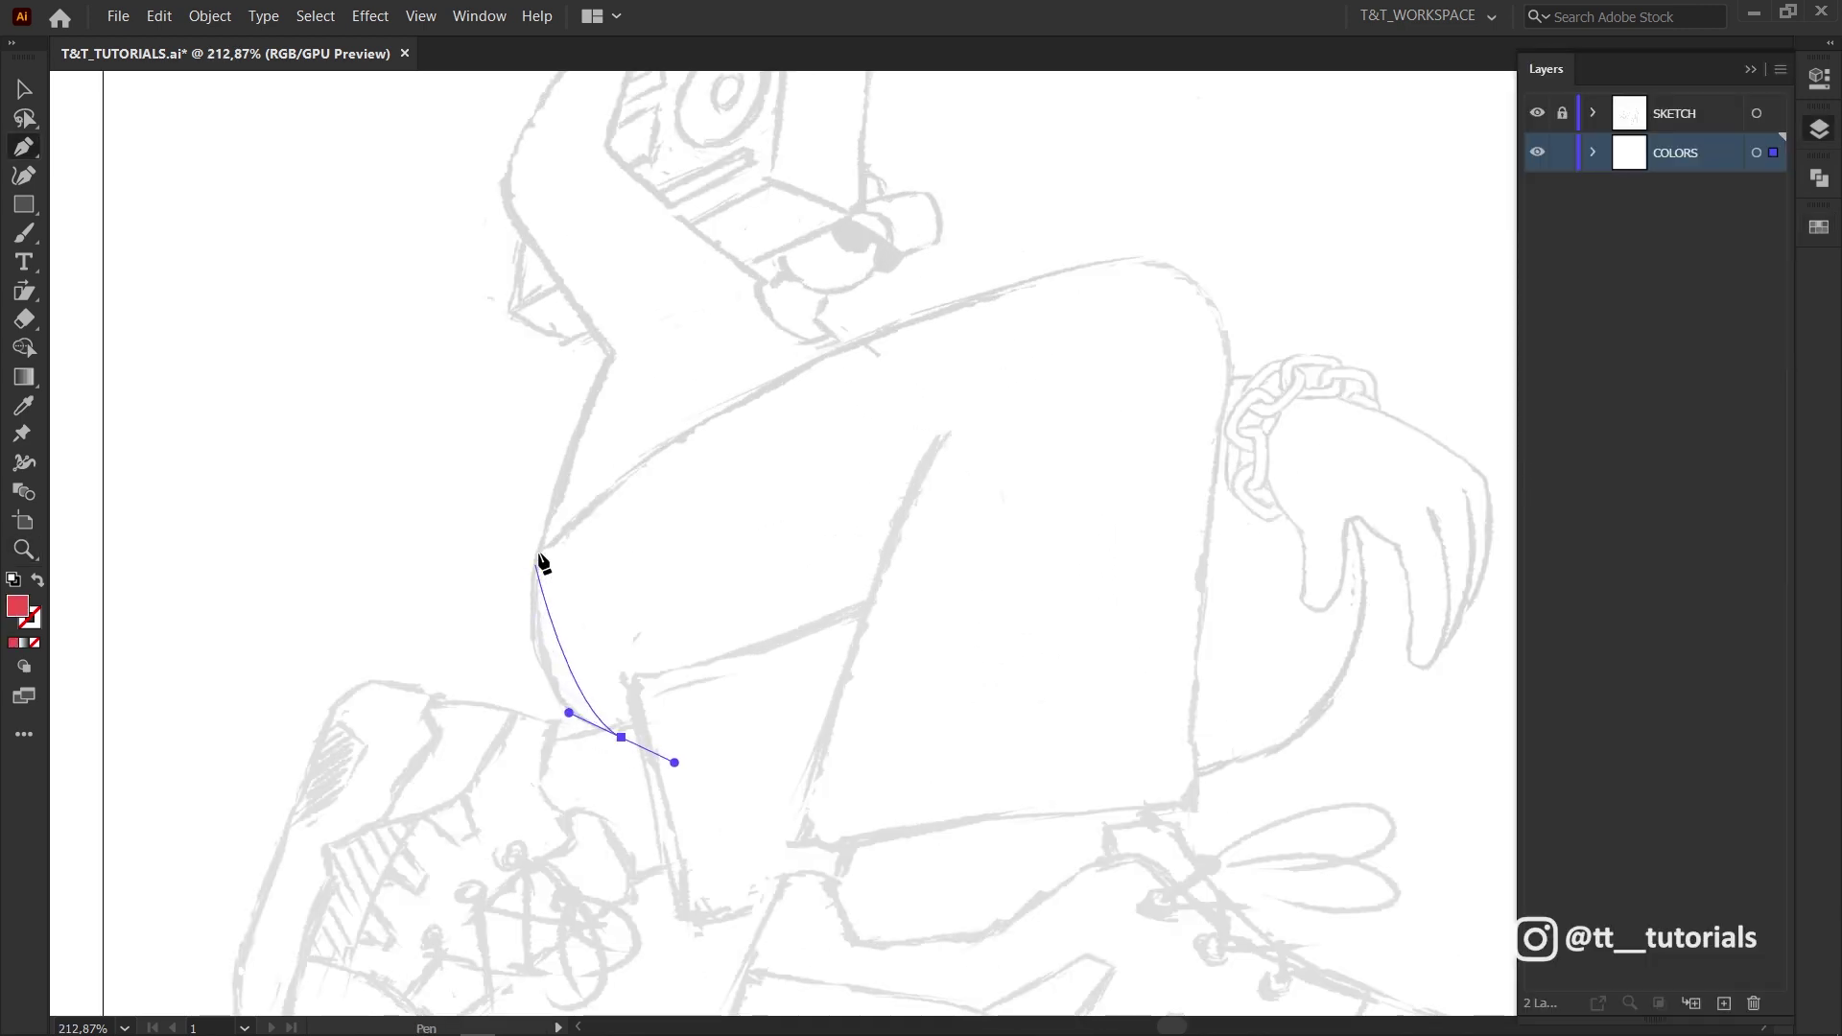
drag(540, 552, 571, 494)
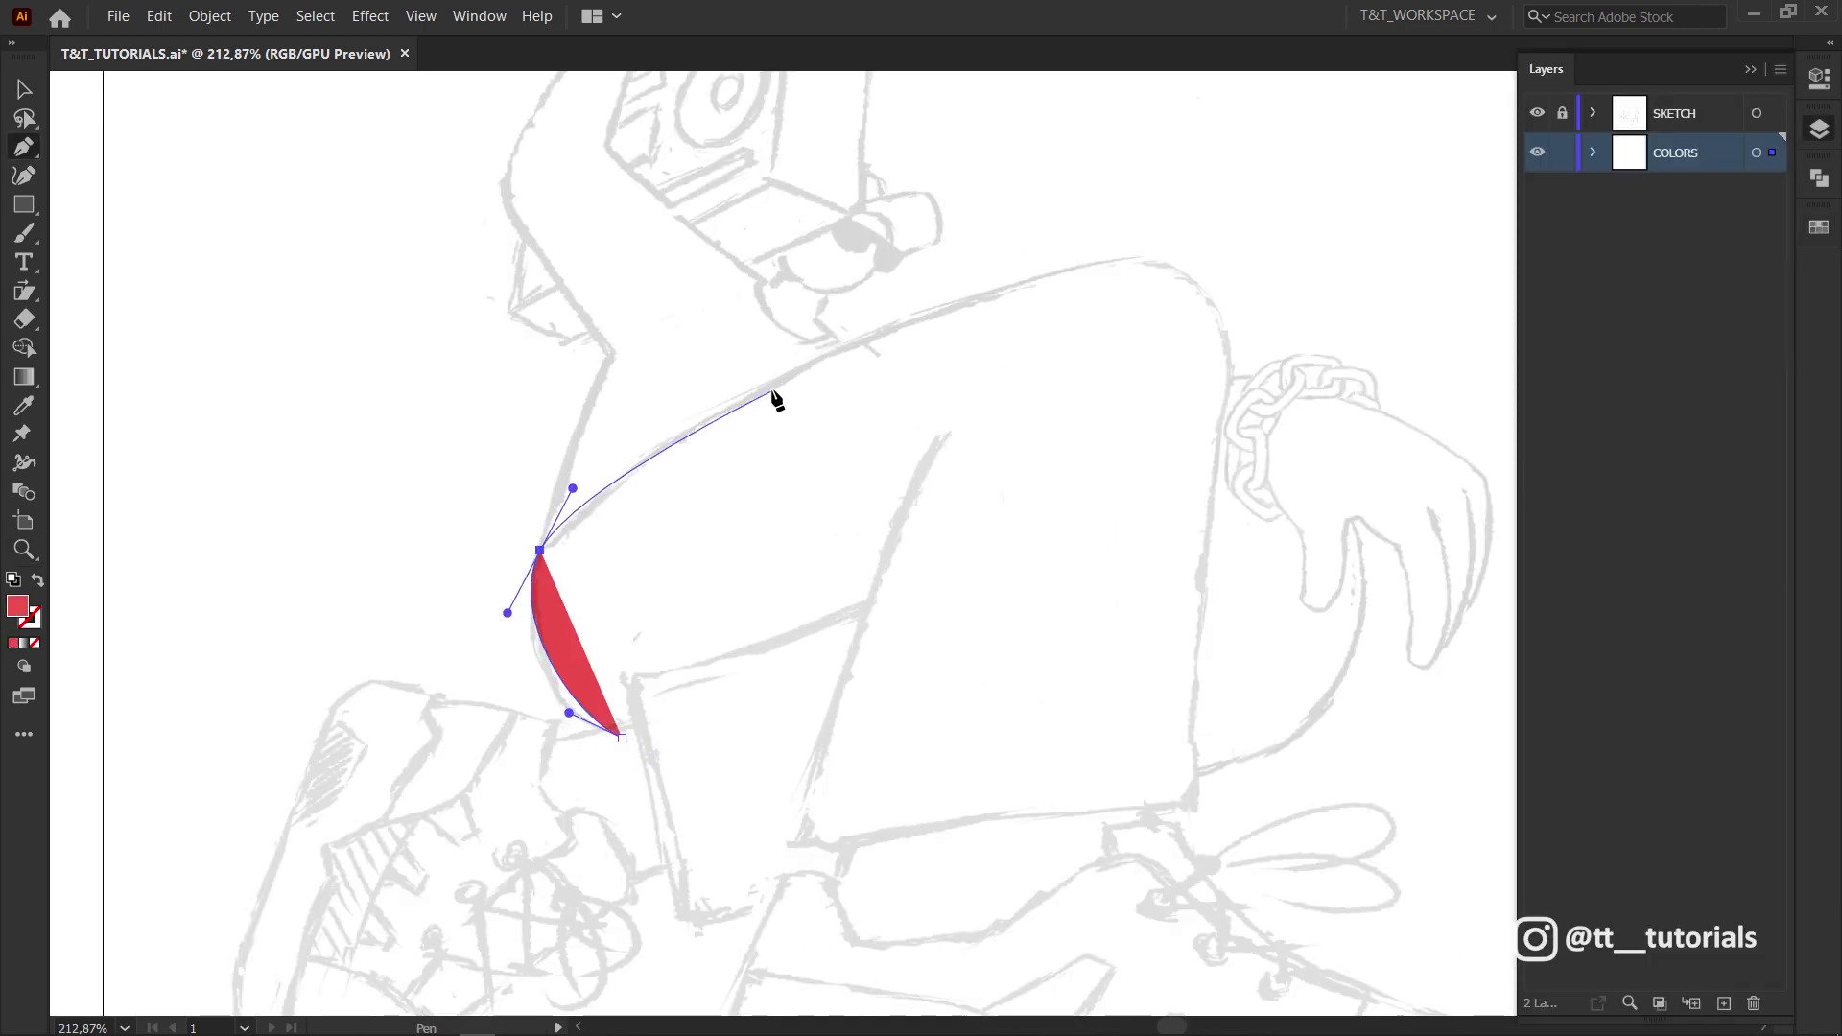
drag(899, 325, 1032, 278)
drag(1198, 286, 1242, 346)
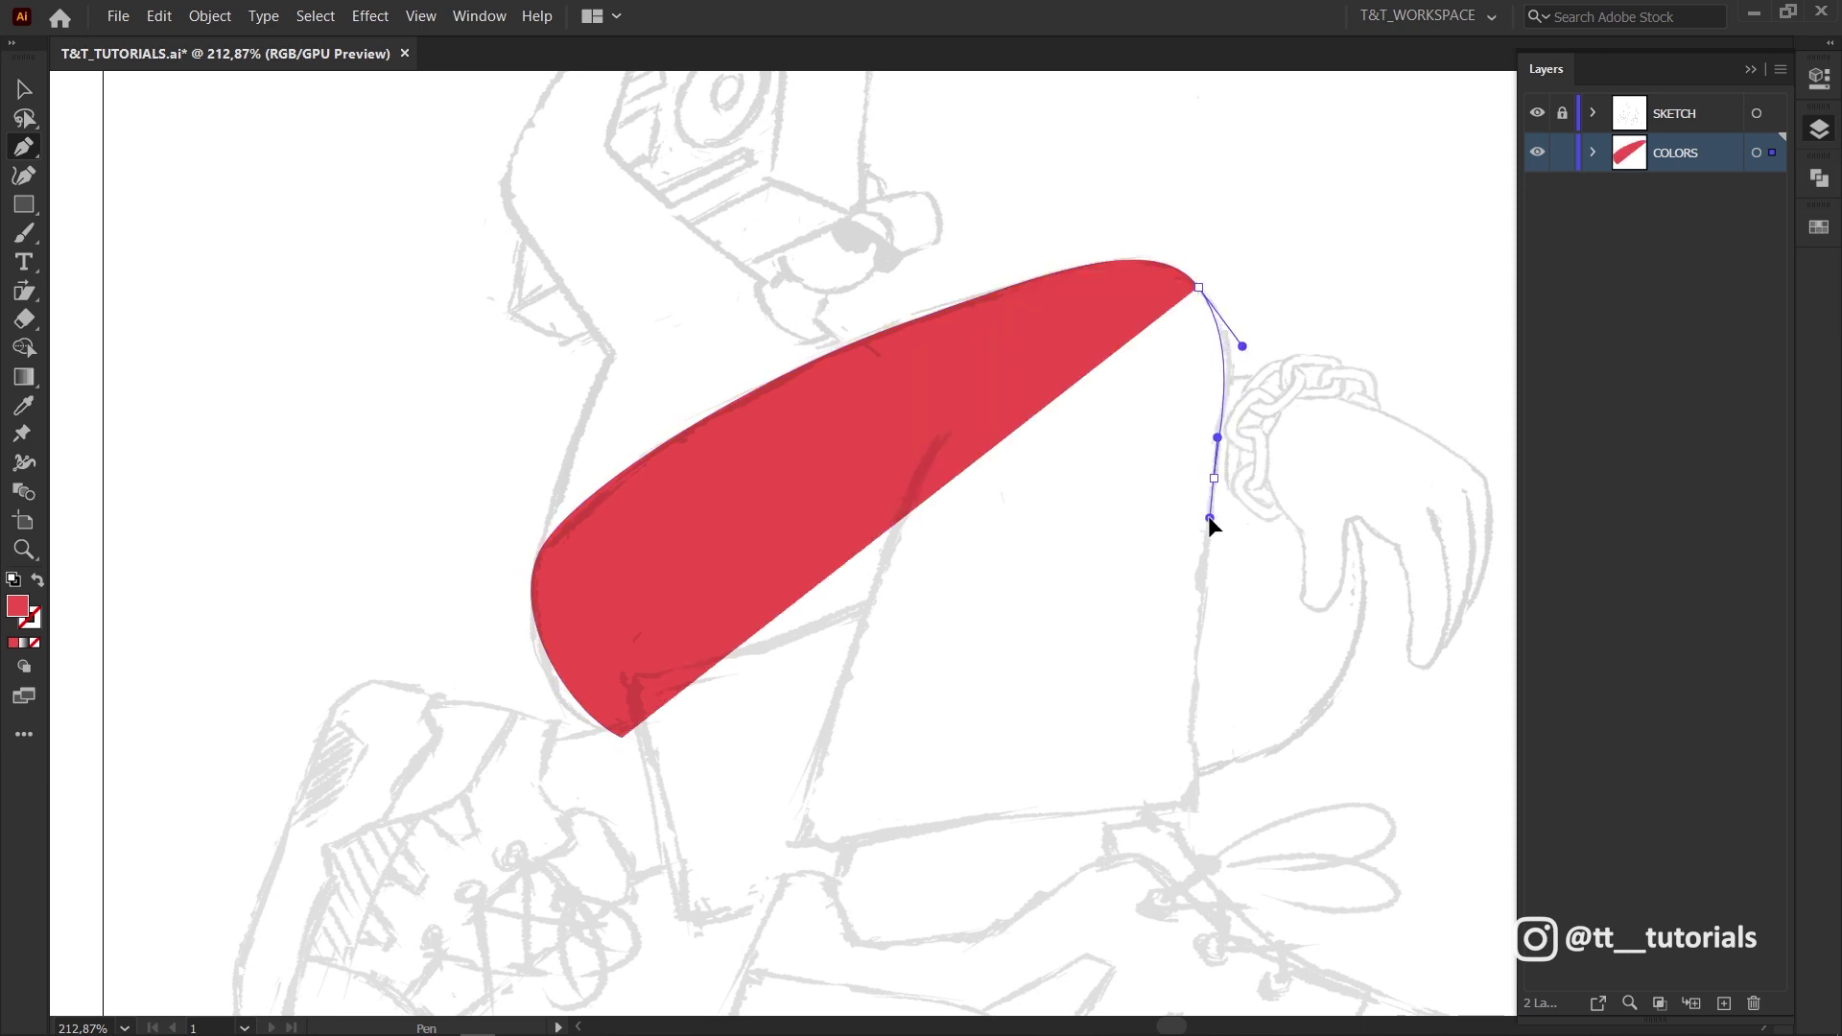
drag(1214, 478, 1104, 506)
click(624, 739)
key(ctrl+shift+a)
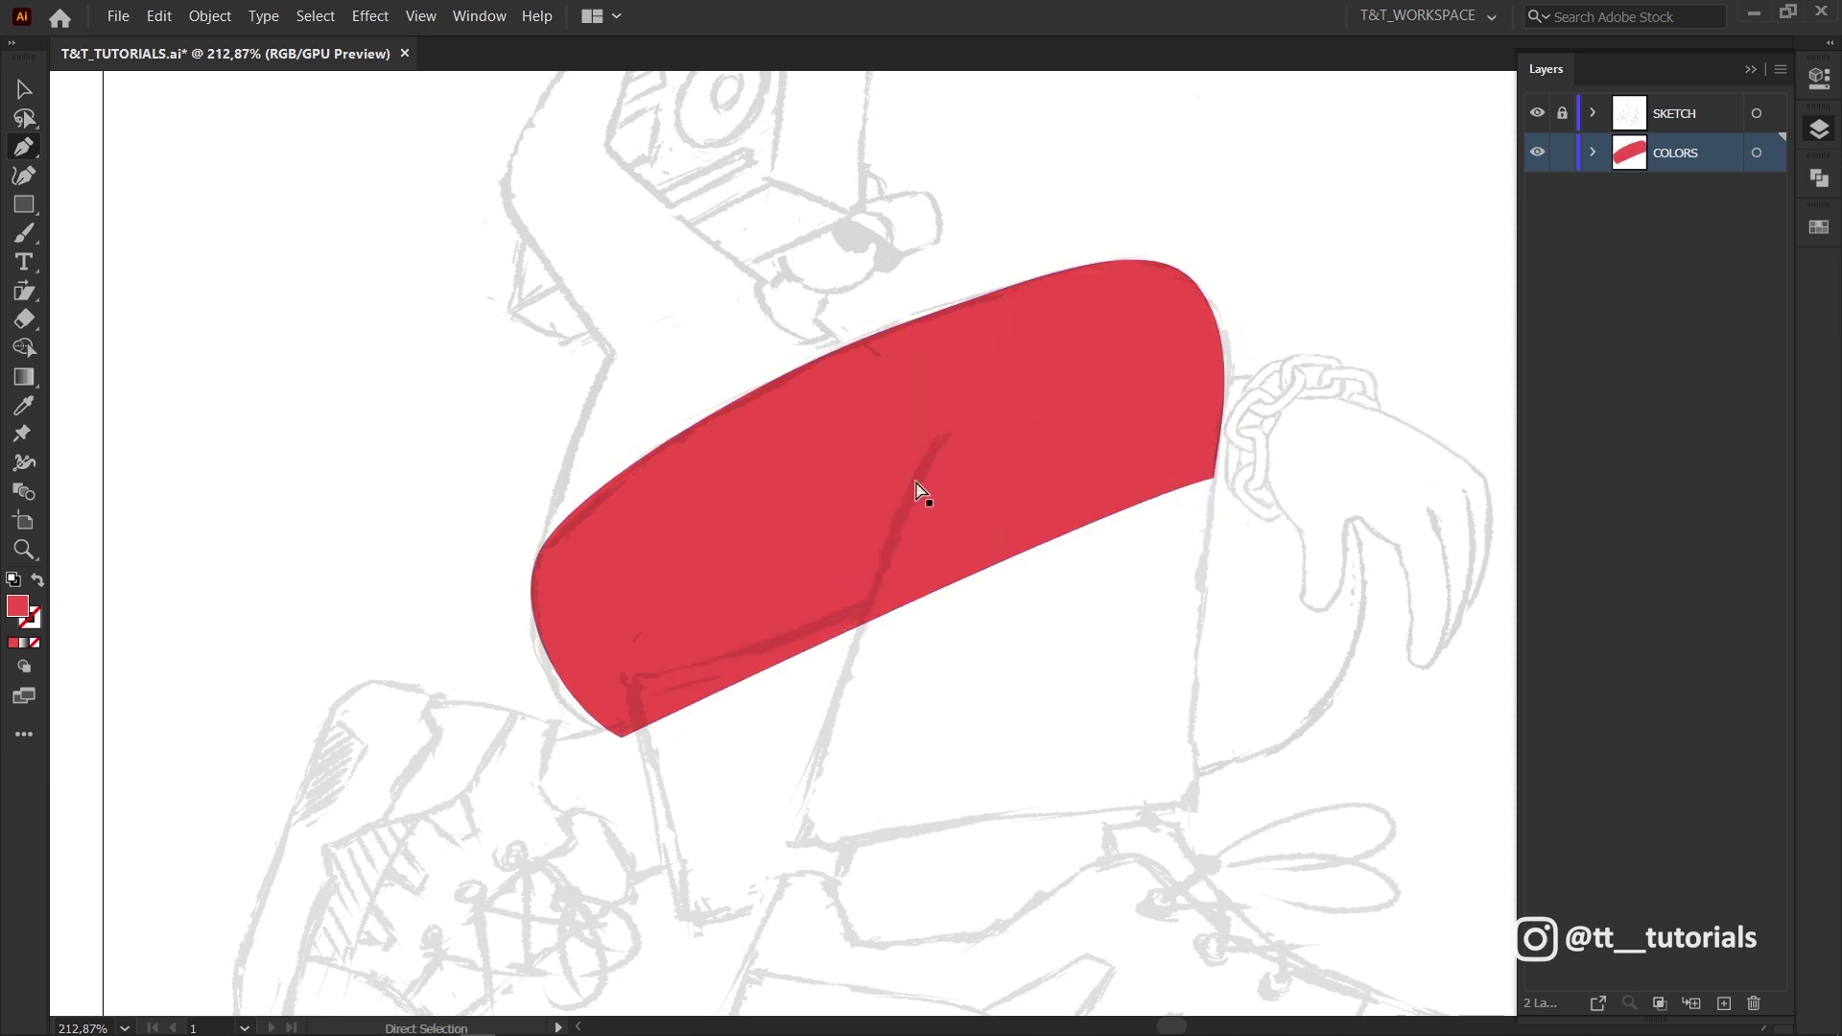
- Draw the front trouser leg below the knee as a closed red shape, following the fold and hem lines
click(797, 846)
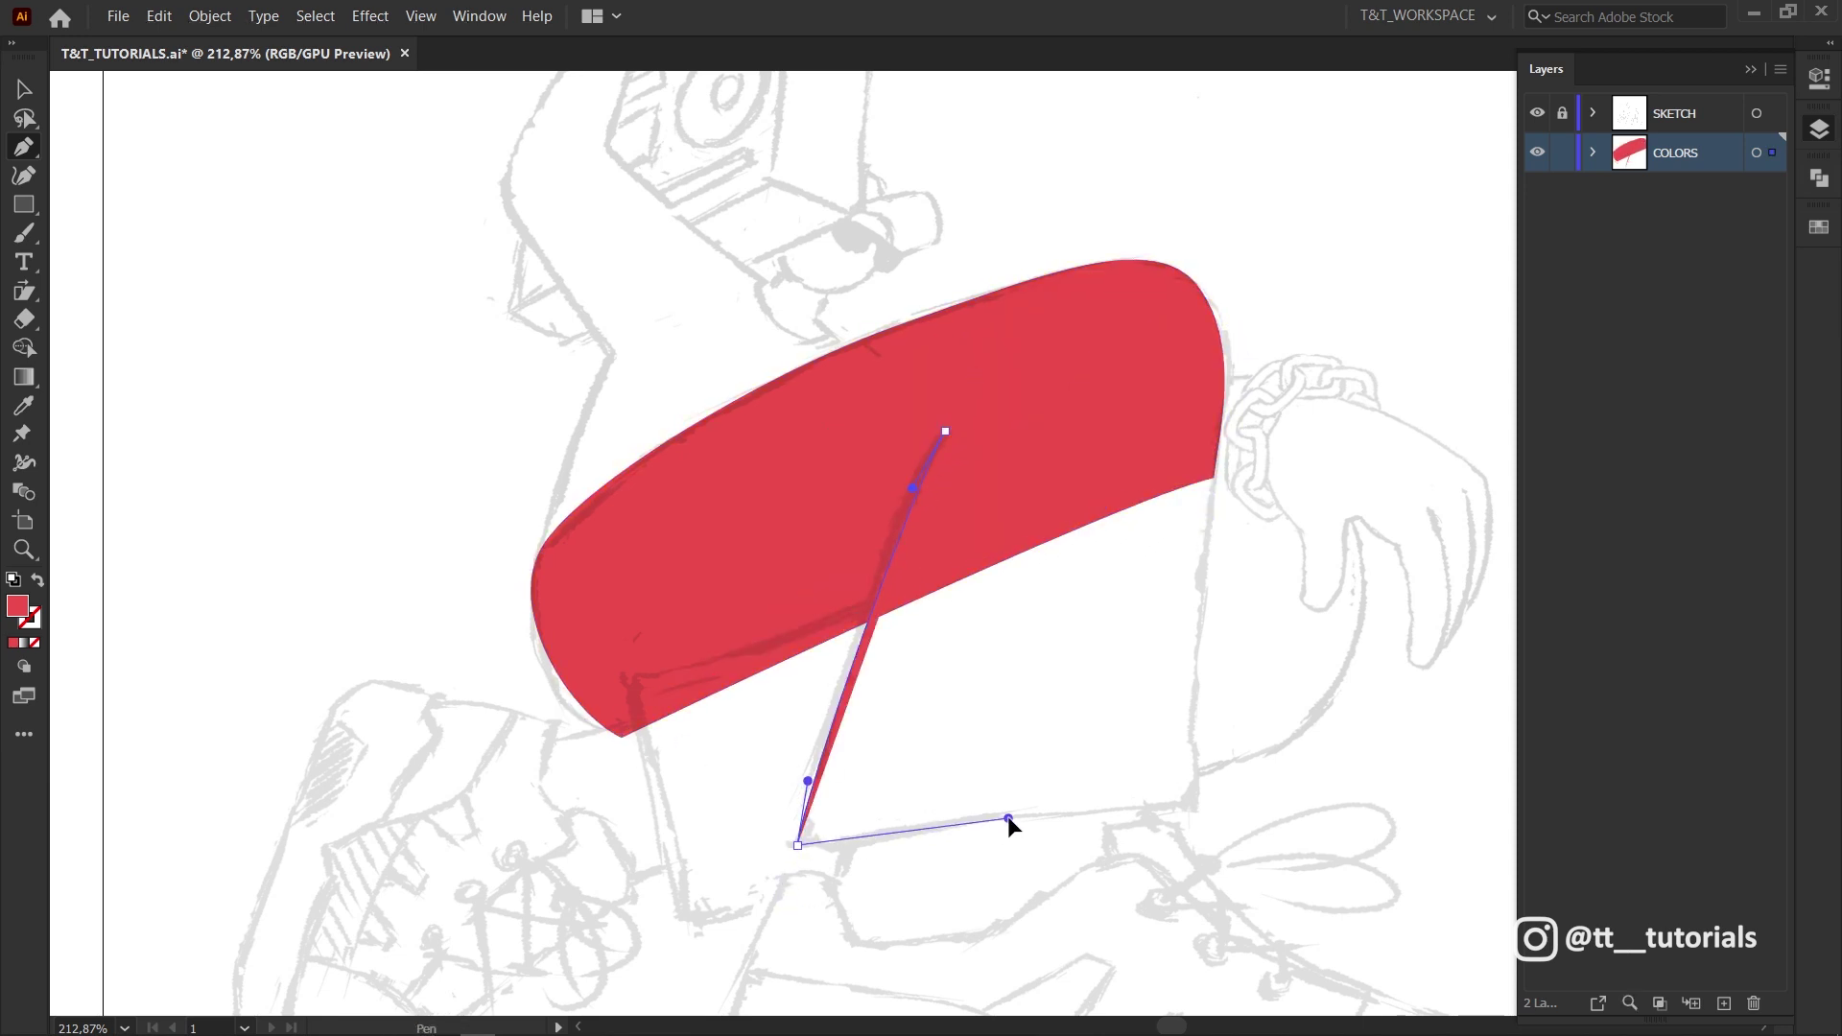
click(1194, 804)
click(1213, 477)
click(945, 431)
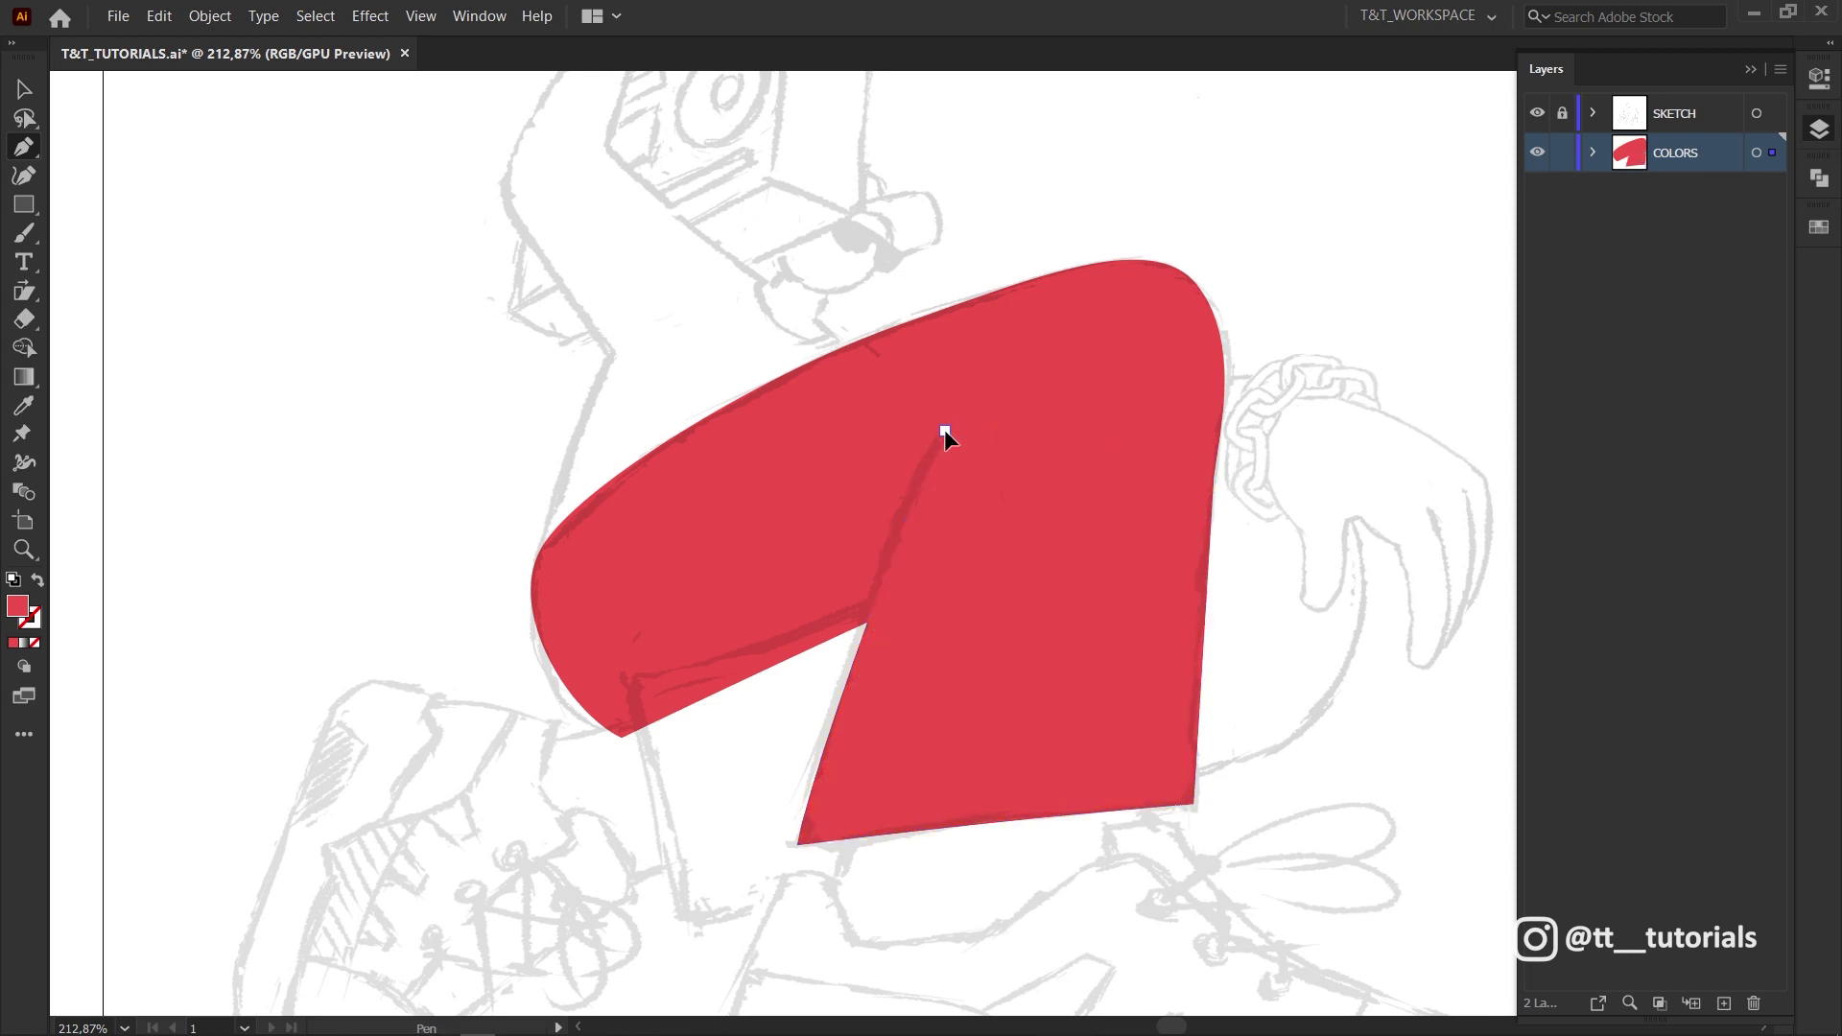
- Draw the rear trouser leg's lower part as a closed four-cornered red shape overlapping the front leg
click(626, 679)
click(866, 882)
click(687, 921)
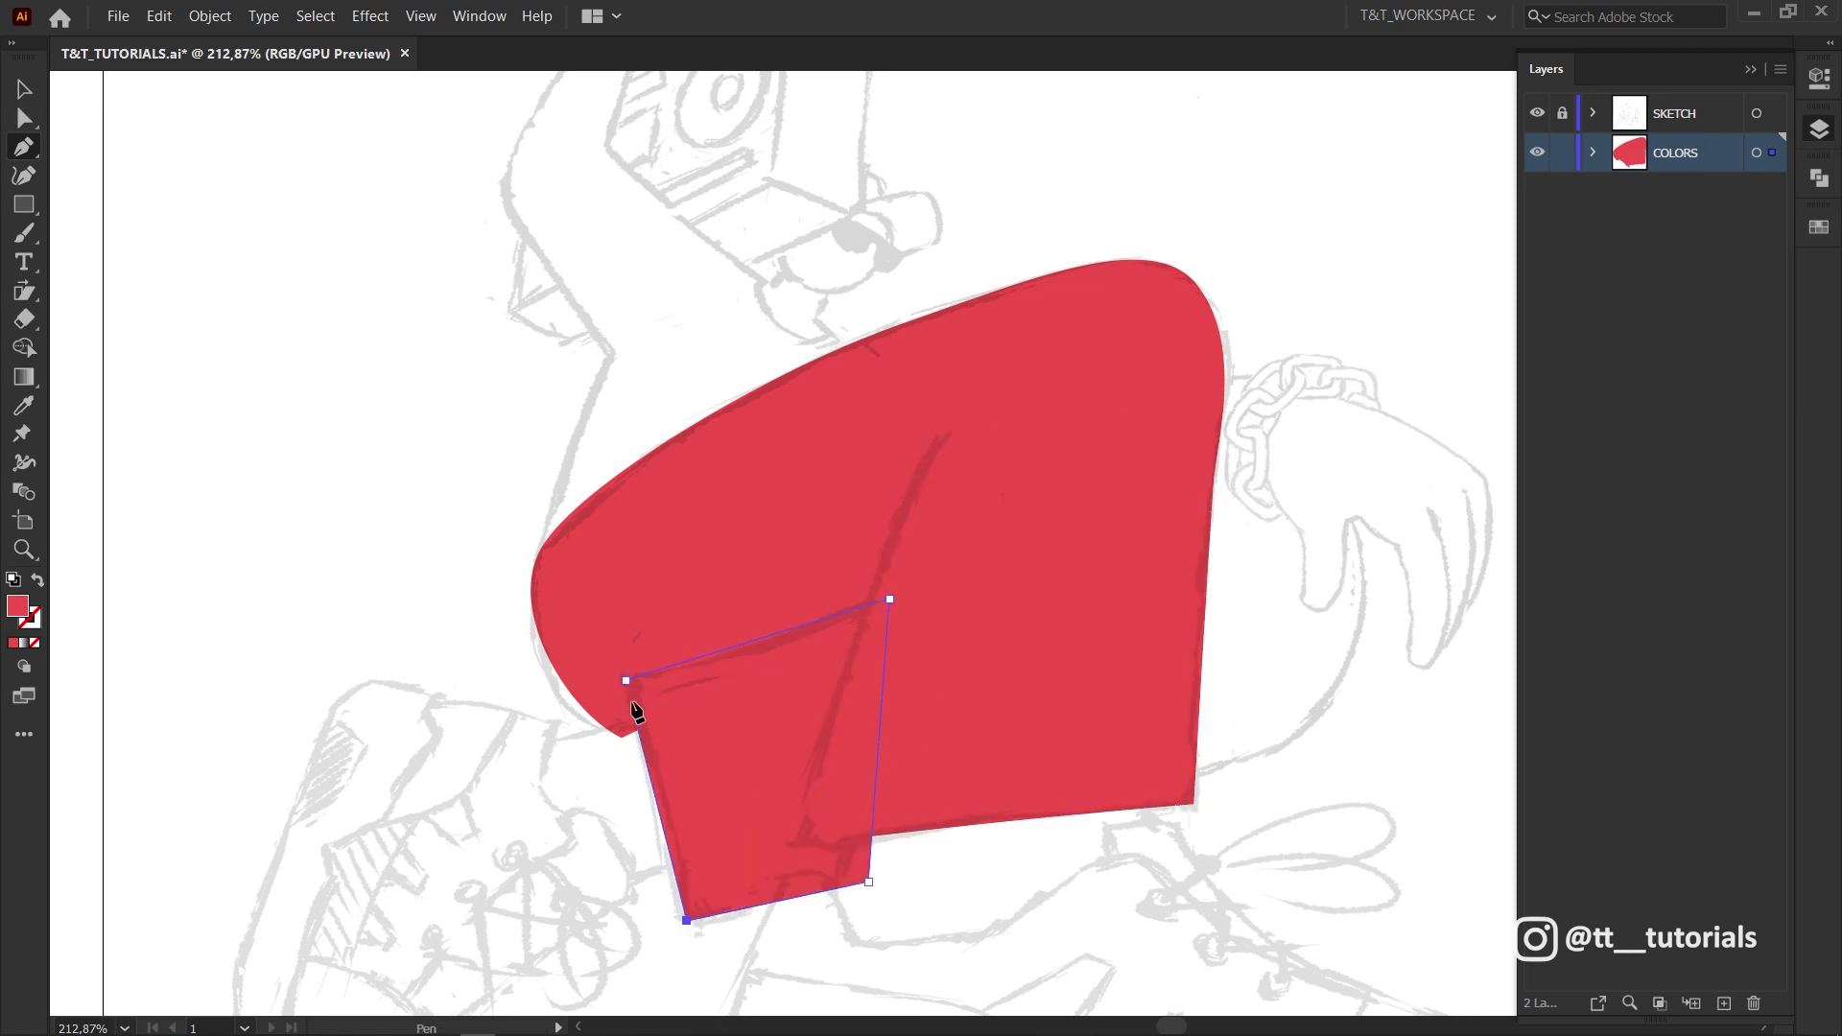
click(626, 679)
- Recolour the rear trouser leg's lower part with a darker shade of red
key(v)
scroll(748, 699, up, 2)
double_click(17, 606)
click(990, 539)
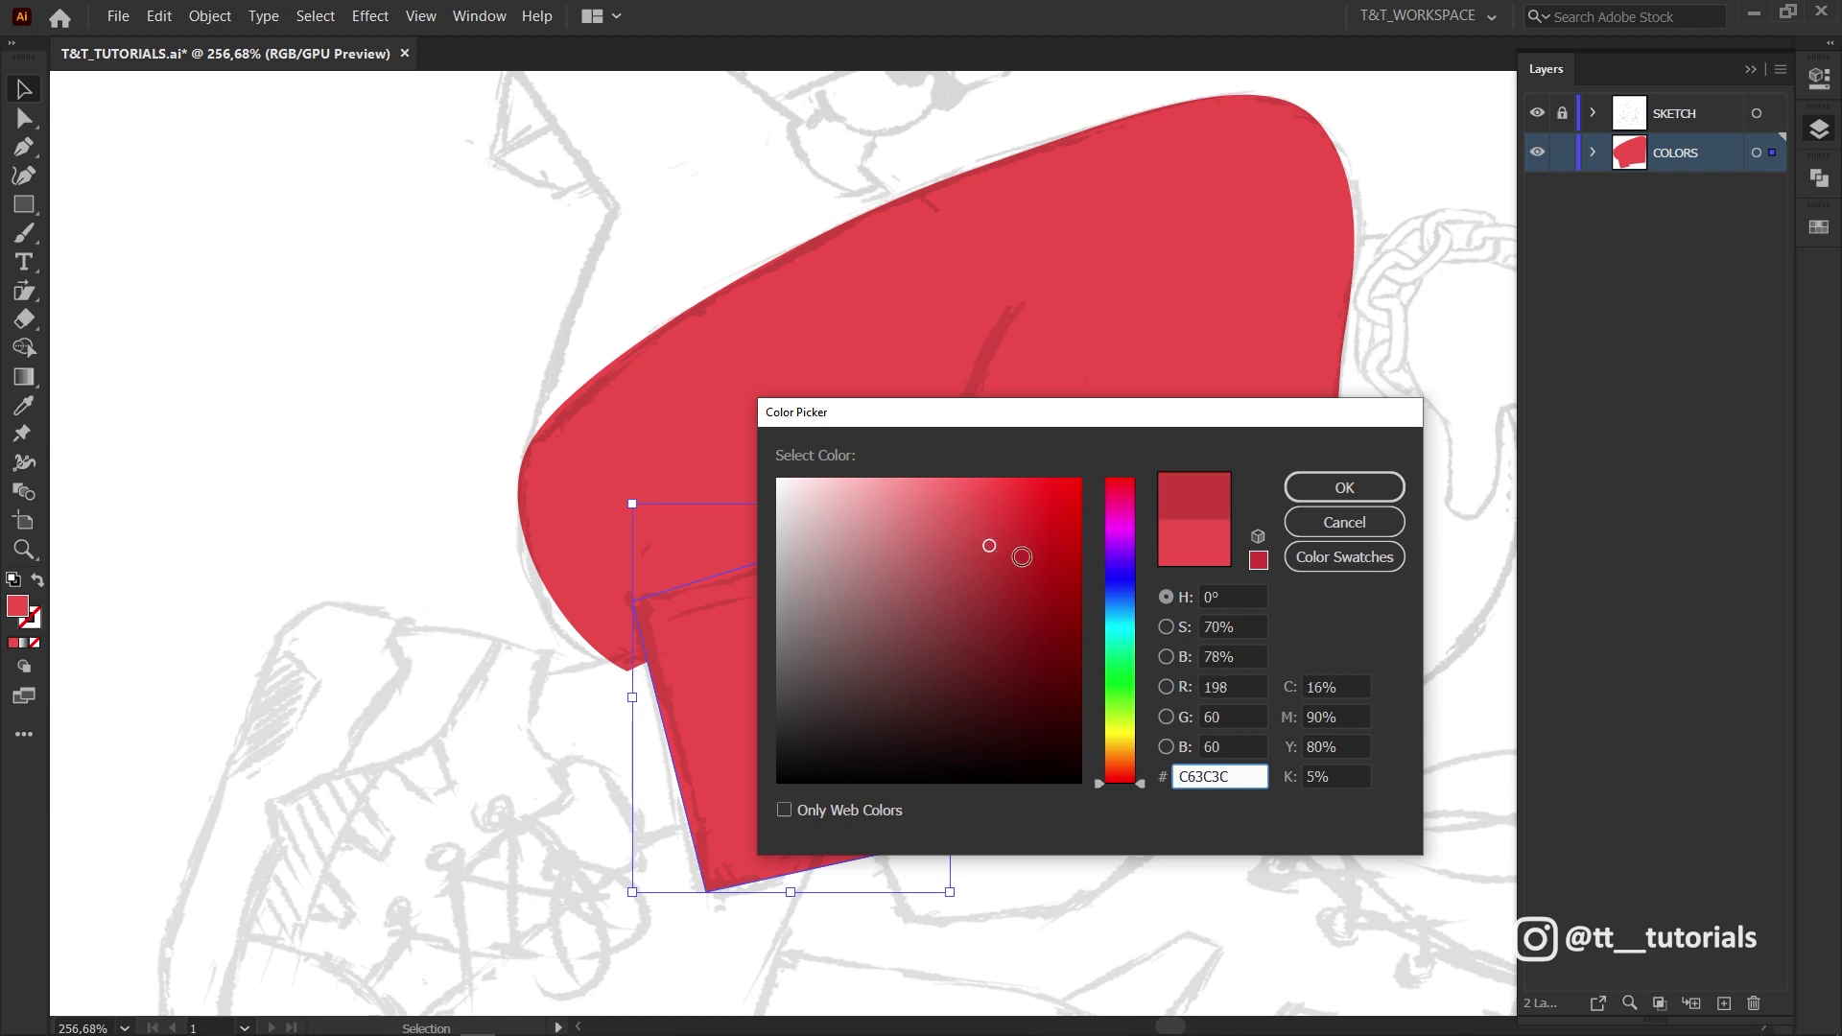
key(Return)
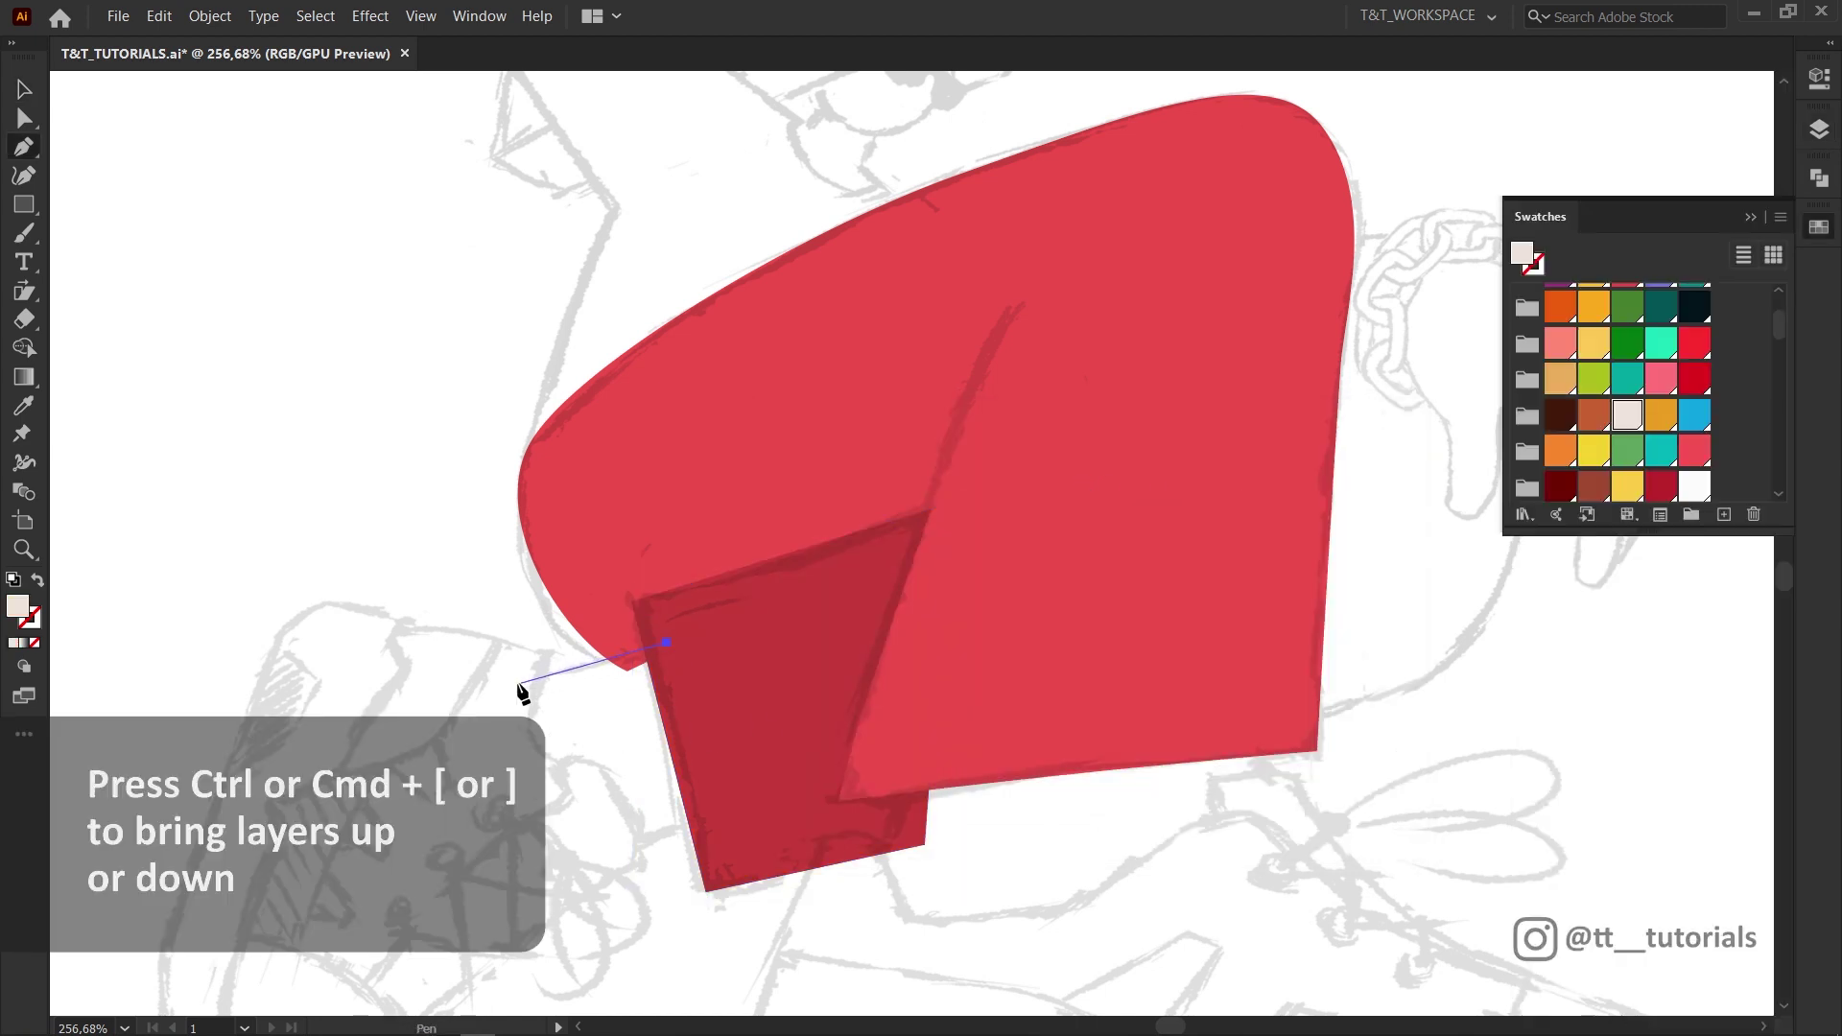
- Draw the rear ankle in pale beige and trace the rear shoe's upper as a closed dark green shape
click(758, 824)
click(667, 642)
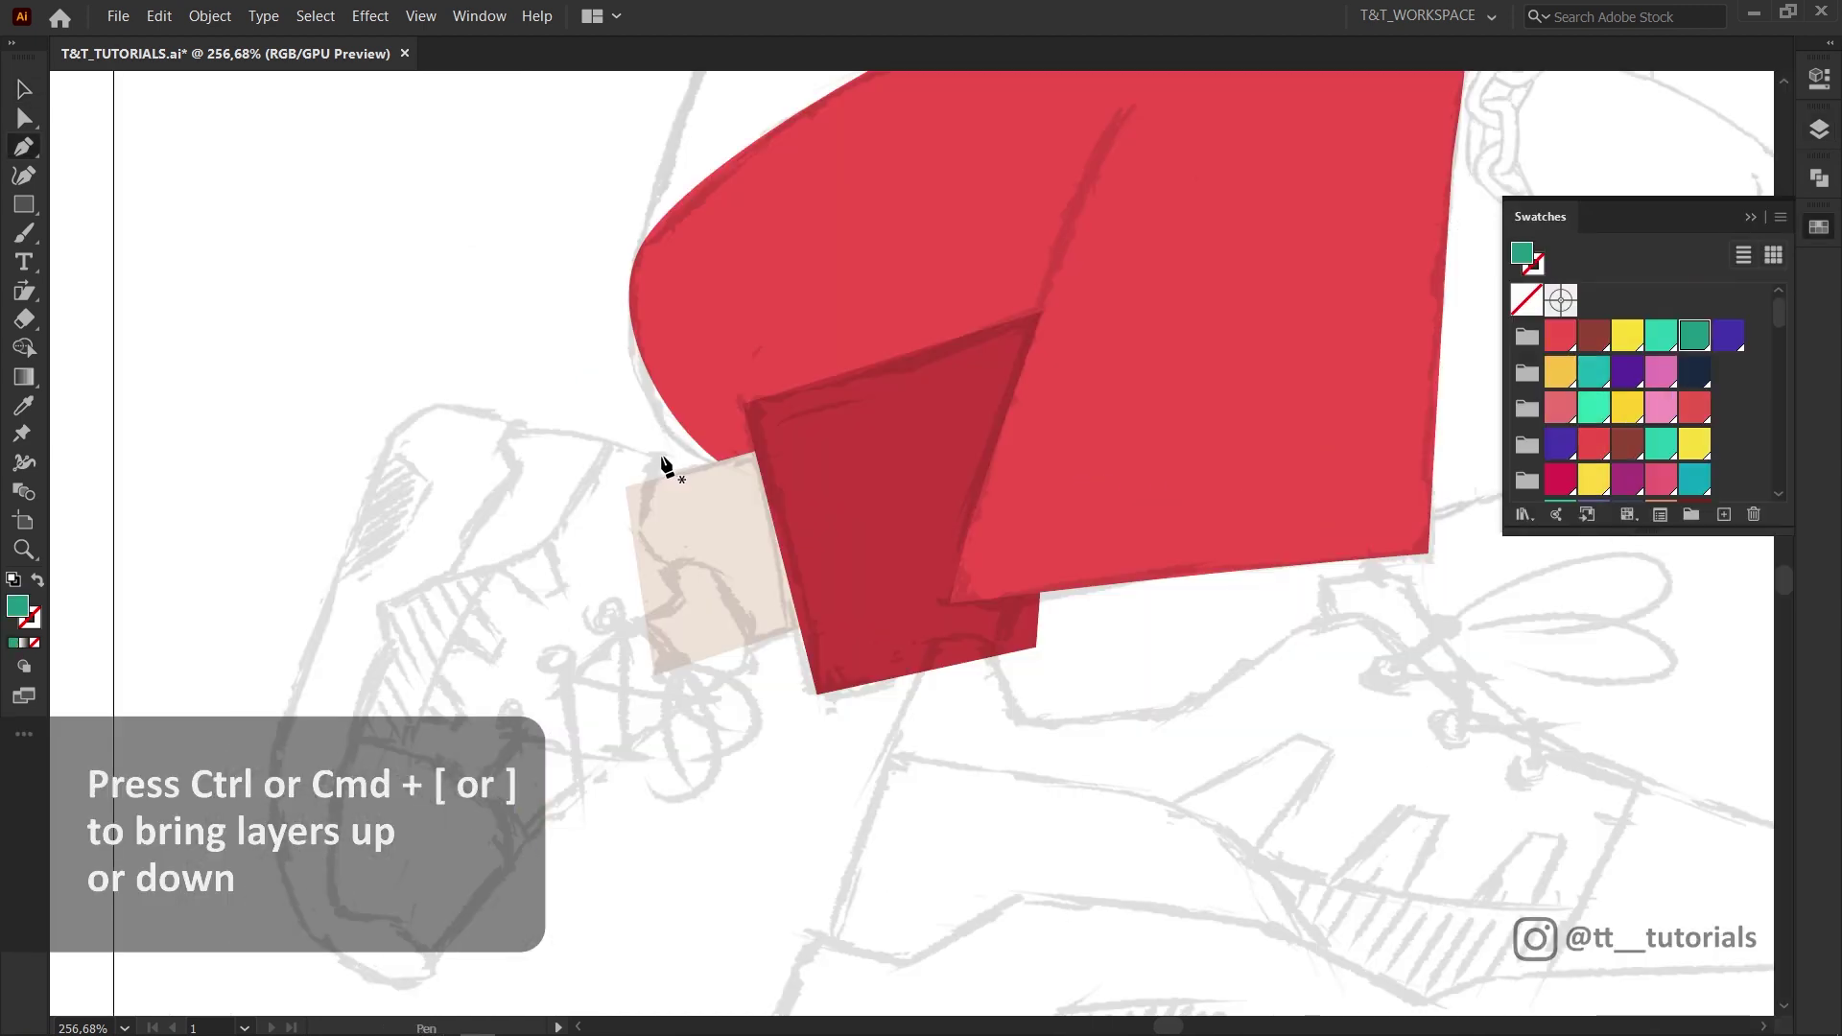
click(664, 456)
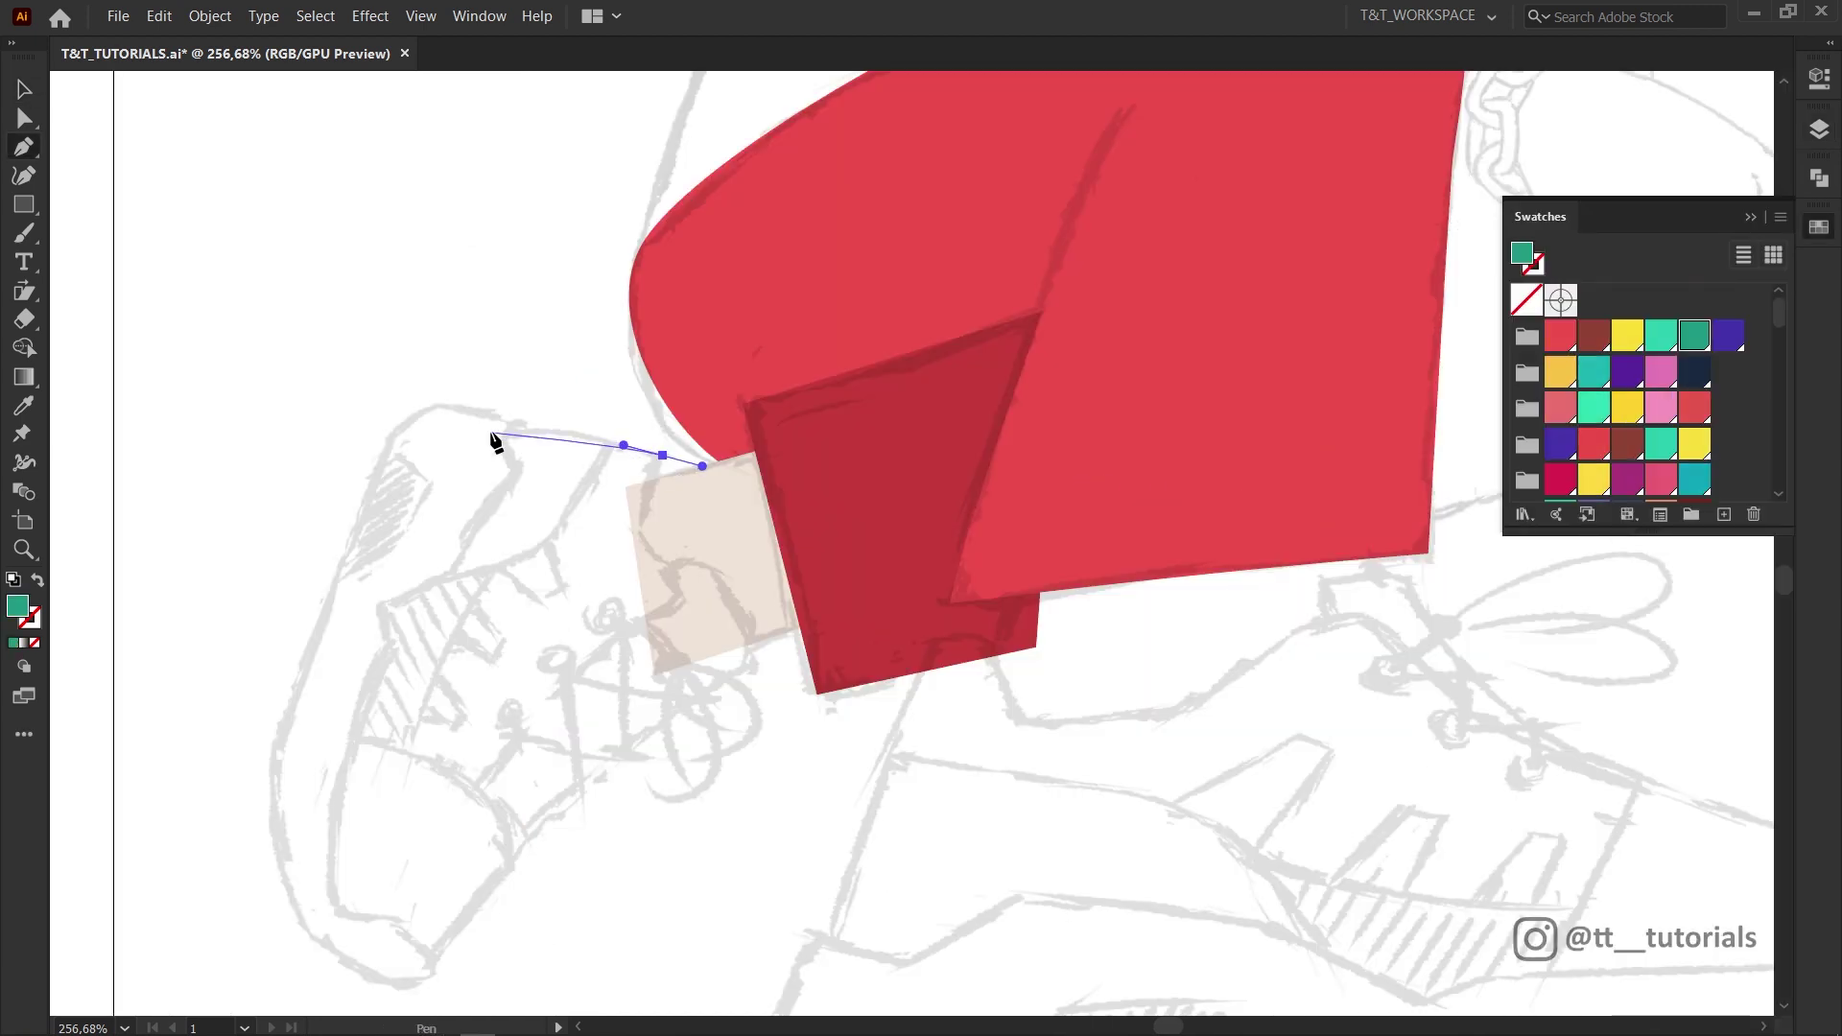
click(492, 434)
click(465, 439)
click(338, 654)
click(314, 899)
click(415, 971)
drag(504, 869, 540, 827)
drag(692, 700, 724, 578)
drag(680, 560, 658, 566)
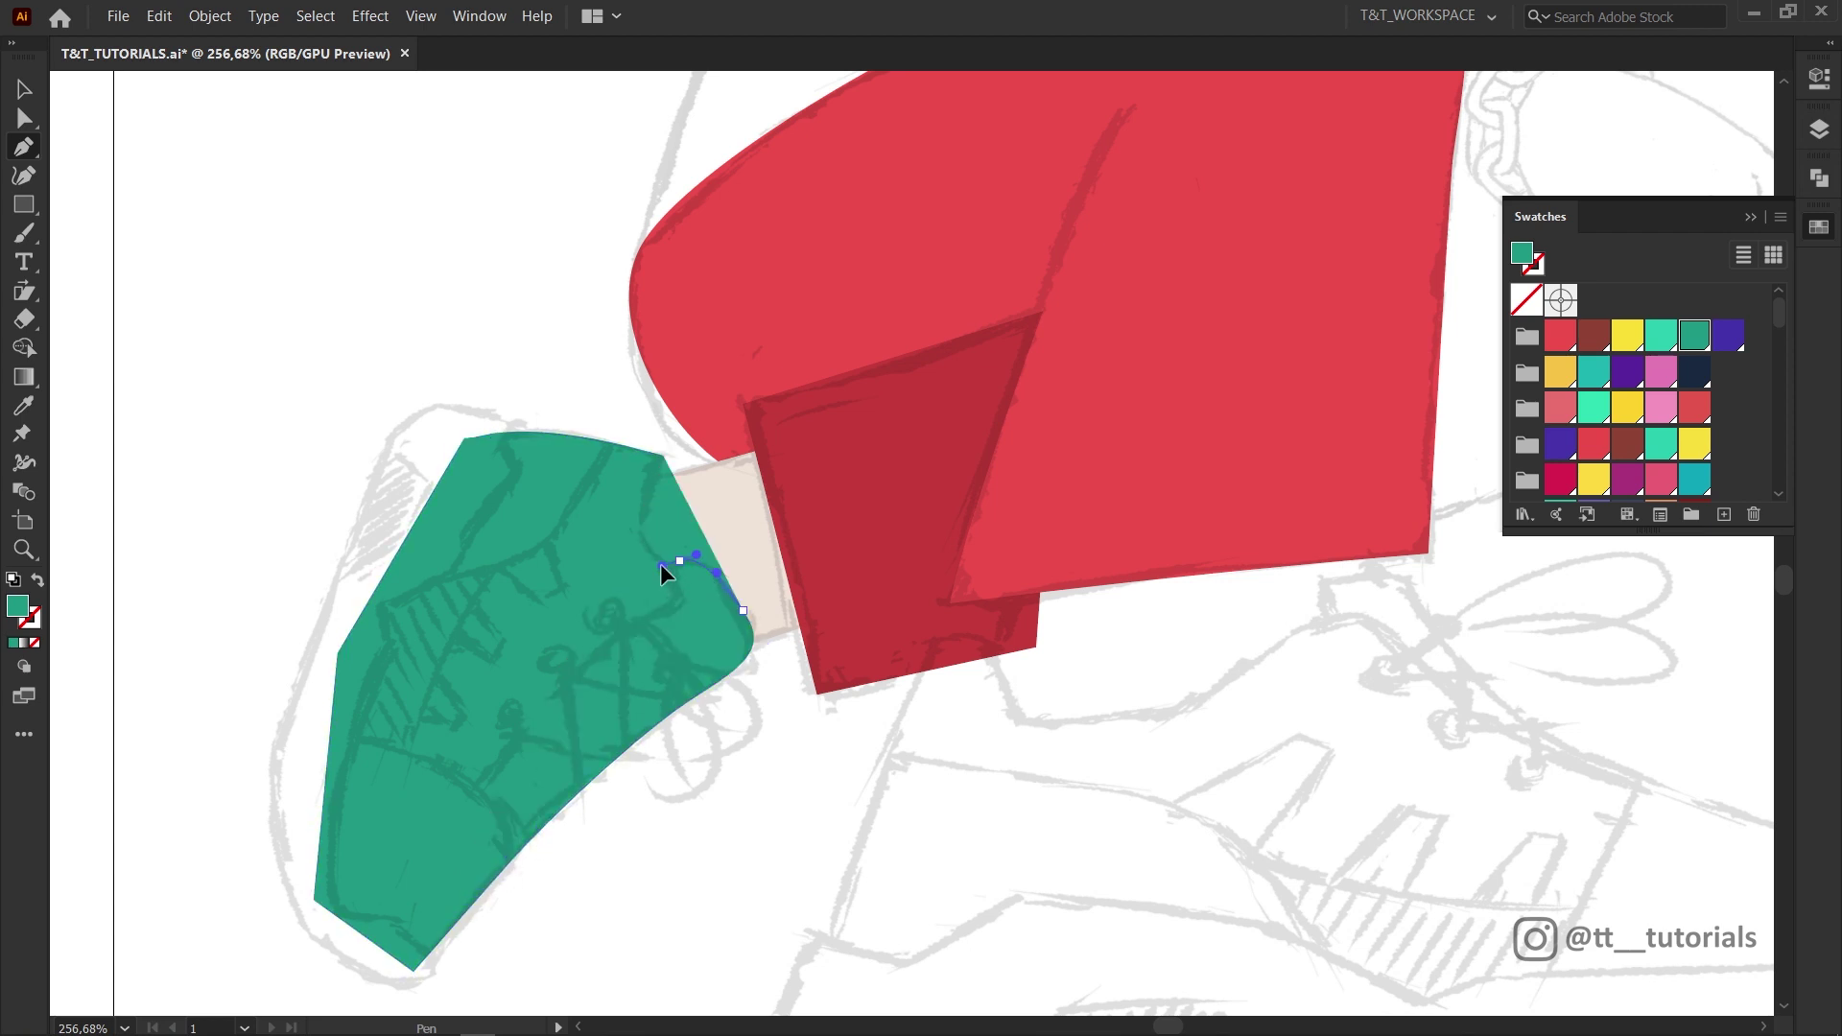
drag(663, 455, 702, 392)
- Trace the rear shoe's sole in pale beige, with its inner edge following the sketch over the green upper
click(515, 422)
drag(446, 406, 403, 414)
click(385, 447)
click(280, 735)
click(283, 868)
click(339, 963)
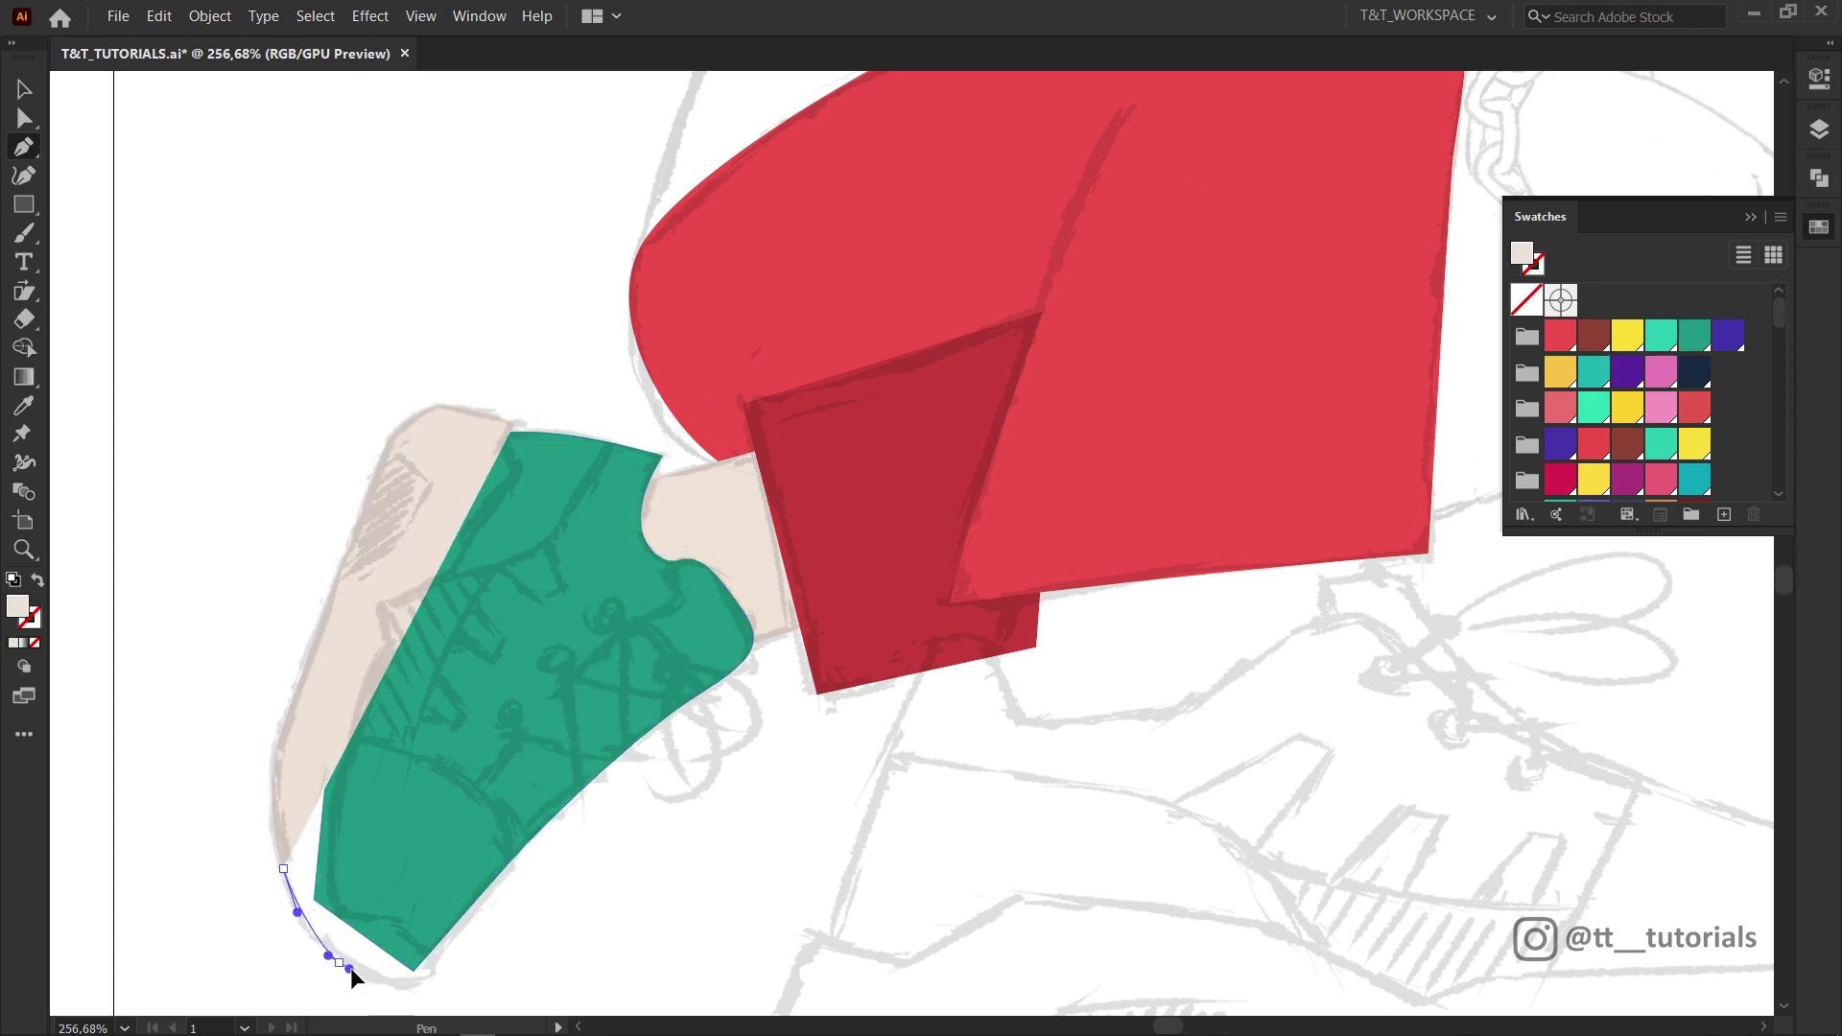
drag(417, 978, 437, 971)
click(423, 947)
click(372, 915)
click(328, 857)
click(376, 675)
click(394, 644)
click(380, 606)
click(451, 575)
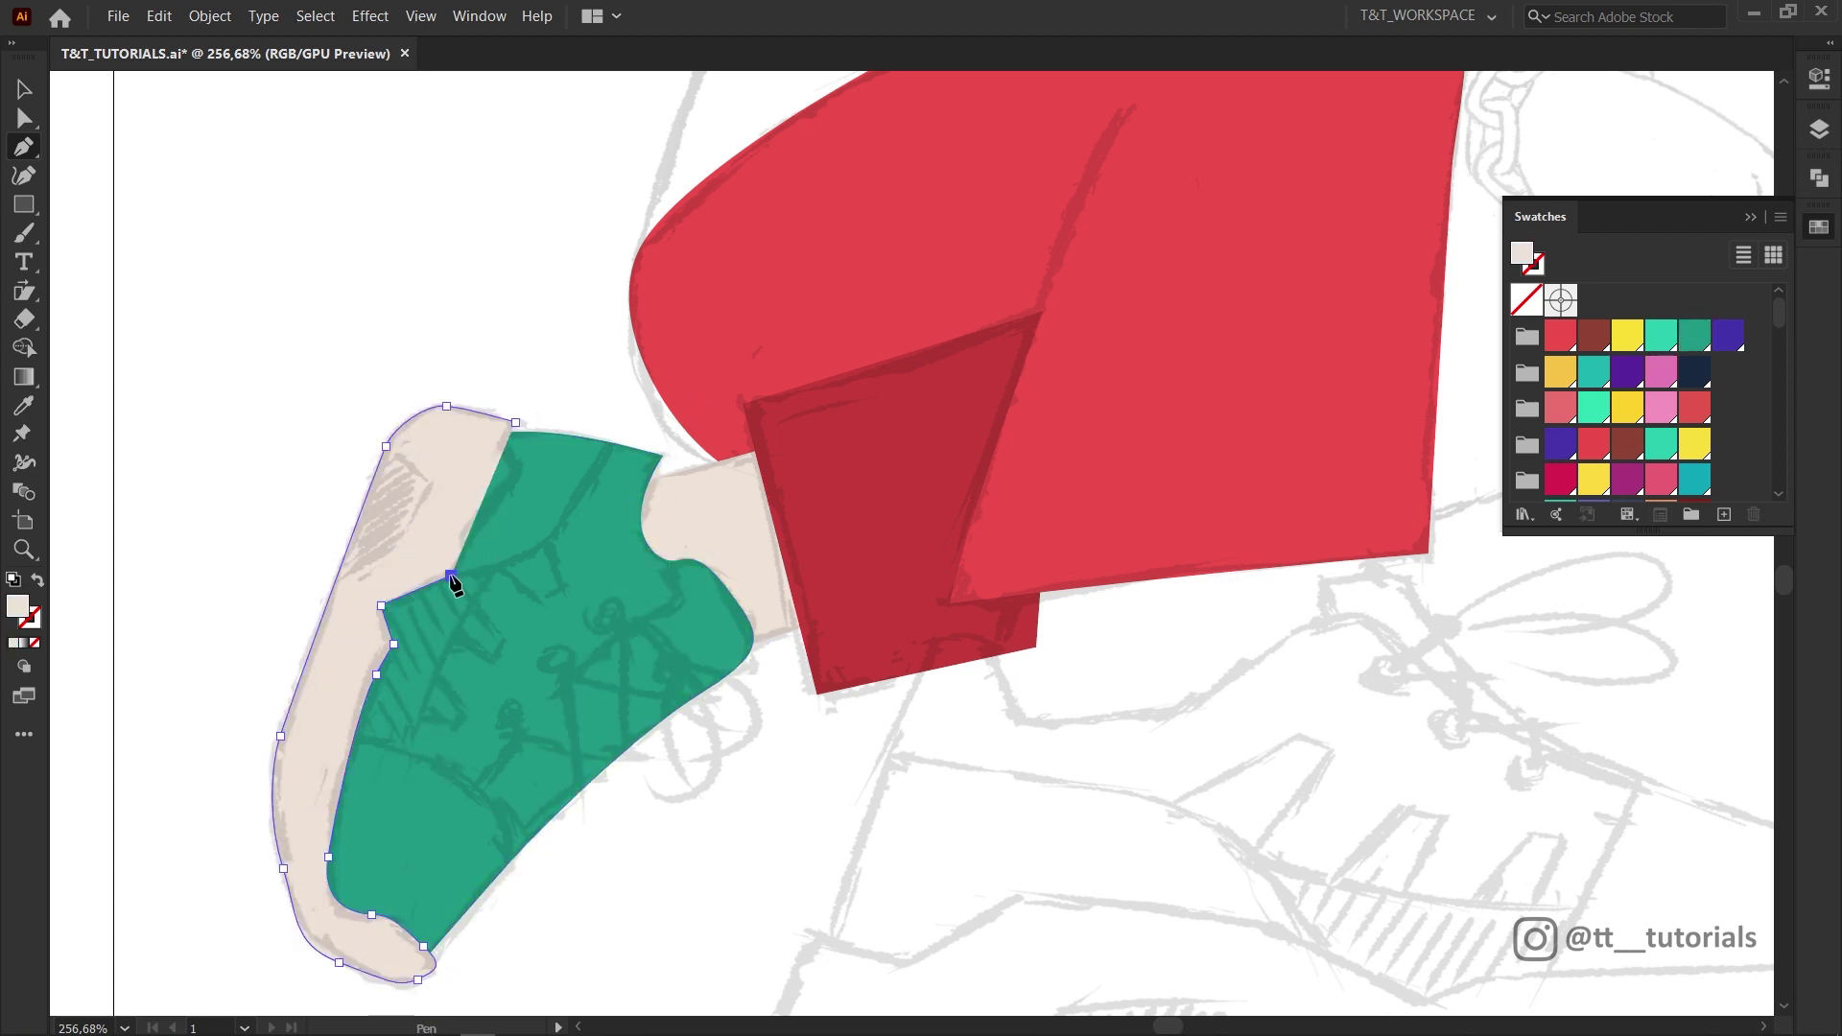
click(519, 468)
click(501, 445)
click(515, 422)
key(ctrl+shift+a)
- Draw the rear shoe's heel panel as a closed purple shape extending past the green upper's edge
click(1728, 335)
drag(496, 566, 451, 576)
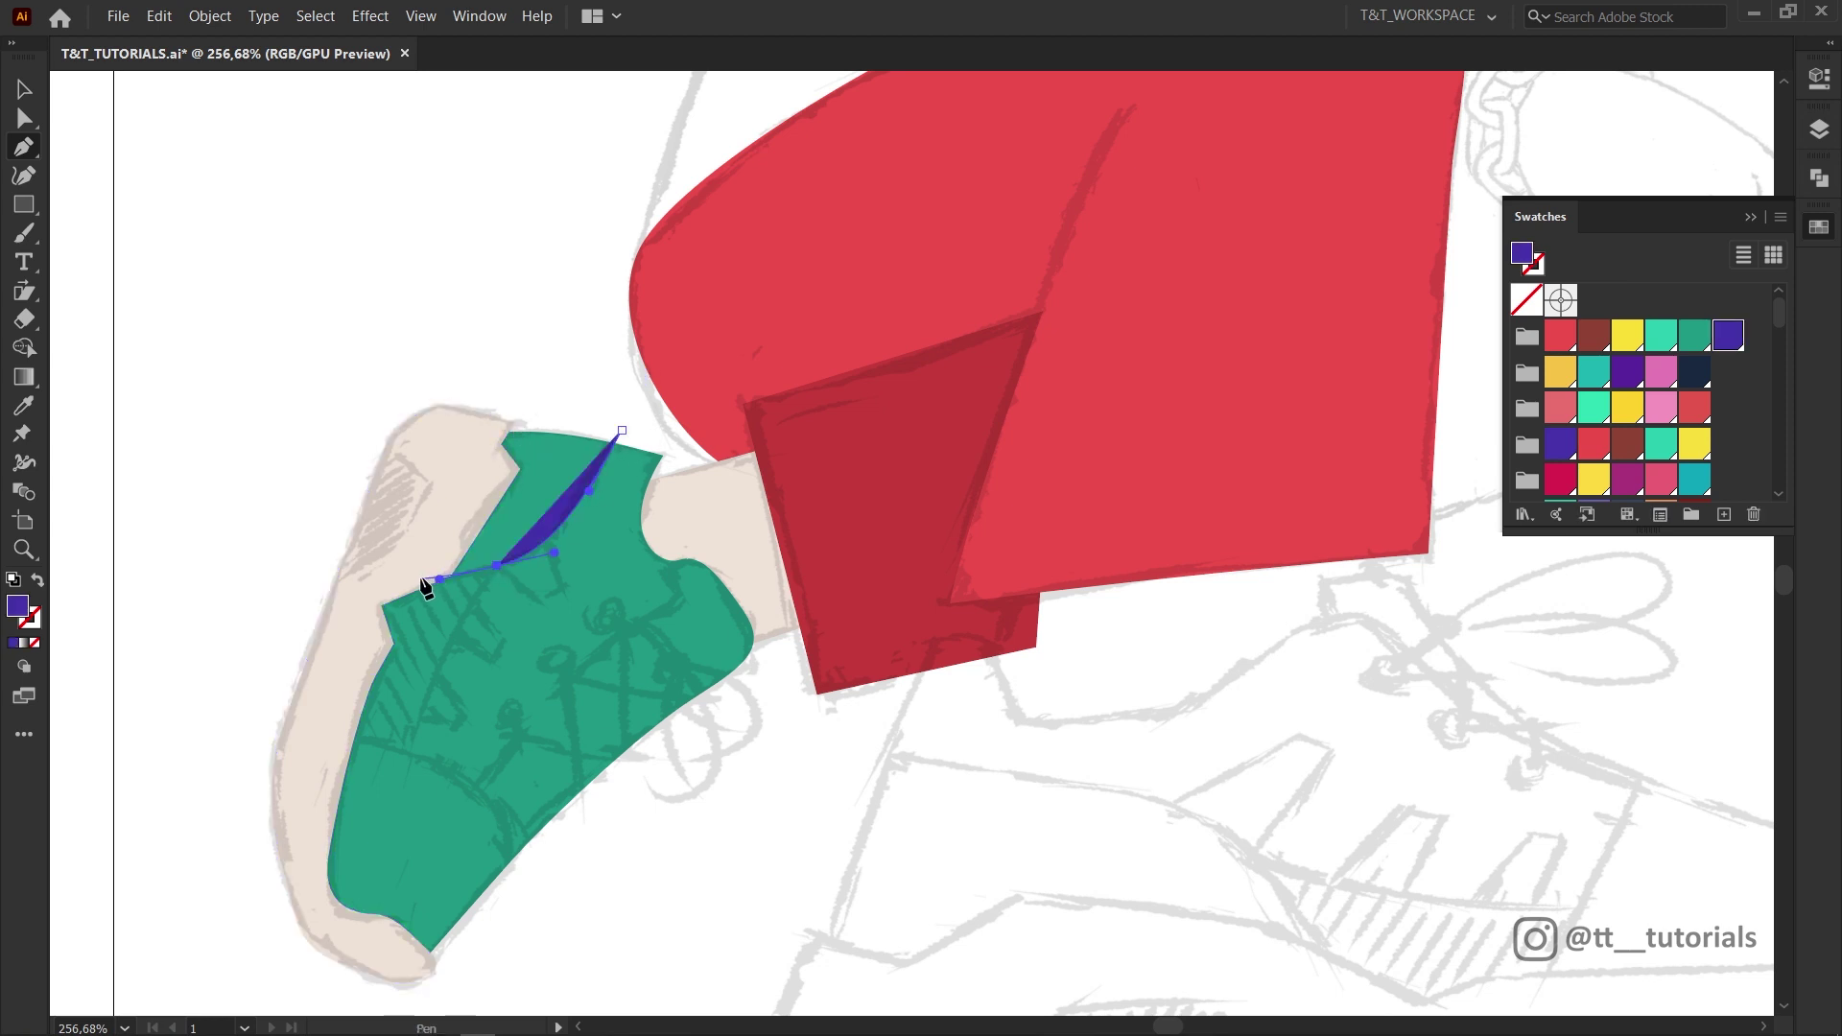
click(421, 578)
click(506, 401)
click(621, 429)
- Trim the purple heel panel to the green upper's outline with Shape Builder and send it behind the sole
key(v)
shift+click(625, 467)
key(shift+m)
alt+click(554, 422)
key(v)
click(550, 437)
key(ctrl+[)
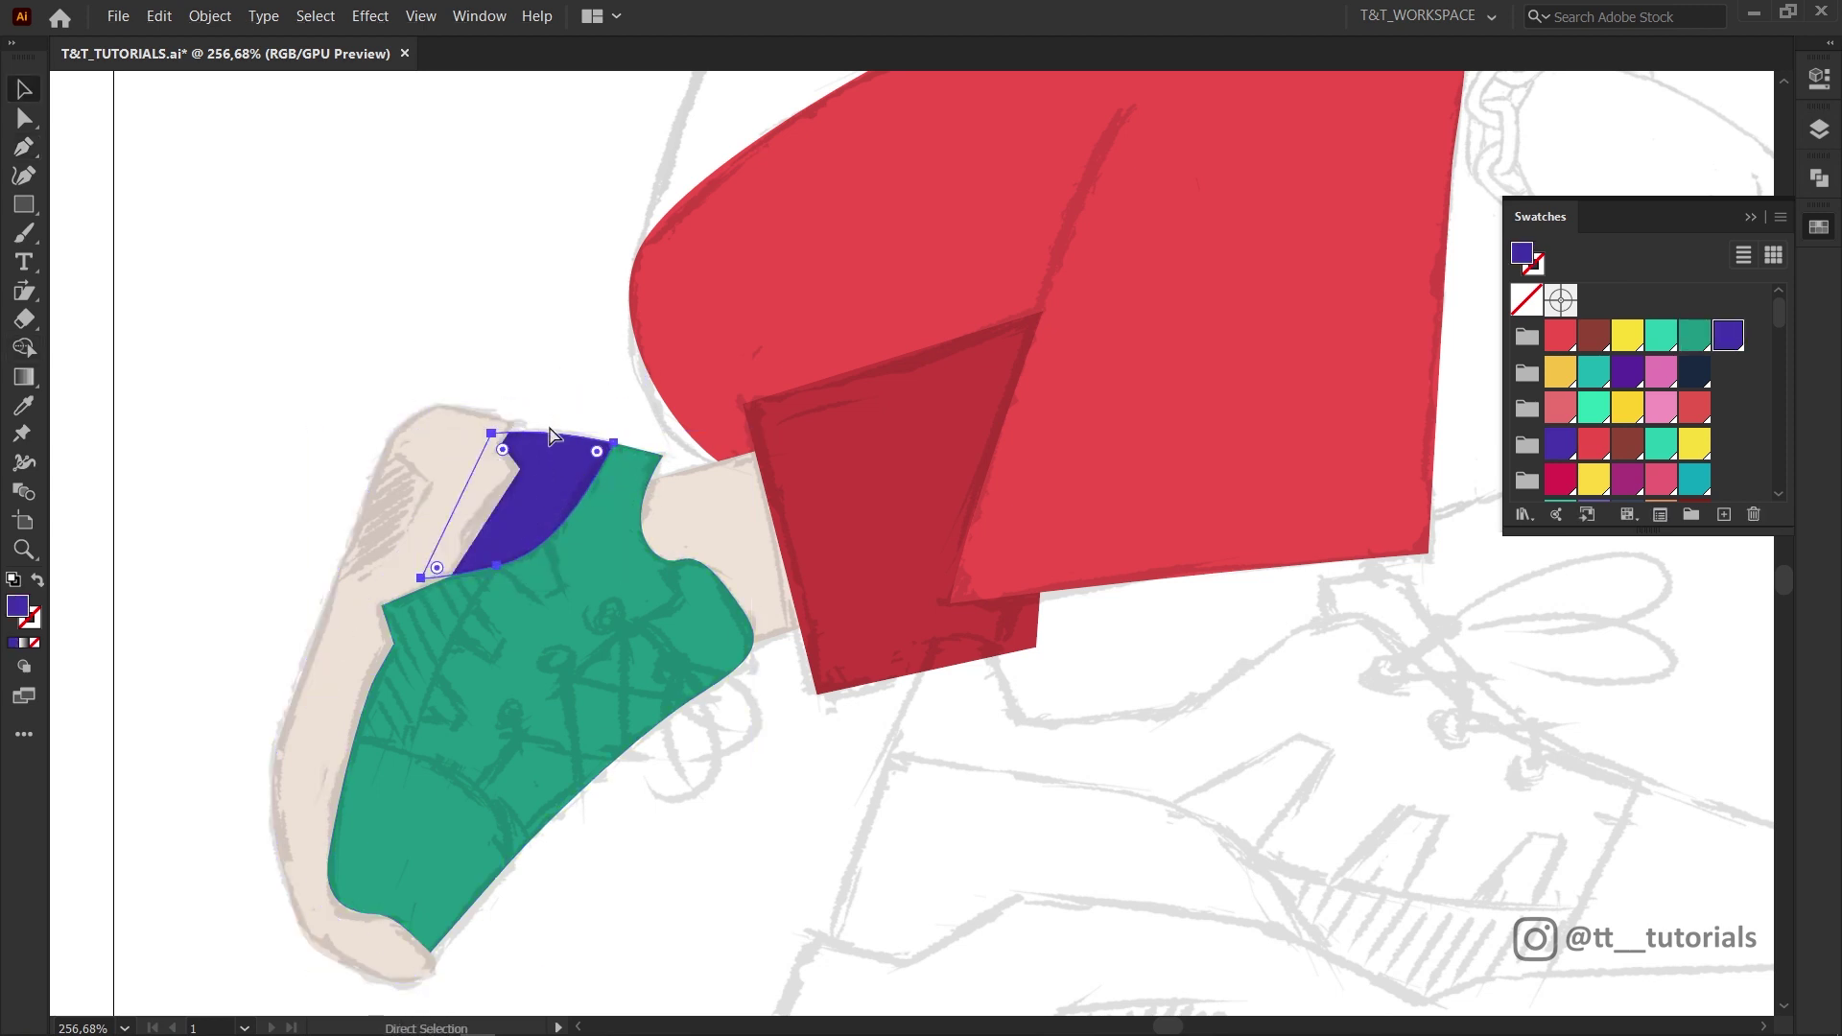
click(558, 353)
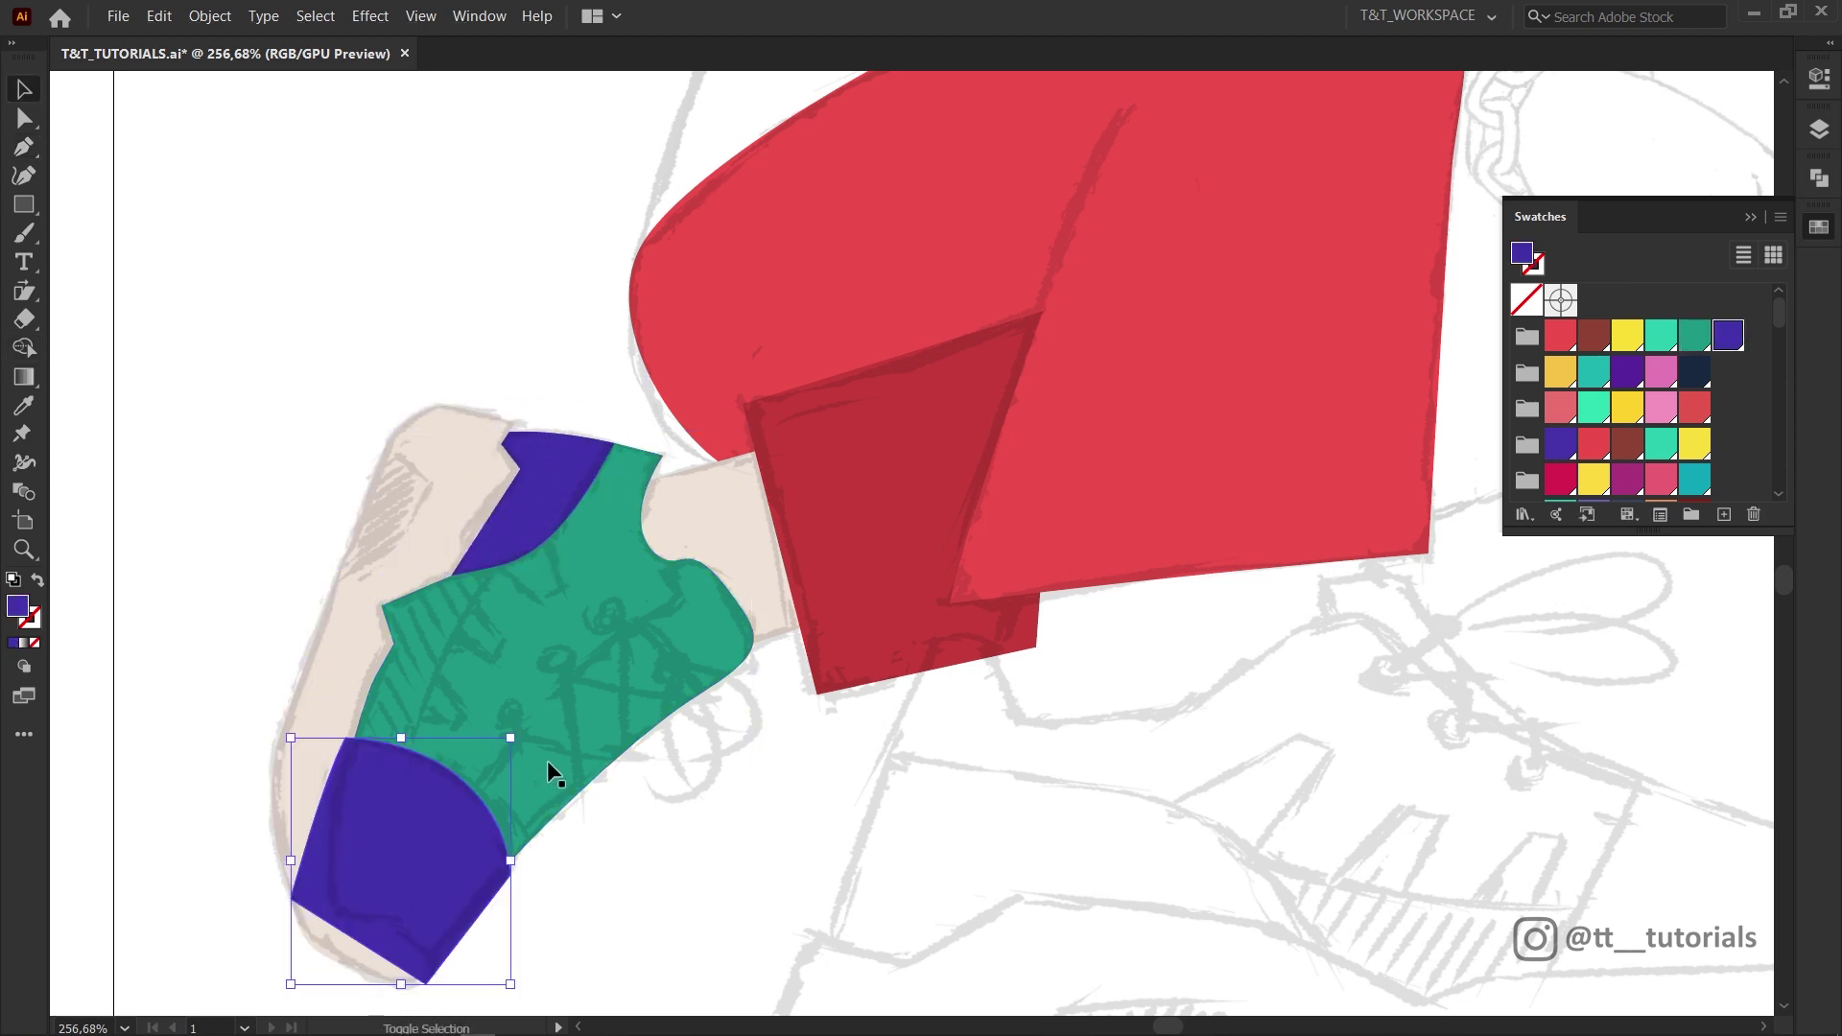
- Trim the rear shoe's purple toe cap to the green upper's outline with Shape Builder and select the toe cap
shift+click(544, 764)
key(shift+m)
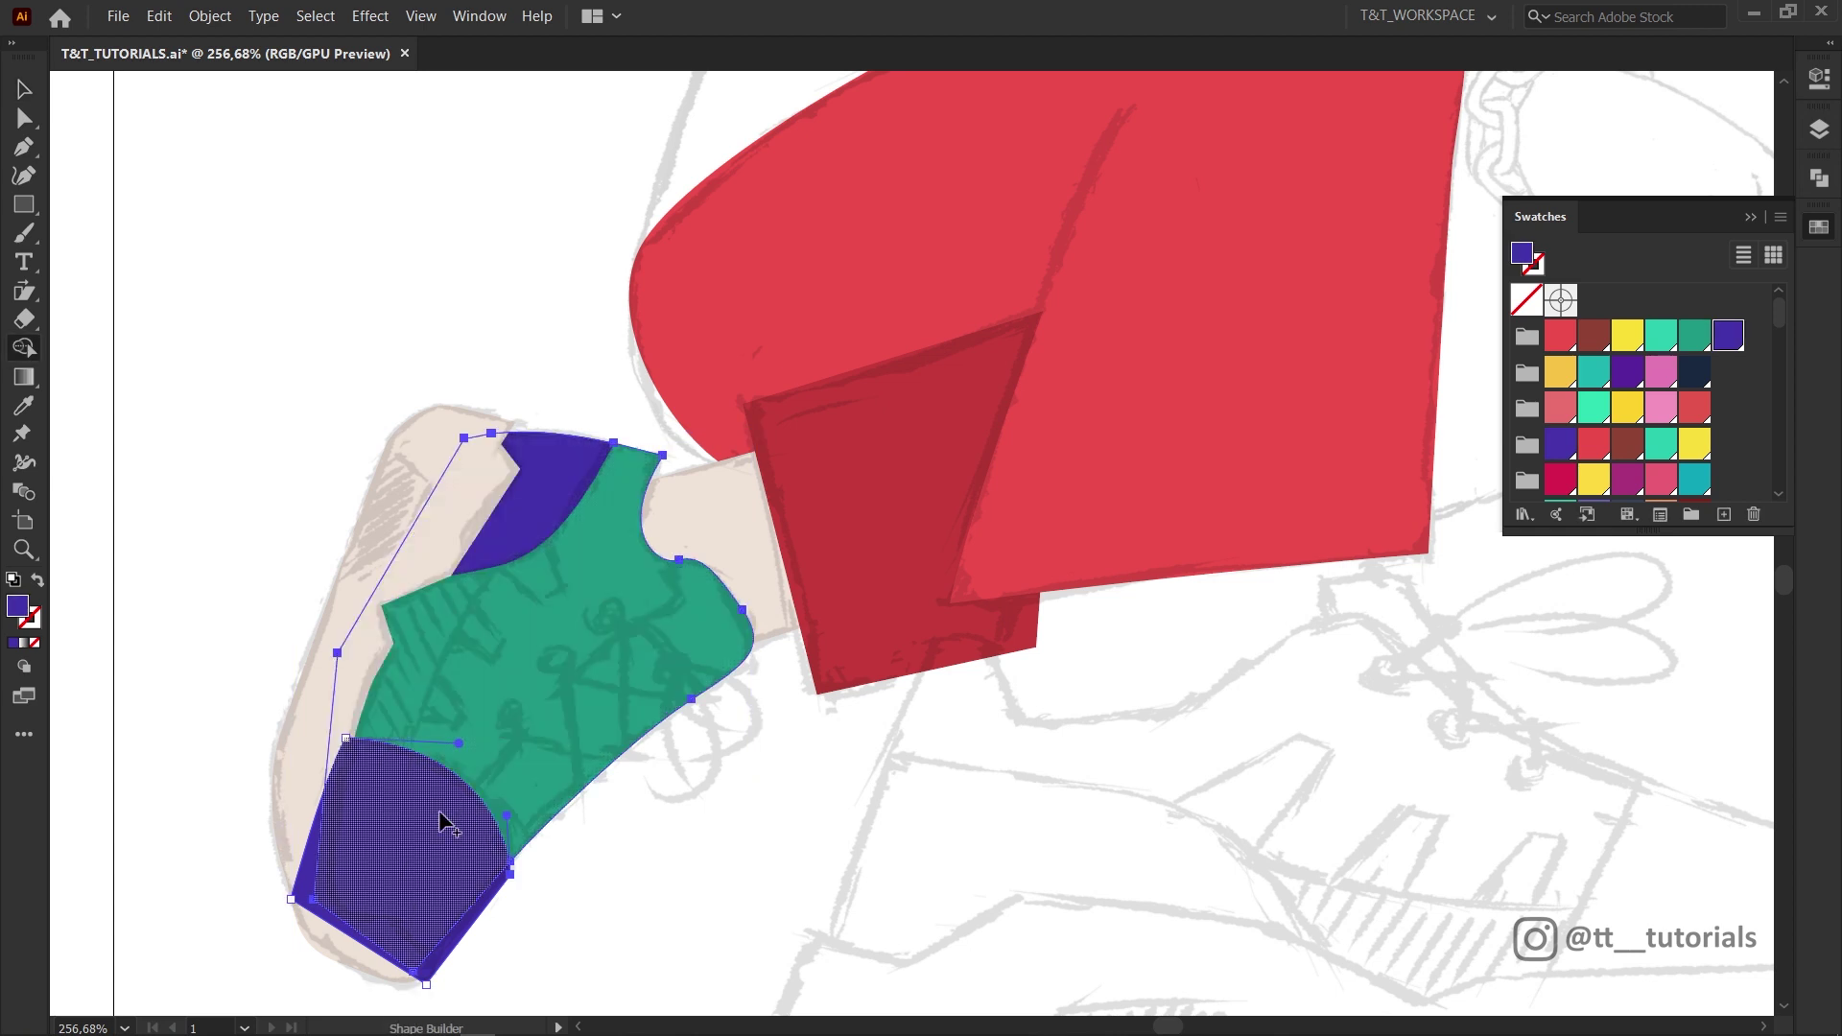
alt+click(303, 878)
key(v)
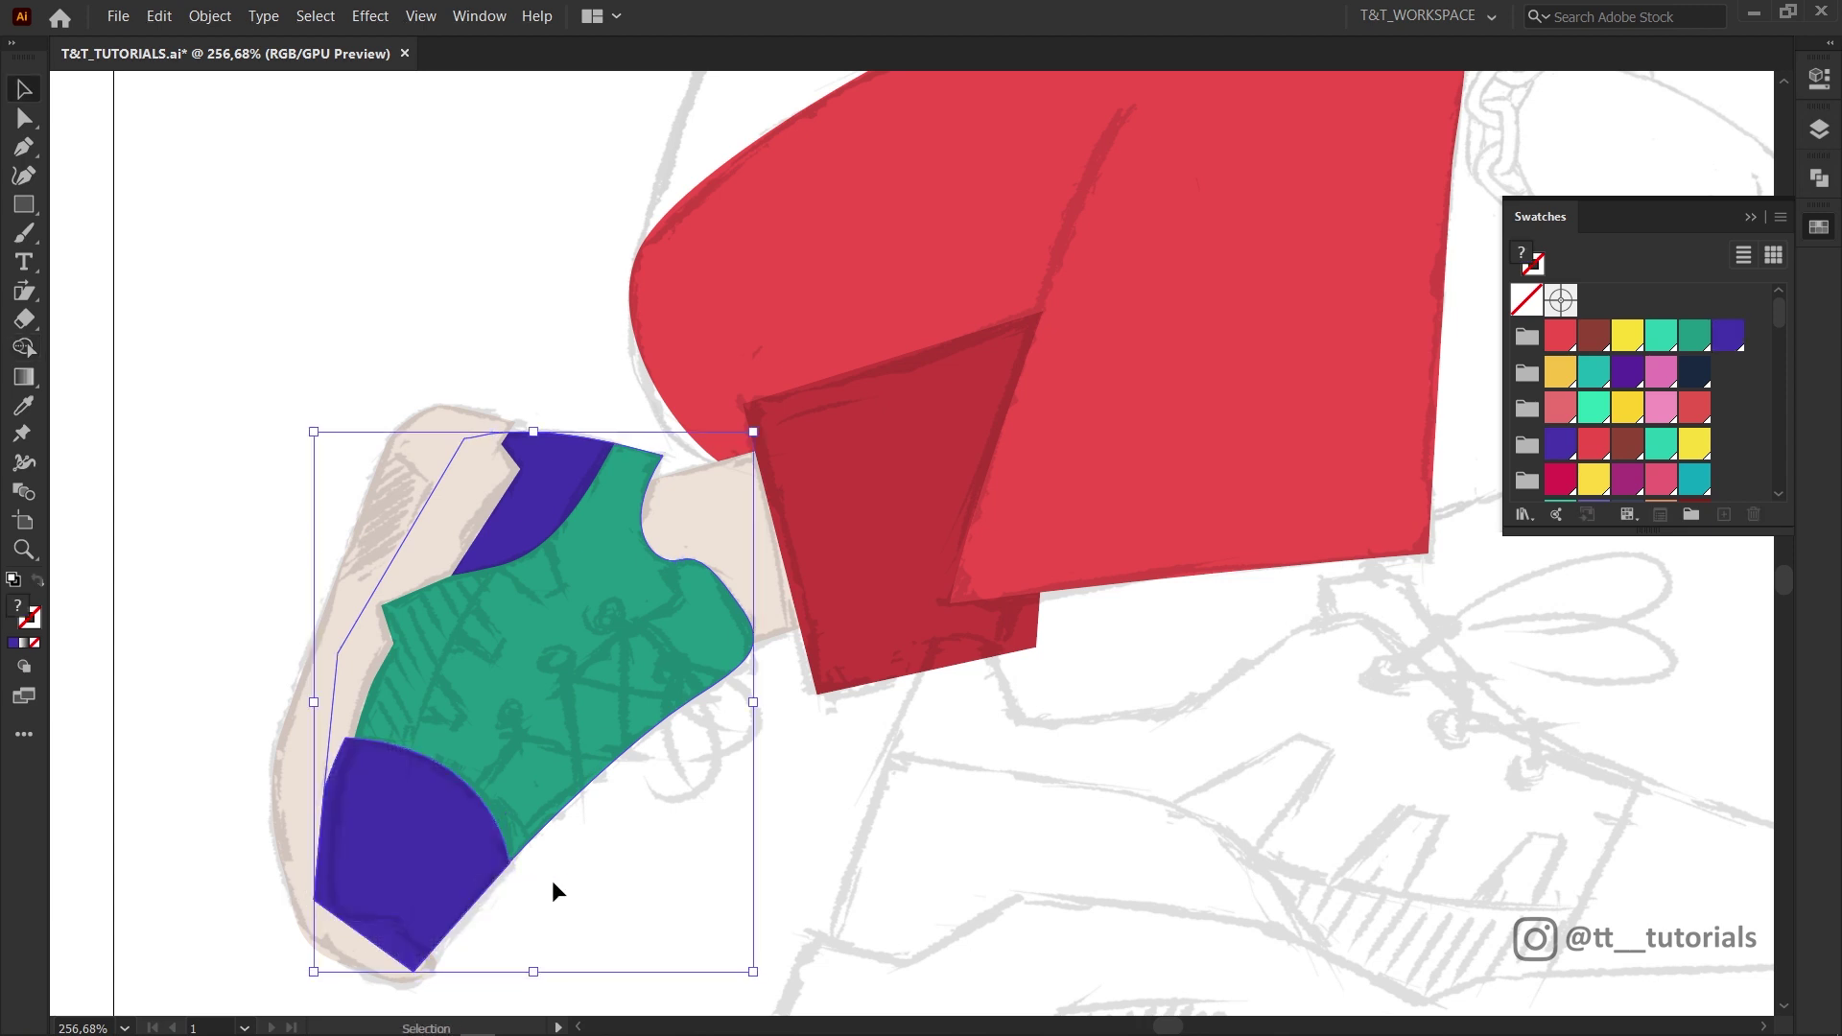
click(552, 889)
click(433, 854)
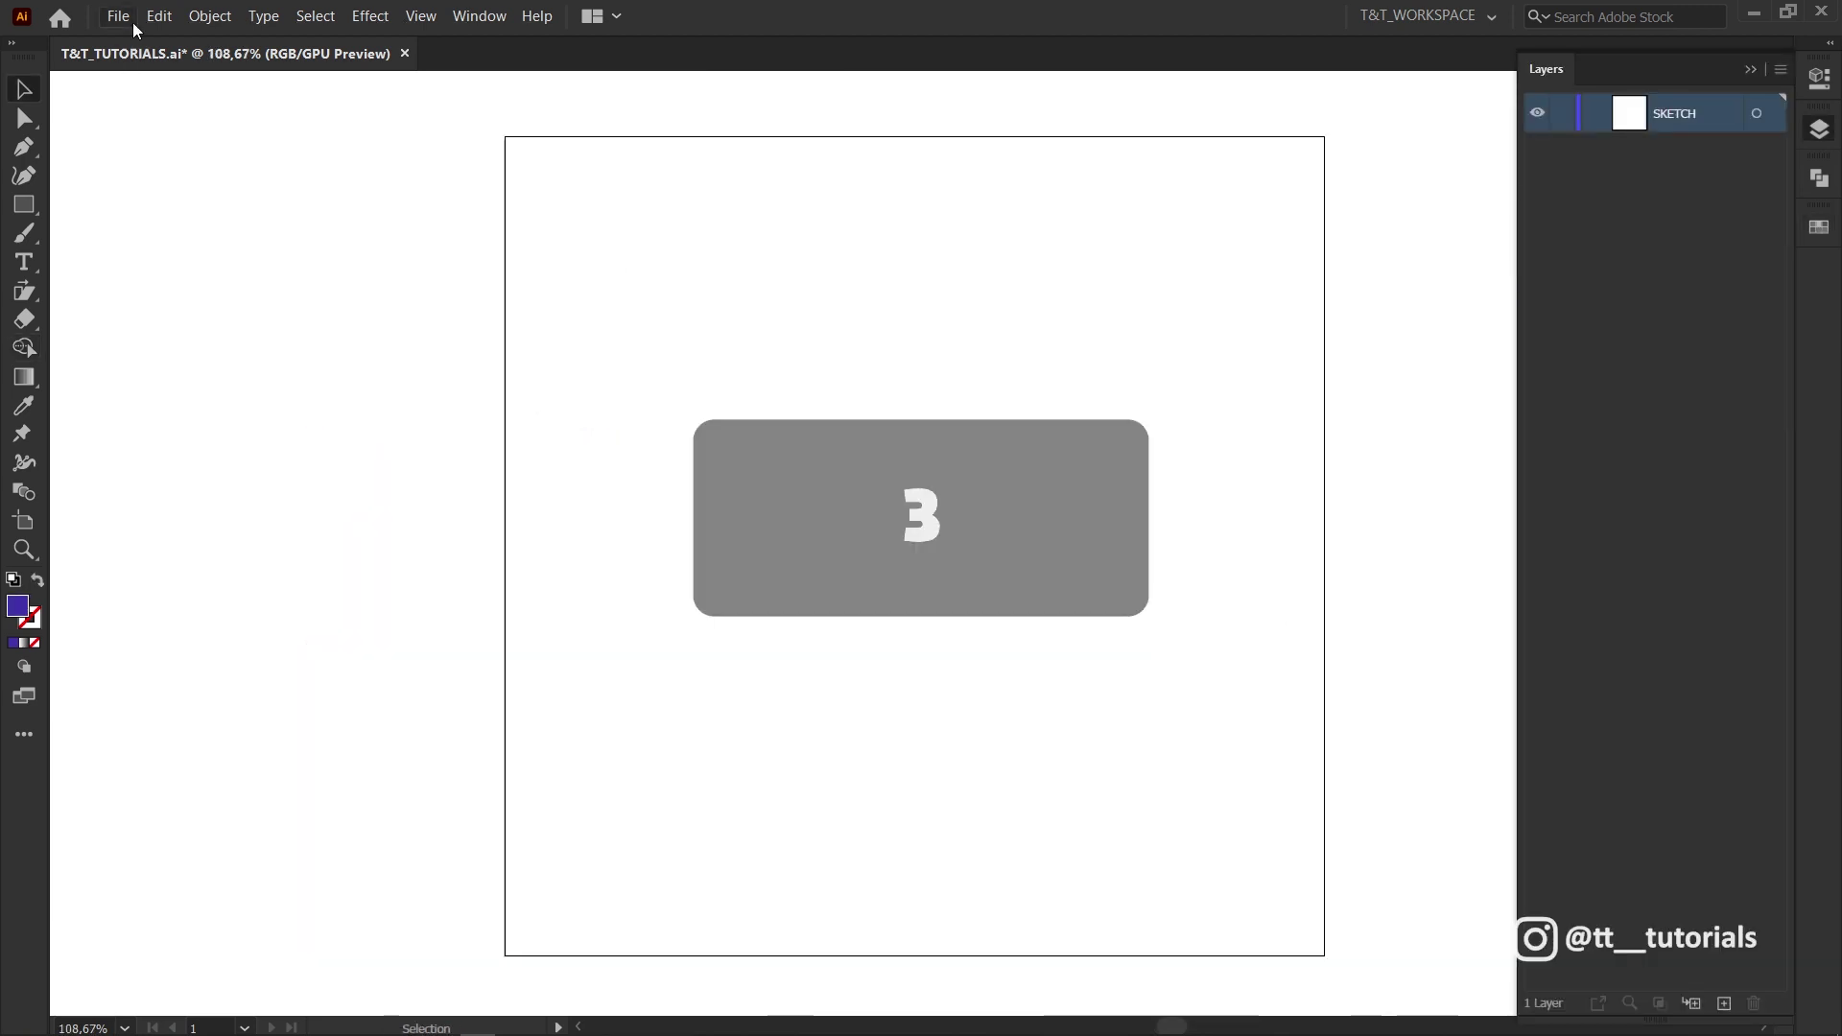
- Place the sketch image on the empty SKETCH layer and position it over the artboard
click(131, 17)
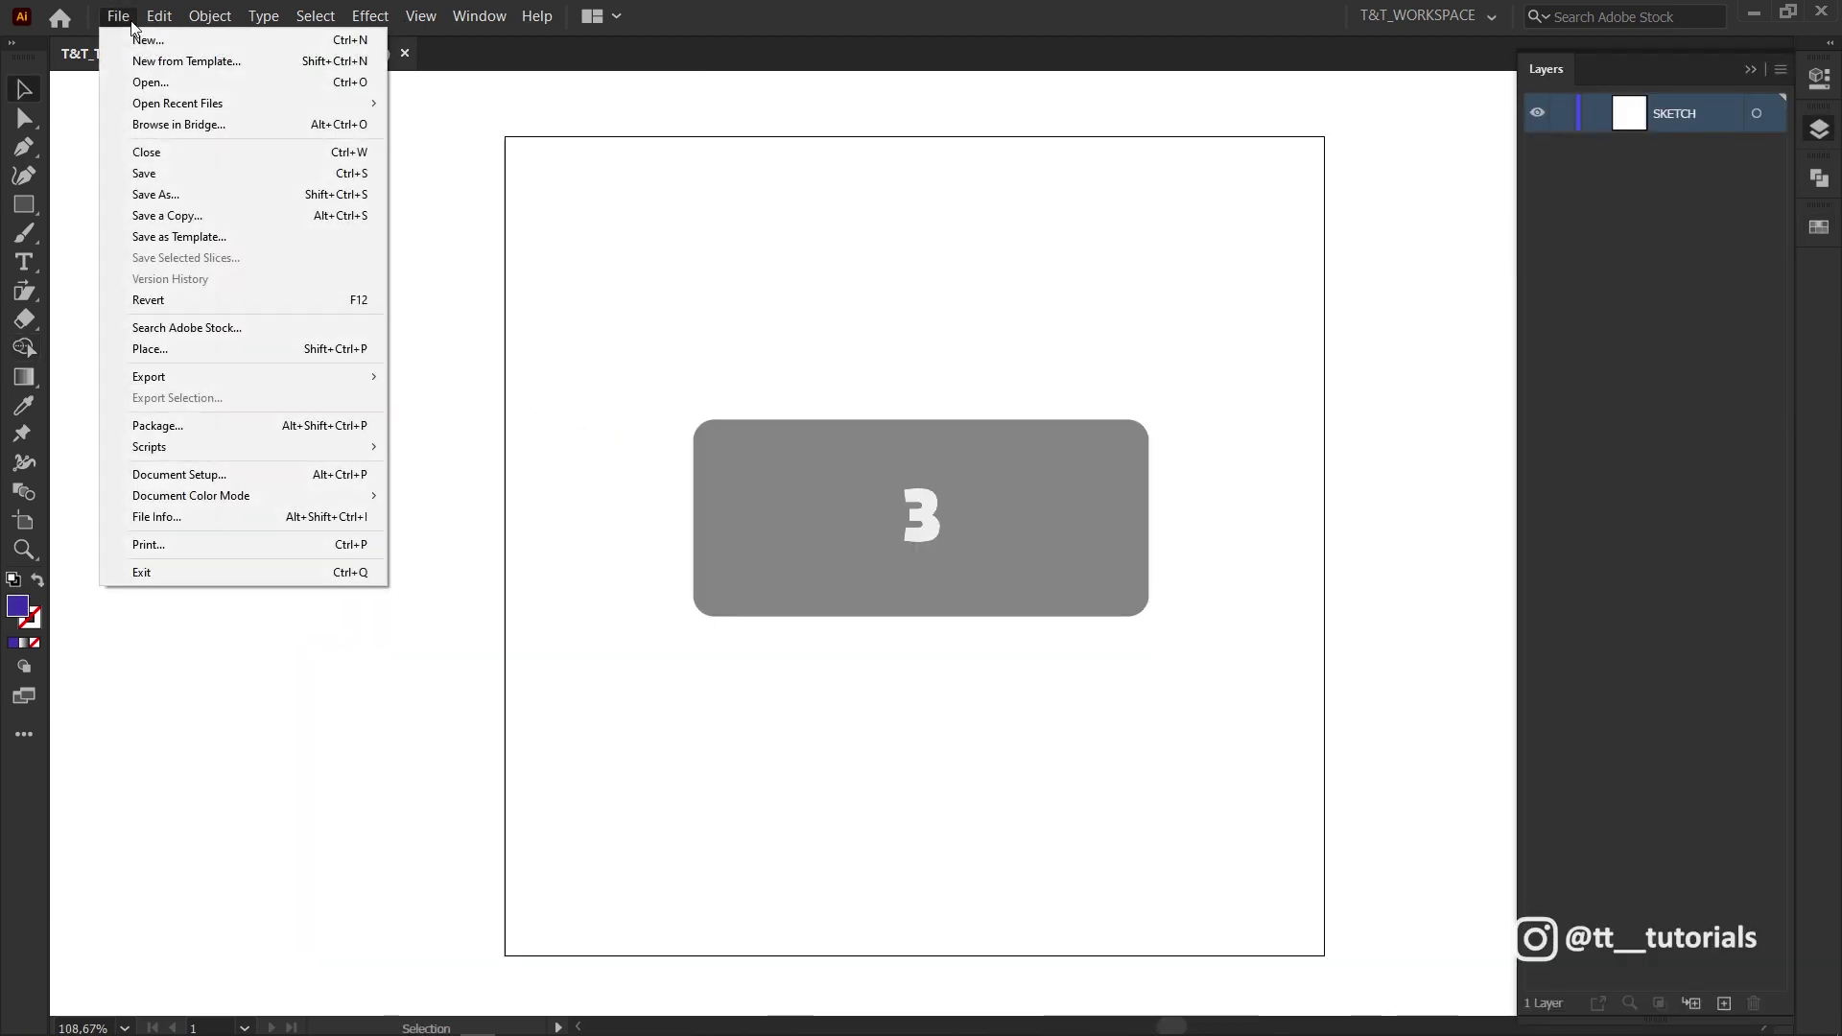
click(190, 348)
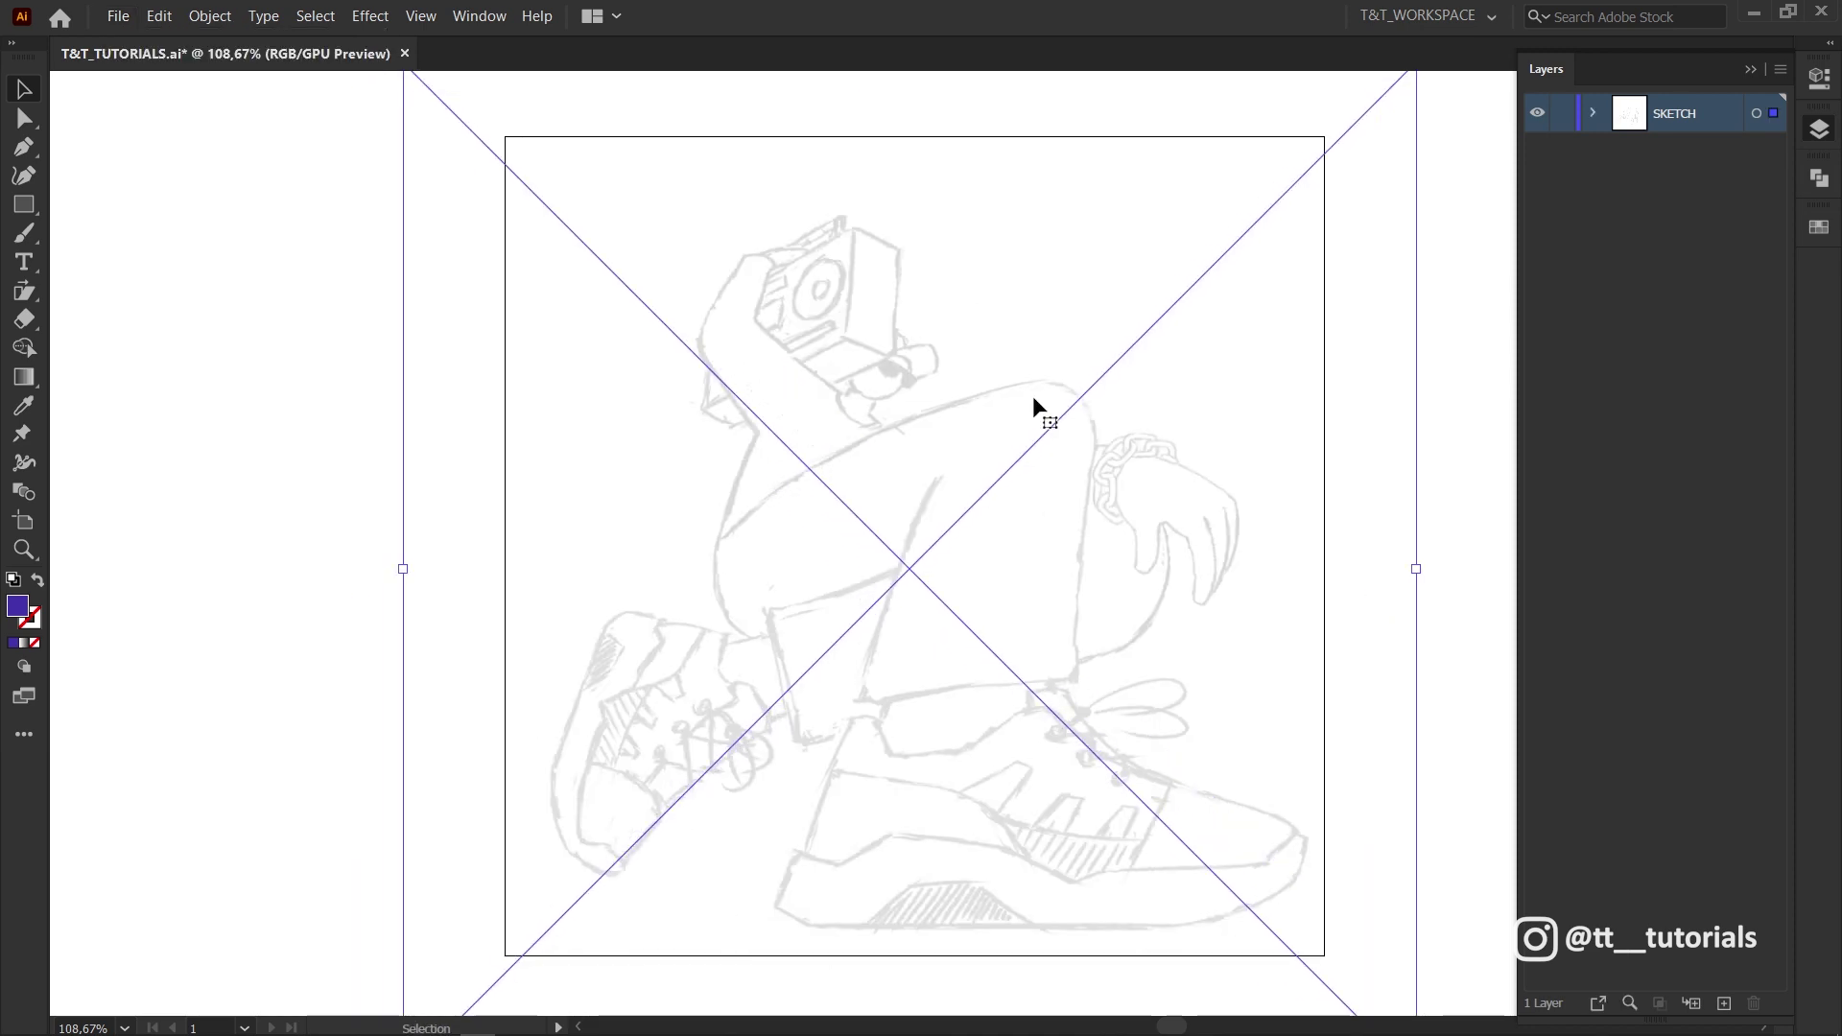
drag(1055, 427, 1050, 425)
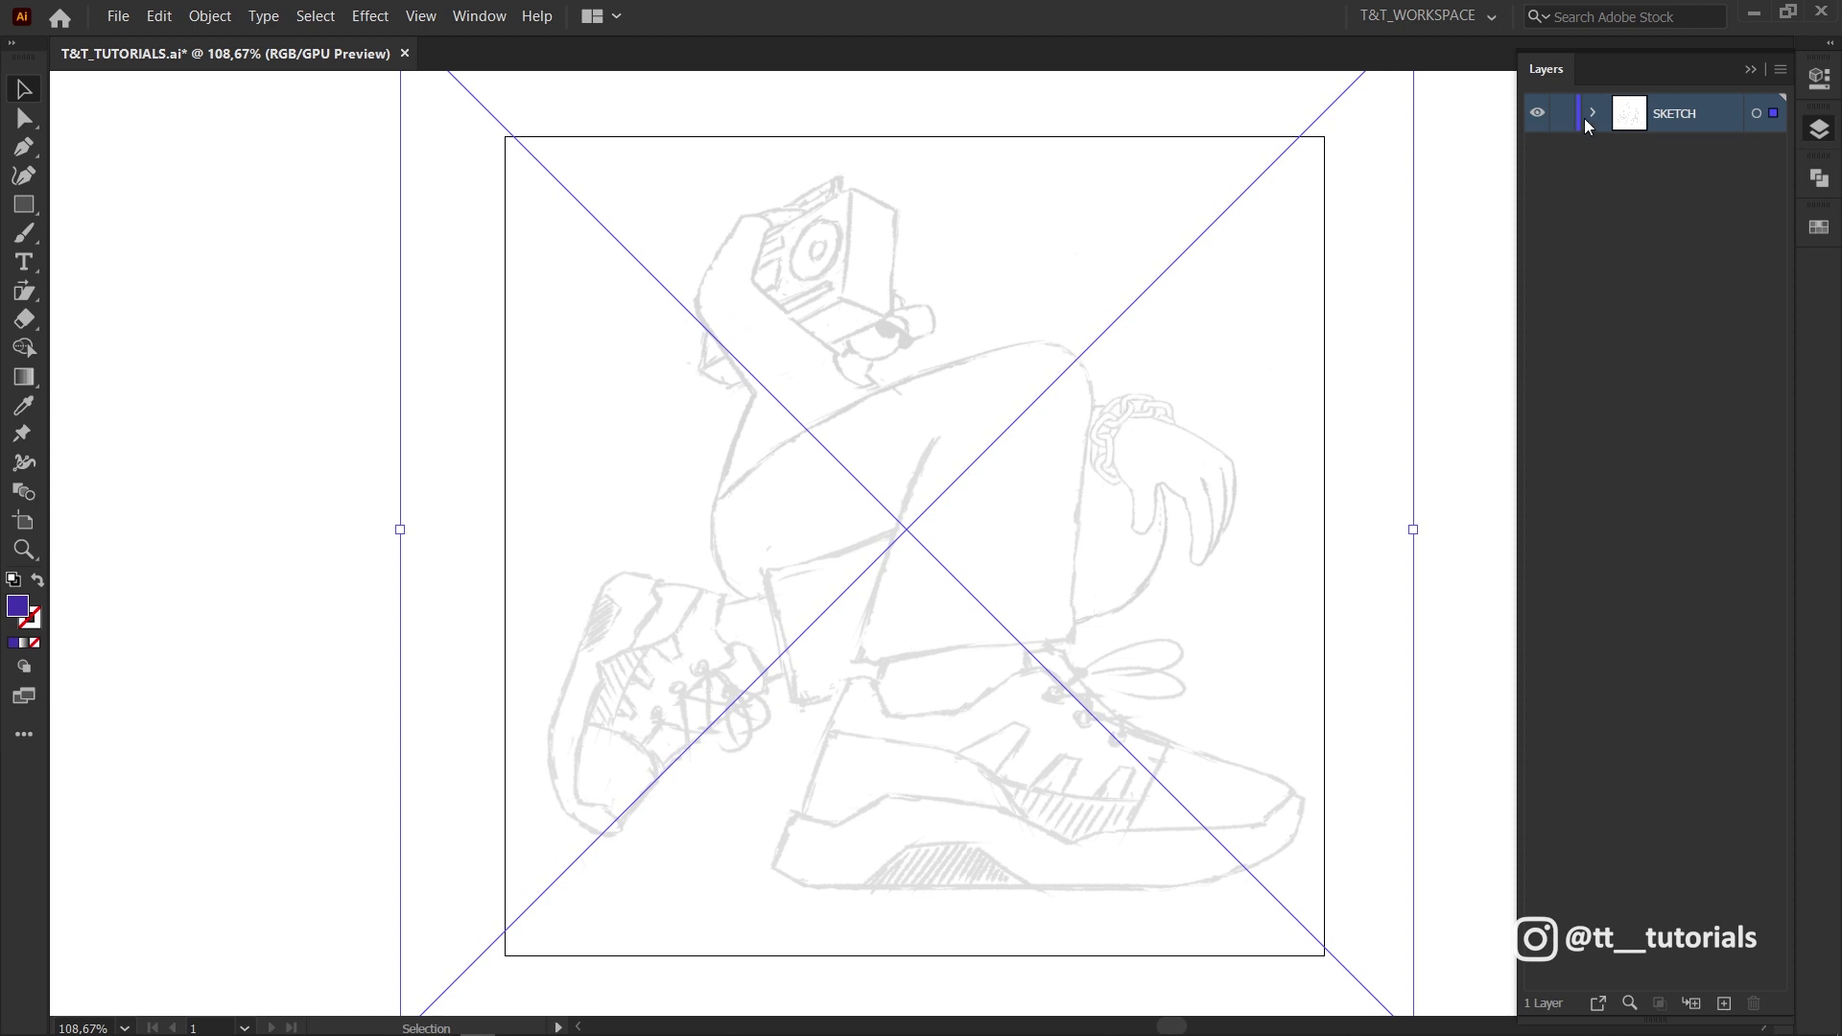
- Set the placed sketch's blending mode to Multiply
click(1820, 130)
click(1822, 78)
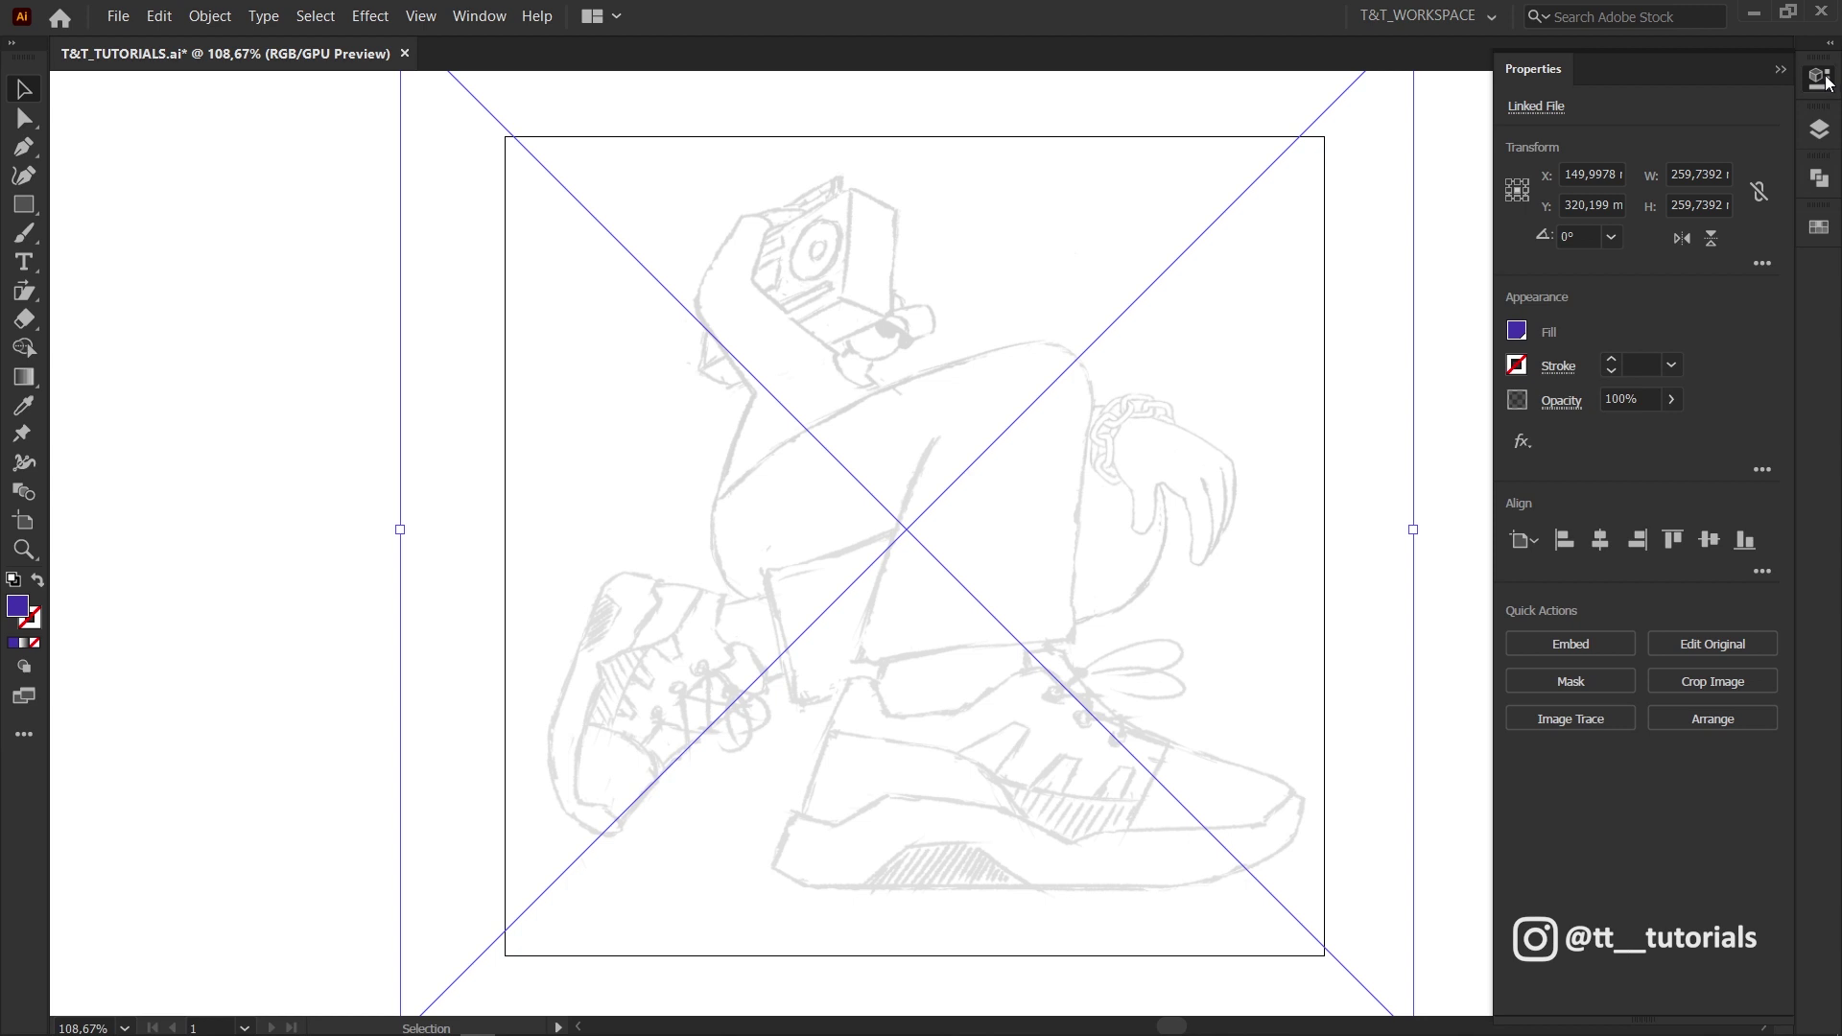
click(1562, 400)
click(1414, 444)
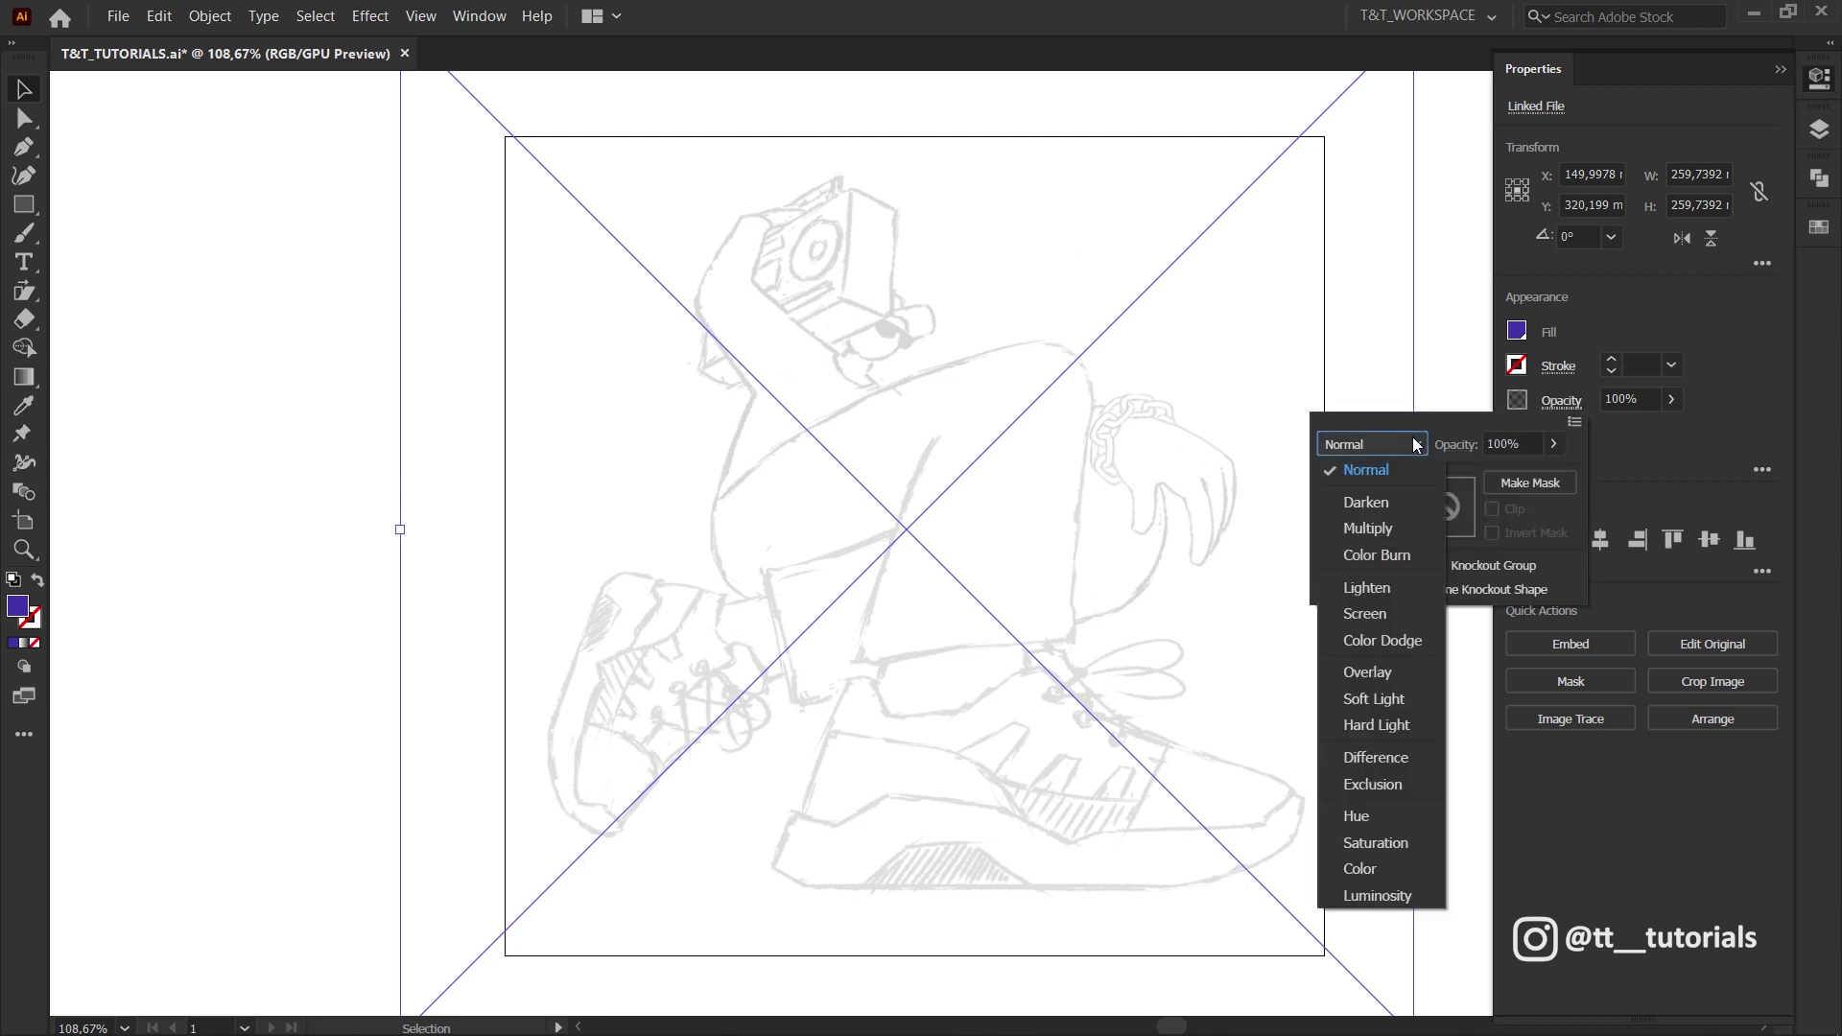
click(1401, 527)
- Lock the SKETCH layer and add a new layer
key(F7)
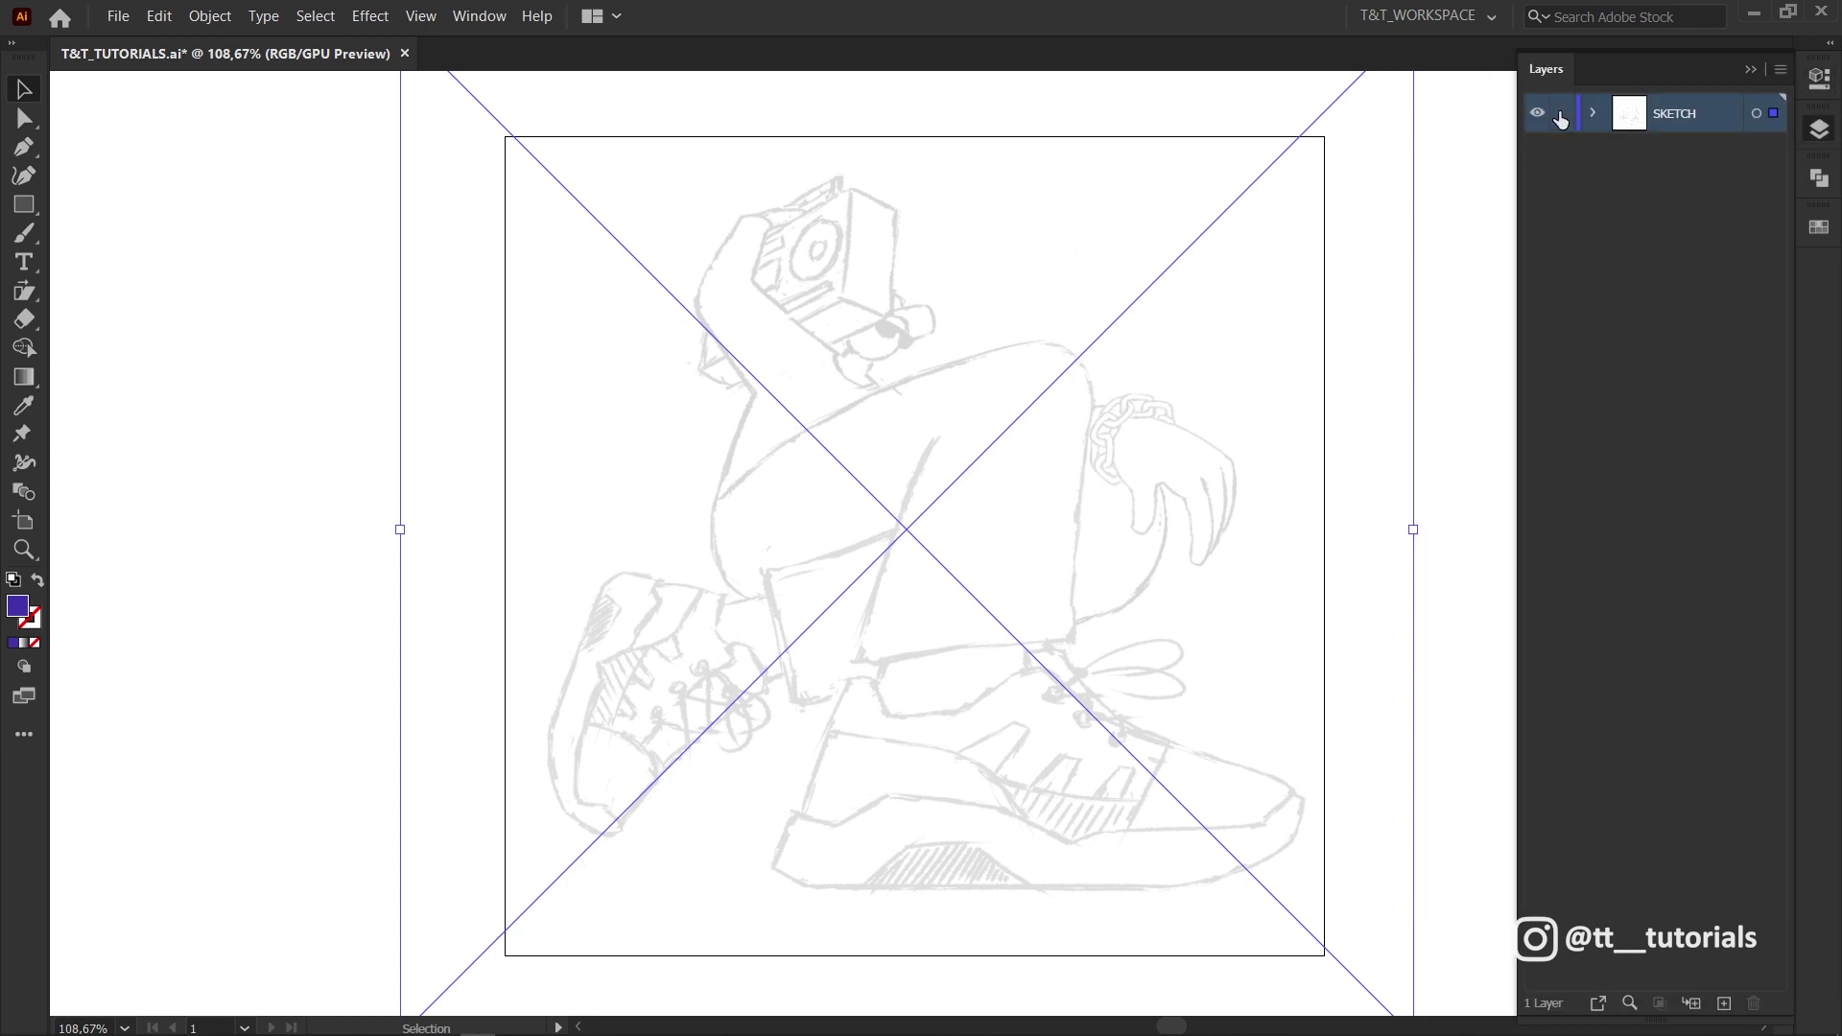
click(1560, 114)
click(1723, 1003)
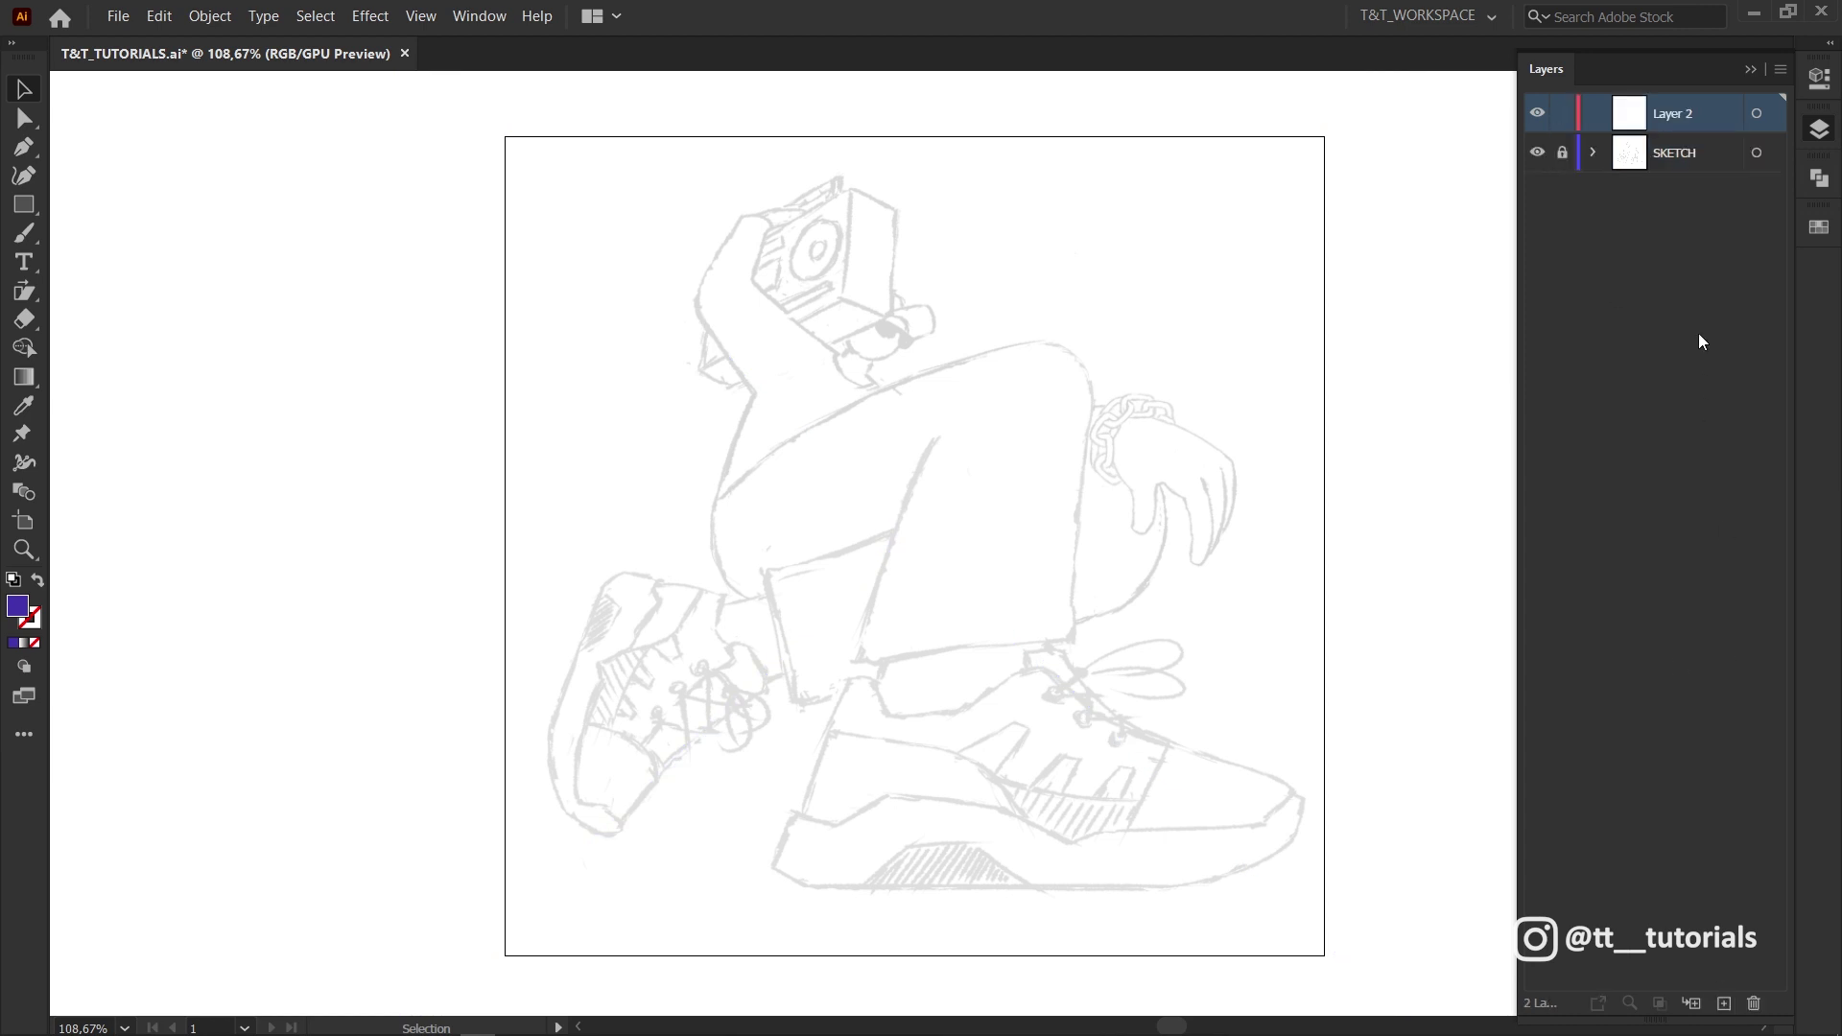
- Move the new layer beneath SKETCH, name it BLOB BRUSH and activate the Blob Brush tool
drag(1671, 113, 1673, 169)
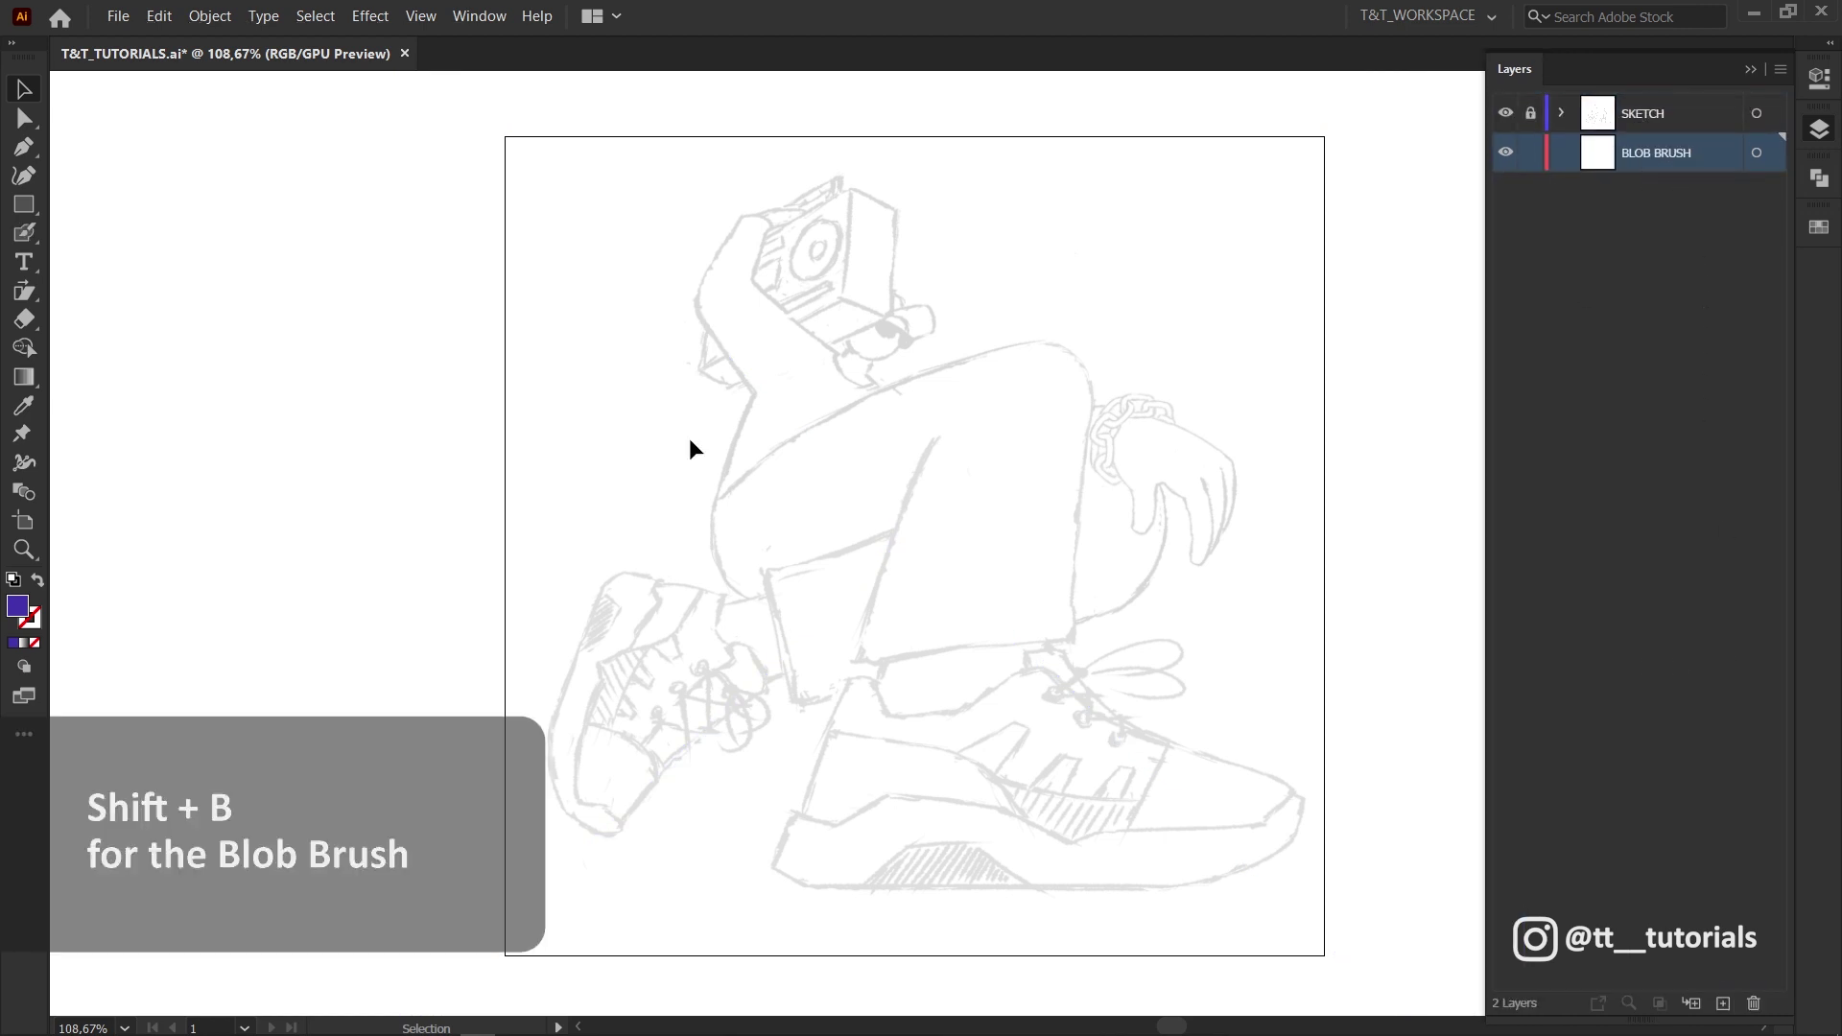
key(shift+b)
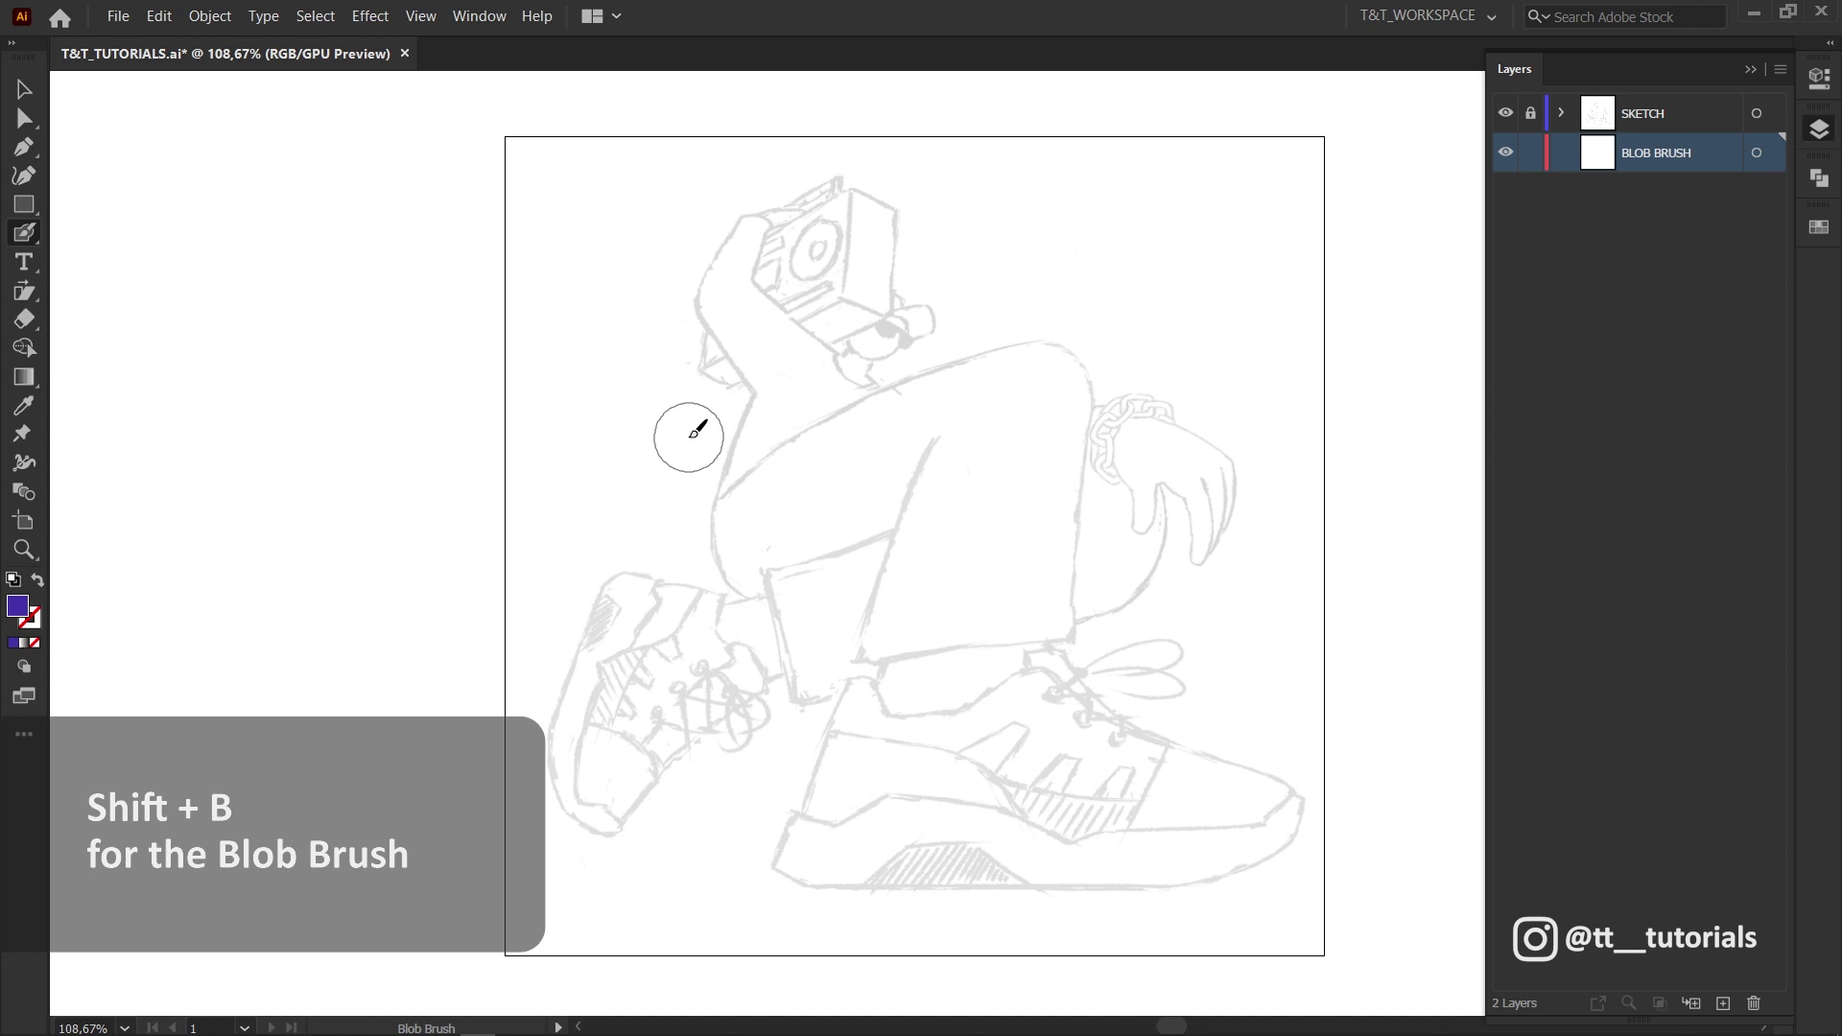
click(24, 235)
click(122, 266)
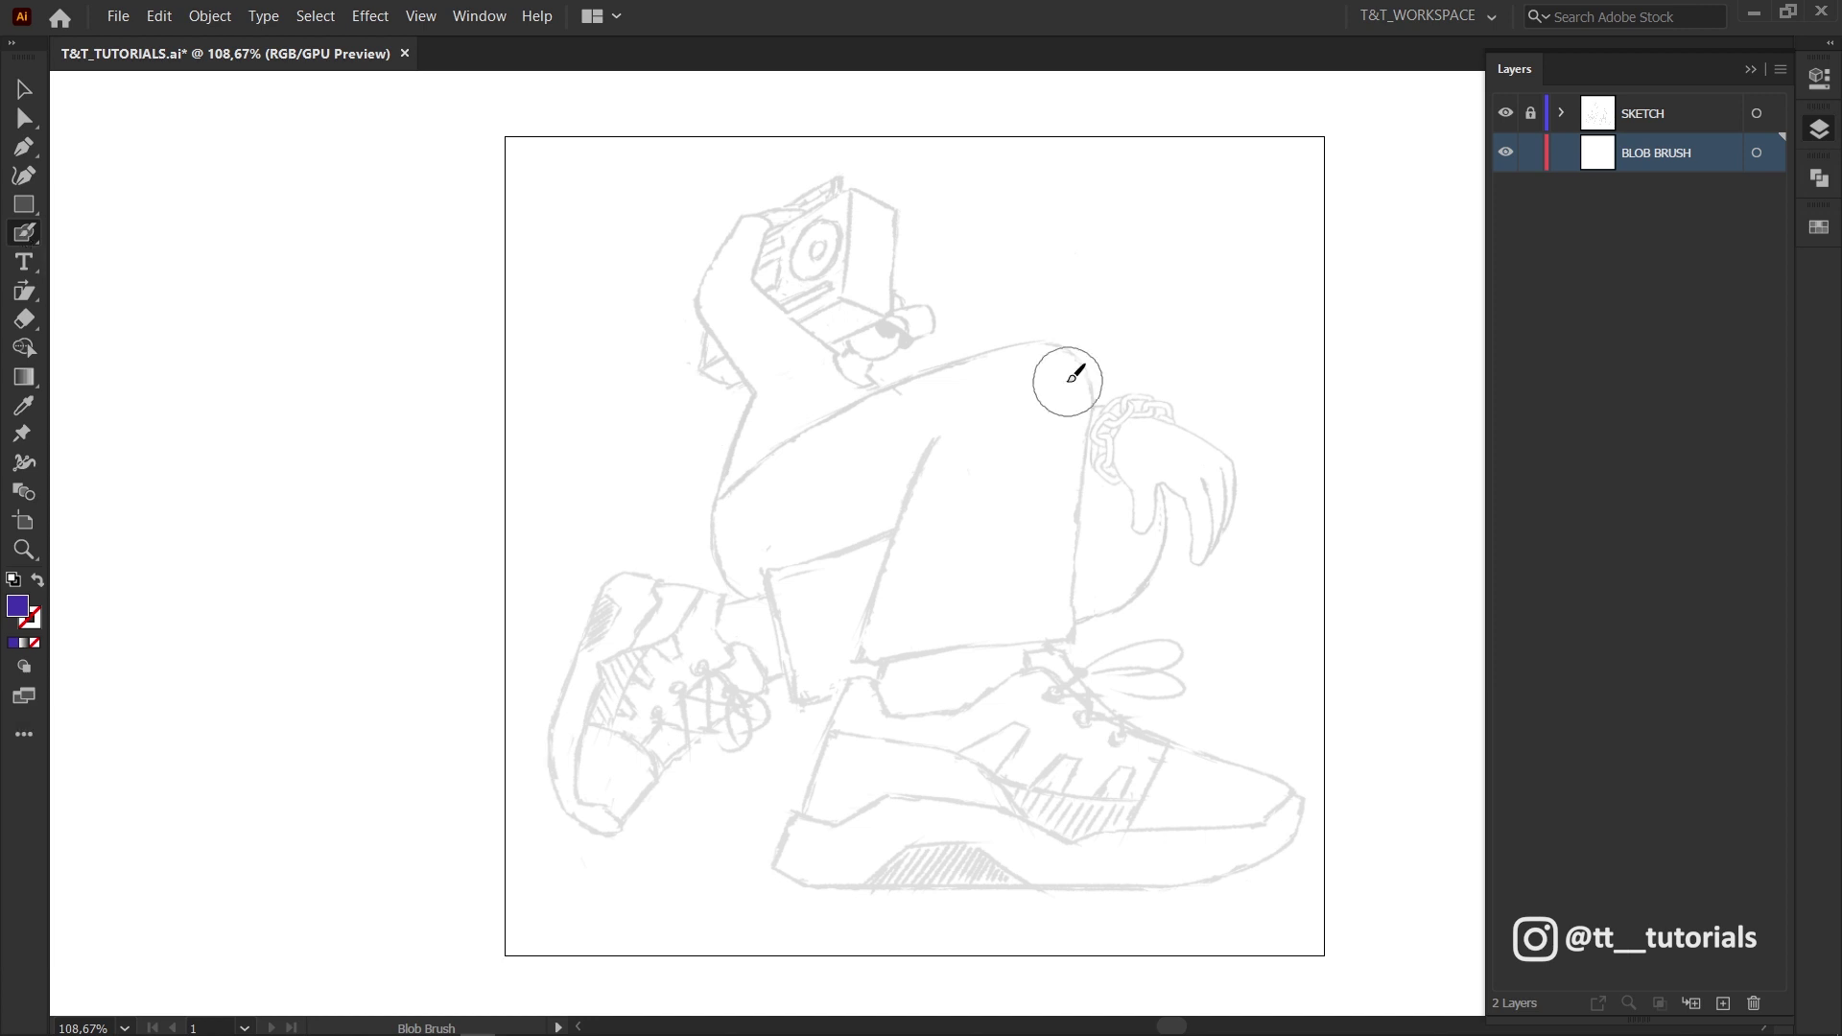
- Set the Blob Brush to Accurate fidelity, 50 pt pressure-controlled size with 36 pt variation, -34° angle and 46% roundness
key(Return)
drag(777, 626, 771, 629)
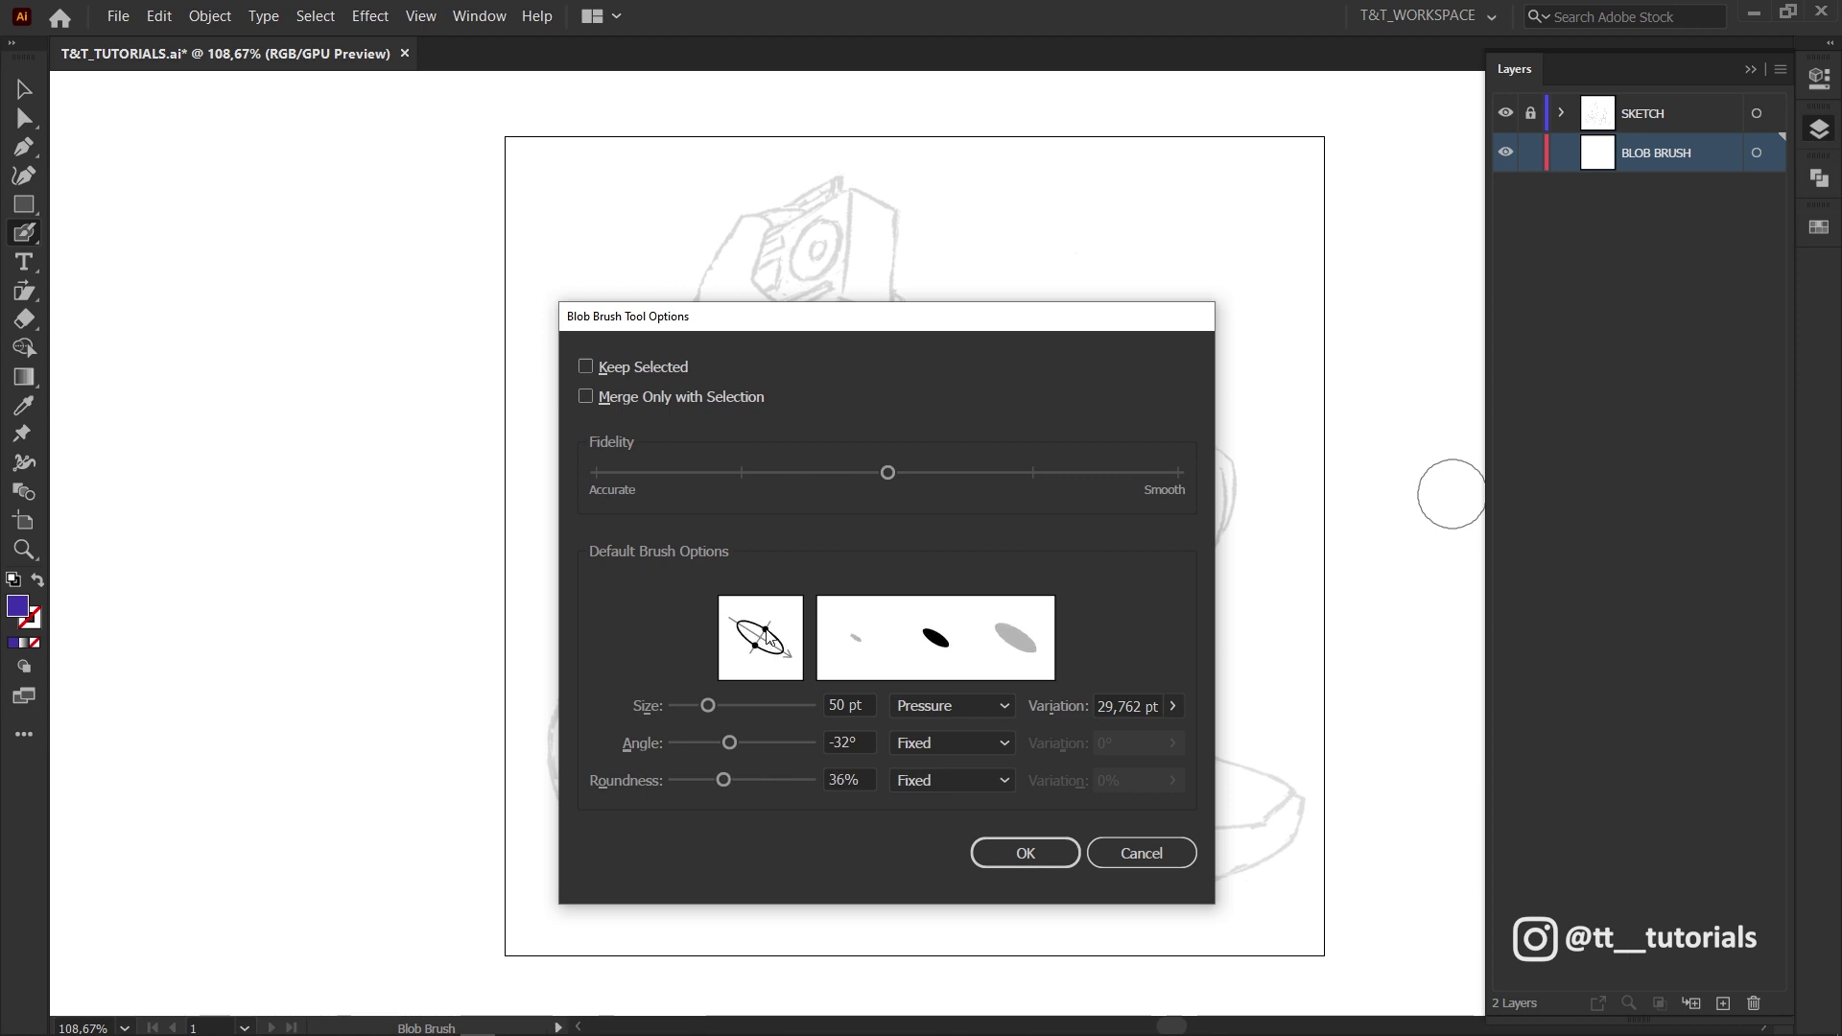
click(987, 704)
click(945, 785)
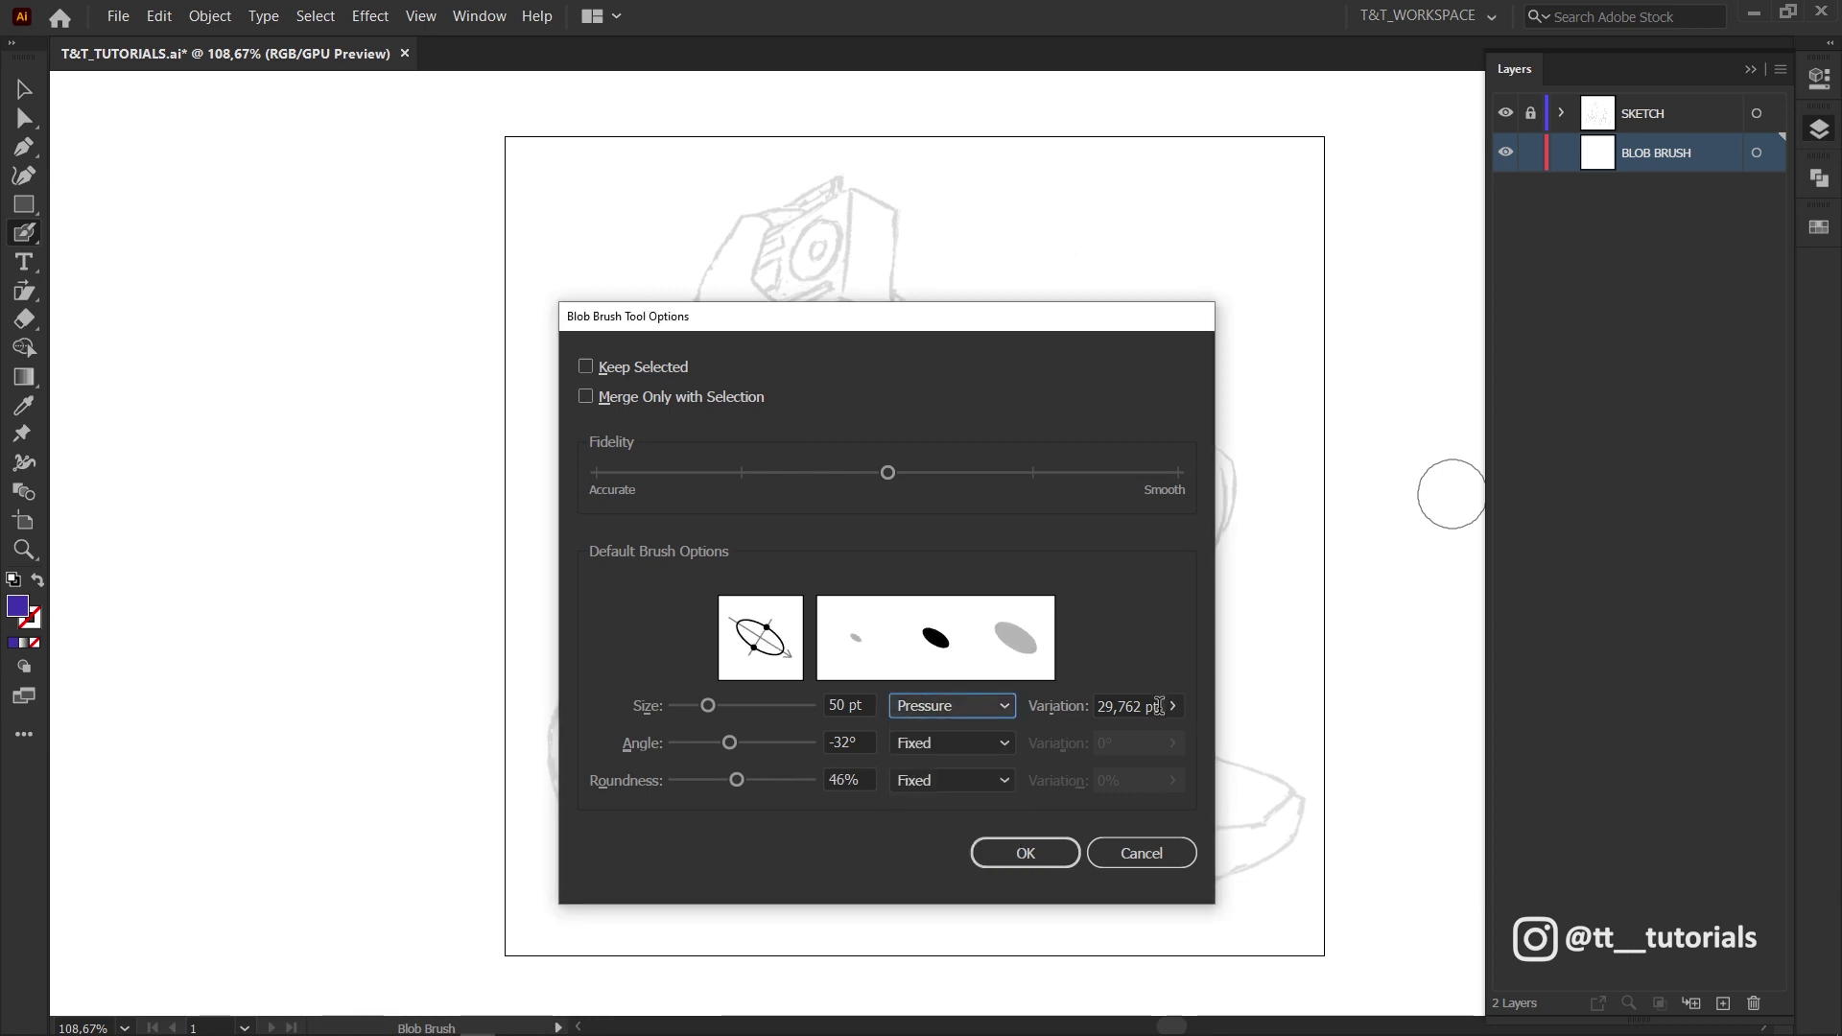
click(1172, 706)
mouse_move(1133, 736)
mouse_down()
mouse_move(1108, 741)
mouse_move(1157, 739)
mouse_up()
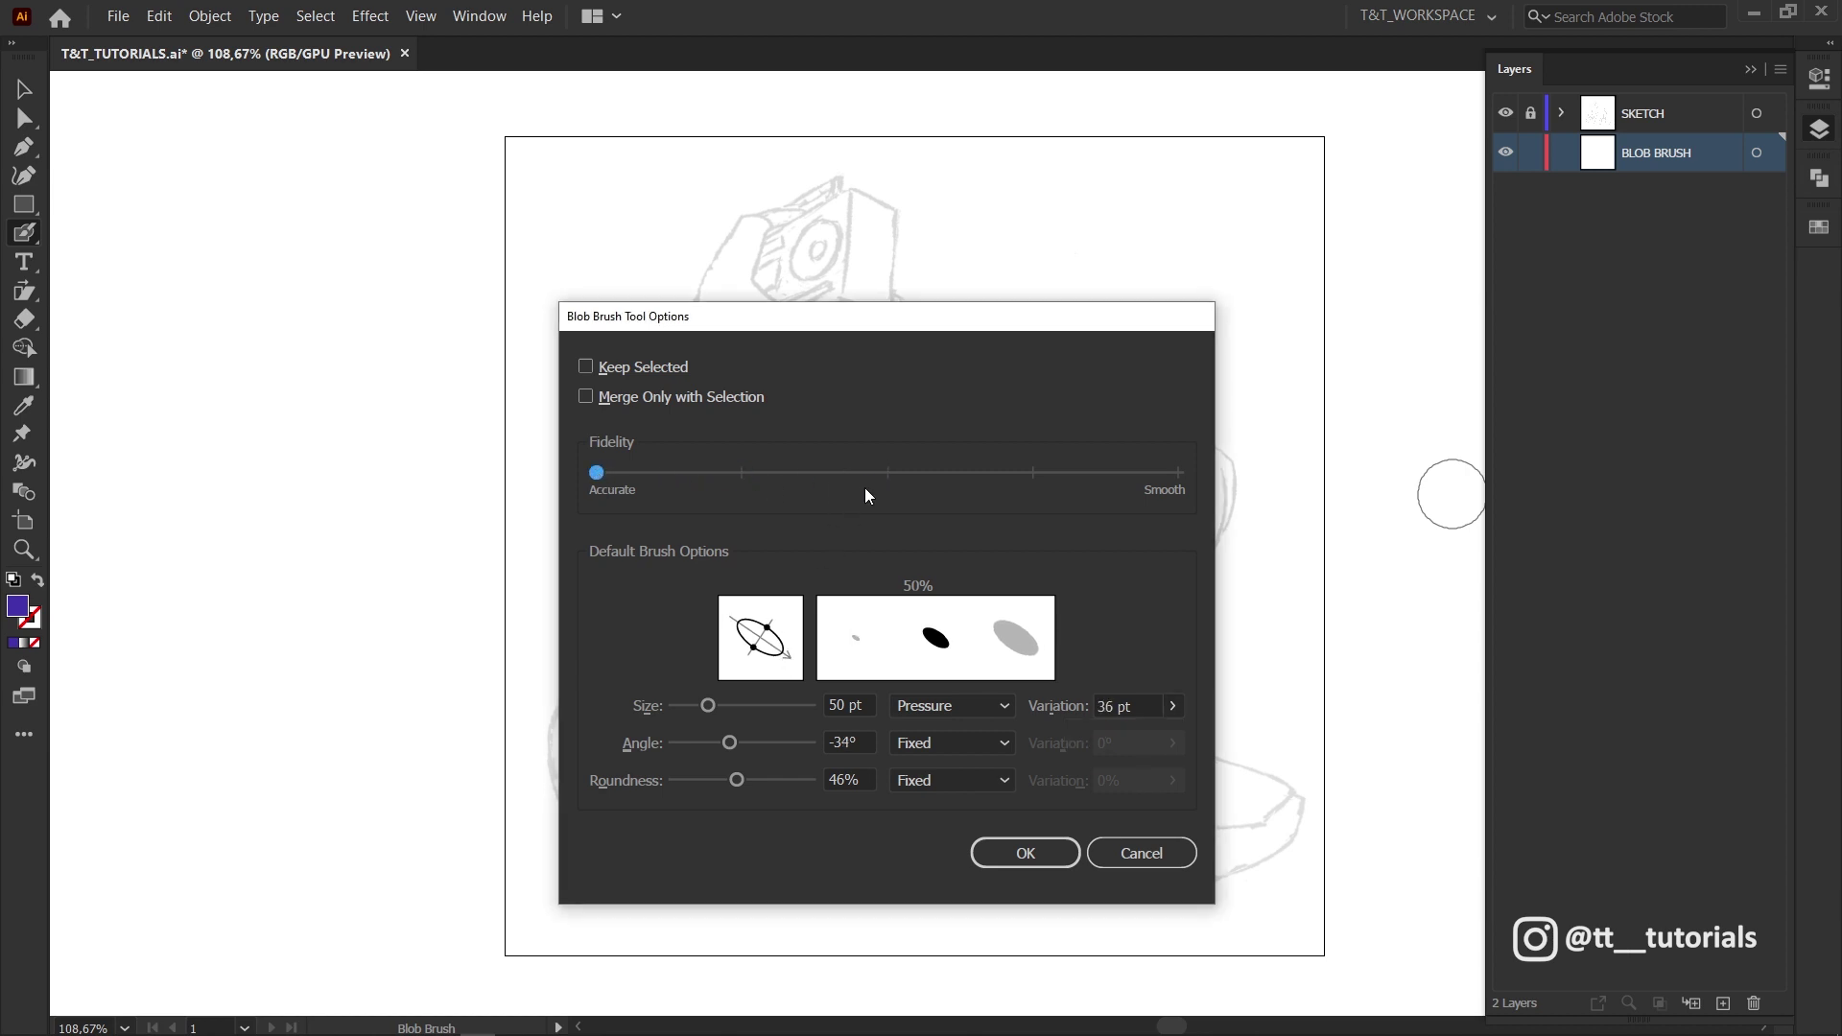
key(Return)
- Paint purple Blob Brush test strokes beside the arm and around the knee, and red ones over the hanging hand
drag(644, 283, 657, 309)
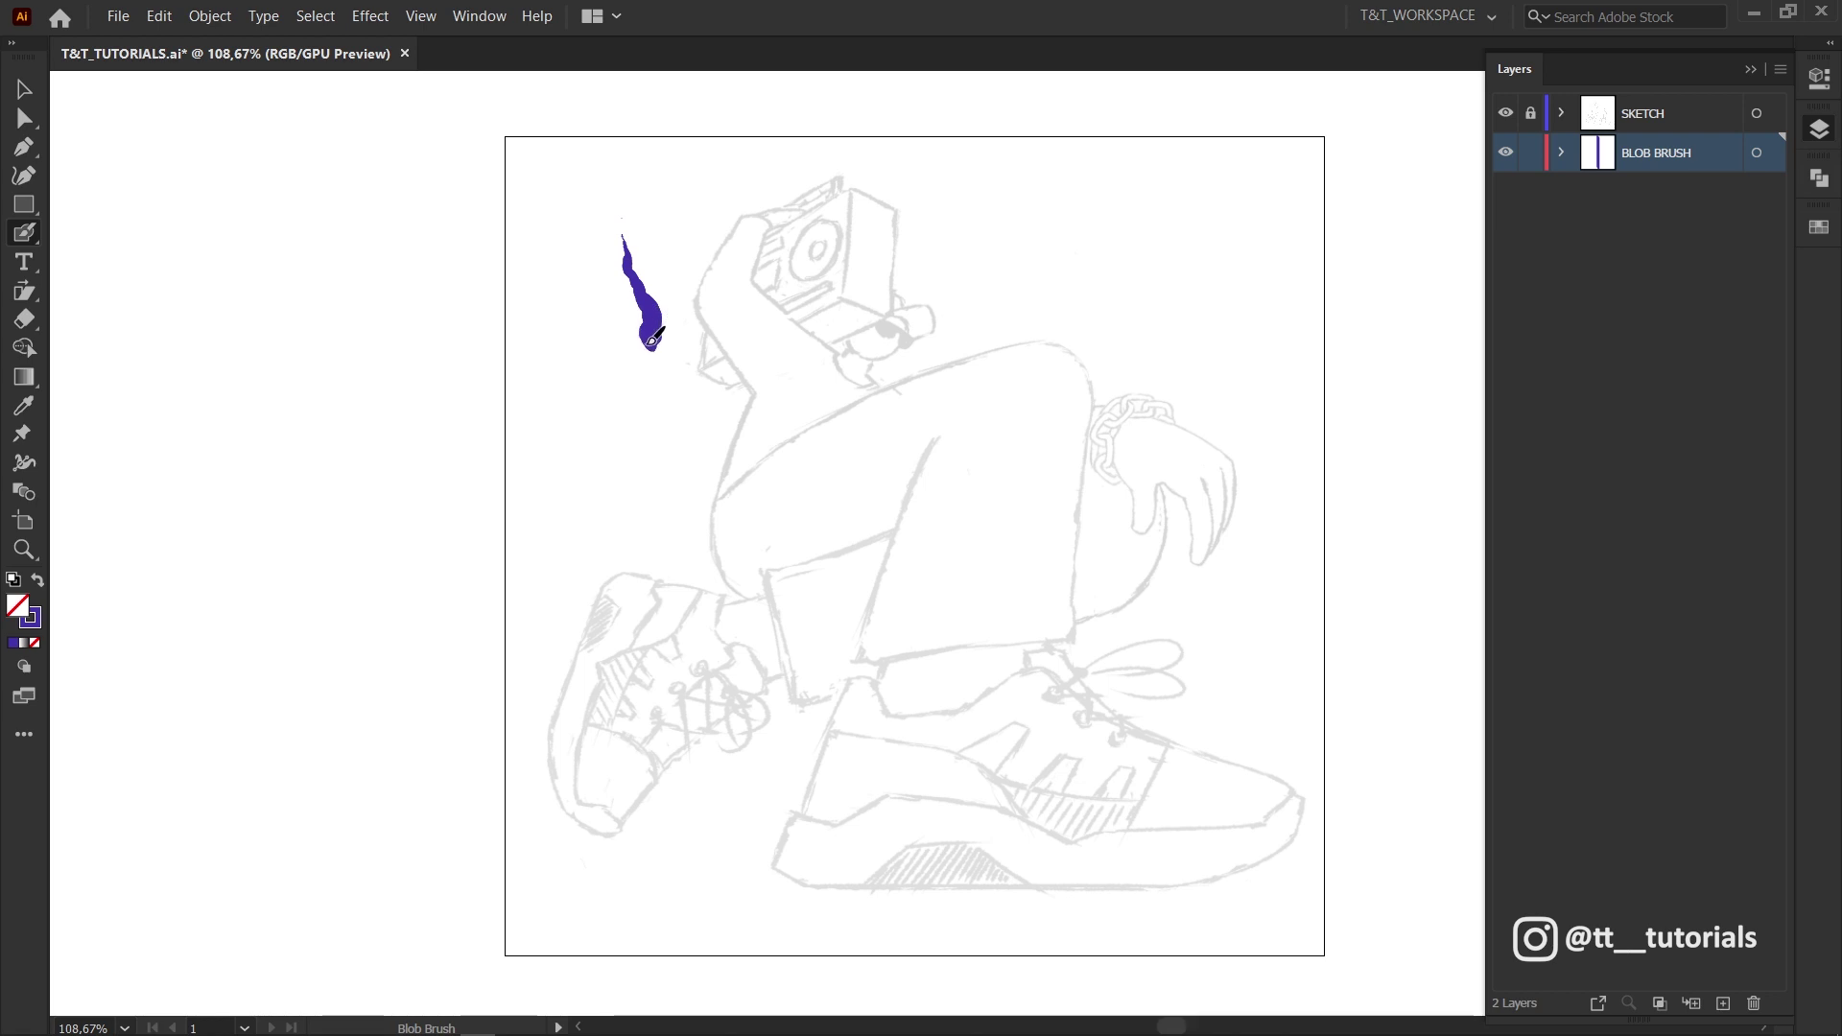
mouse_move(649, 395)
mouse_down()
mouse_move(702, 420)
mouse_move(912, 388)
mouse_move(1075, 437)
mouse_move(1070, 470)
mouse_up()
mouse_move(1067, 545)
mouse_down()
mouse_move(1072, 626)
mouse_move(885, 617)
mouse_up()
drag(1056, 292, 1209, 318)
click(1820, 226)
click(1560, 336)
mouse_move(1117, 409)
mouse_down()
mouse_move(1215, 442)
mouse_move(1237, 486)
mouse_move(1214, 537)
mouse_up()
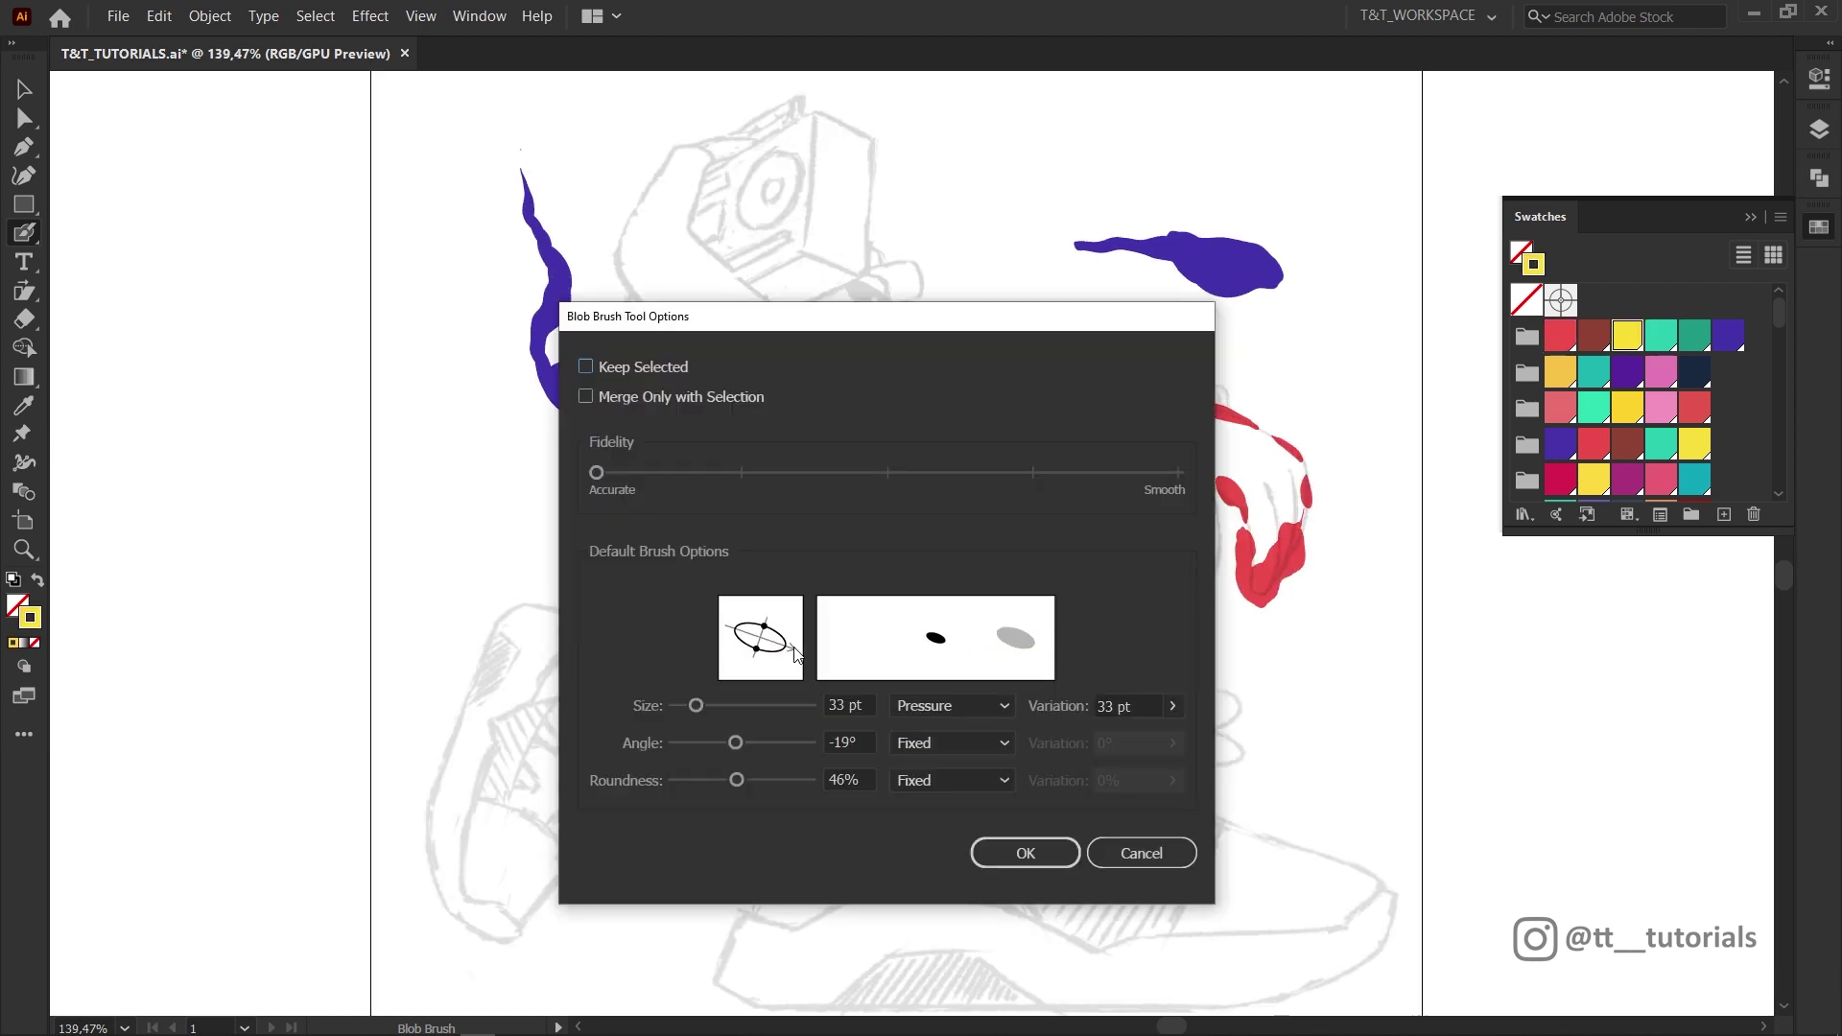
- Reshape the Blob Brush tip and paint yellow, green, brown and red test strokes over the trousers and radio
drag(764, 627, 767, 638)
click(1026, 853)
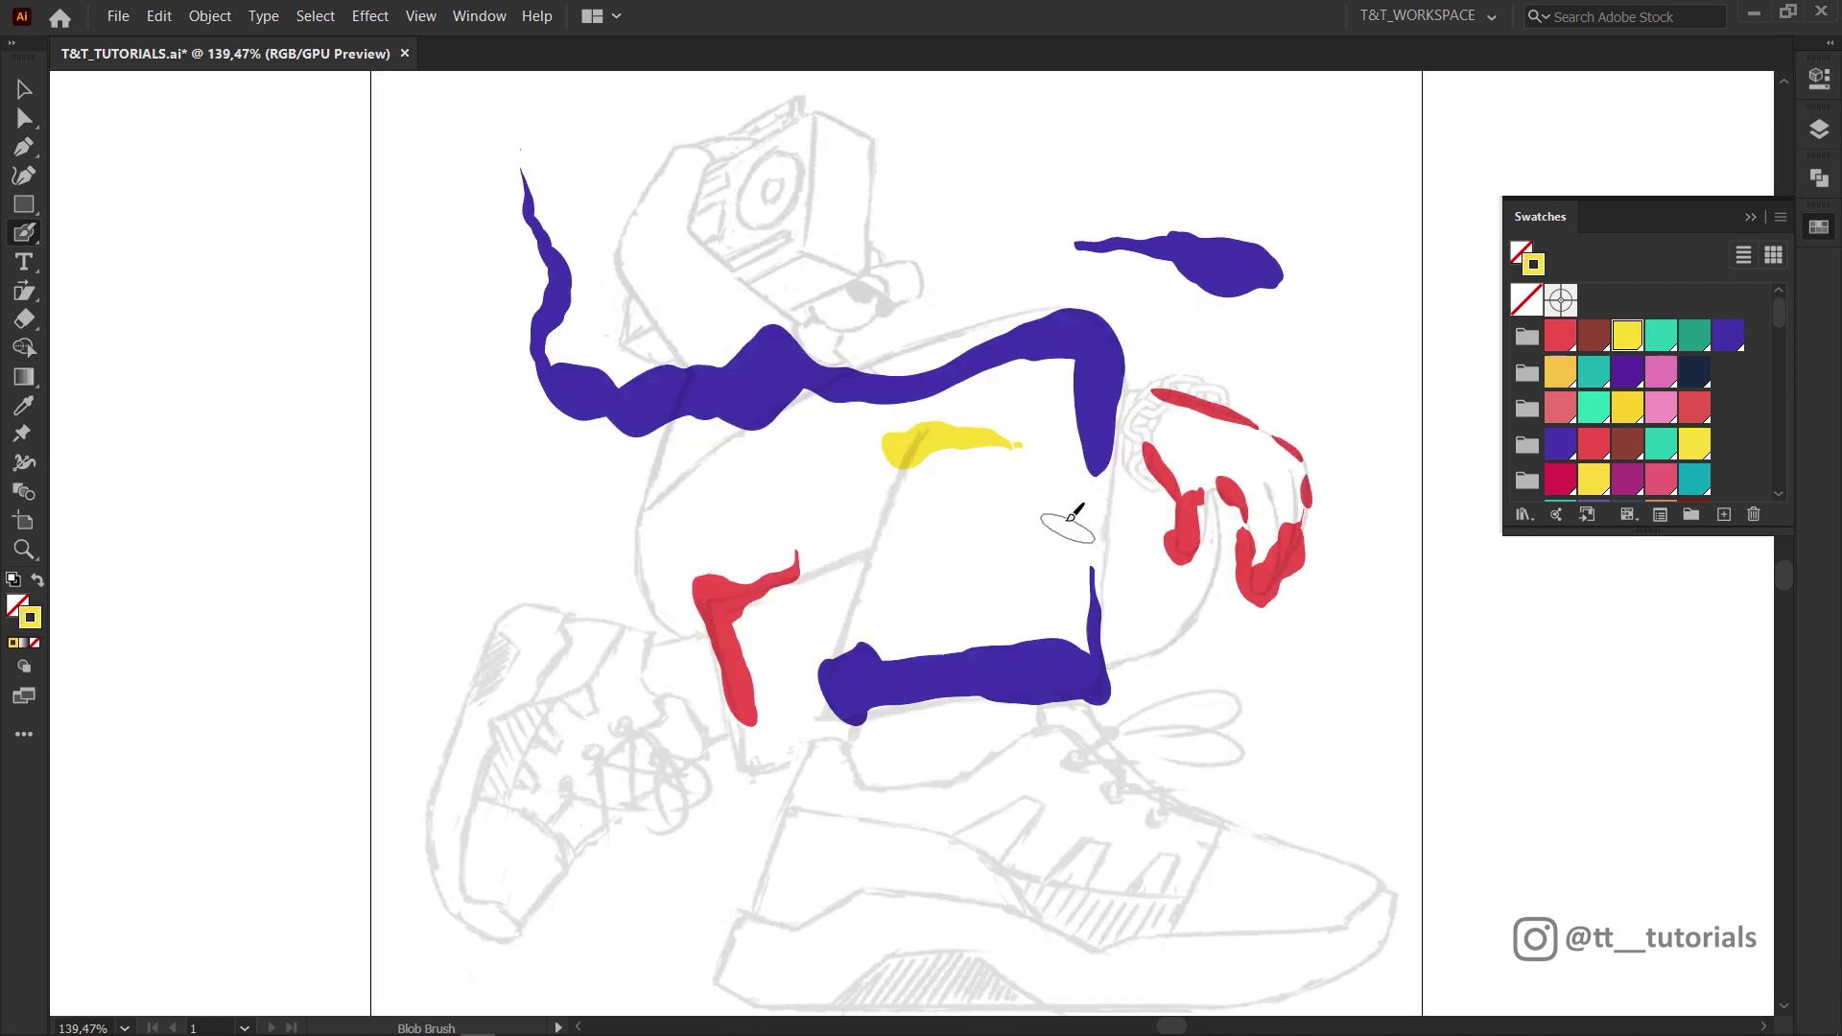
drag(1043, 506, 456, 423)
drag(705, 394, 837, 398)
mouse_move(1041, 437)
mouse_down()
mouse_move(1133, 614)
mouse_move(1238, 749)
mouse_up()
mouse_move(669, 272)
mouse_down()
mouse_move(979, 269)
mouse_move(1044, 302)
mouse_up()
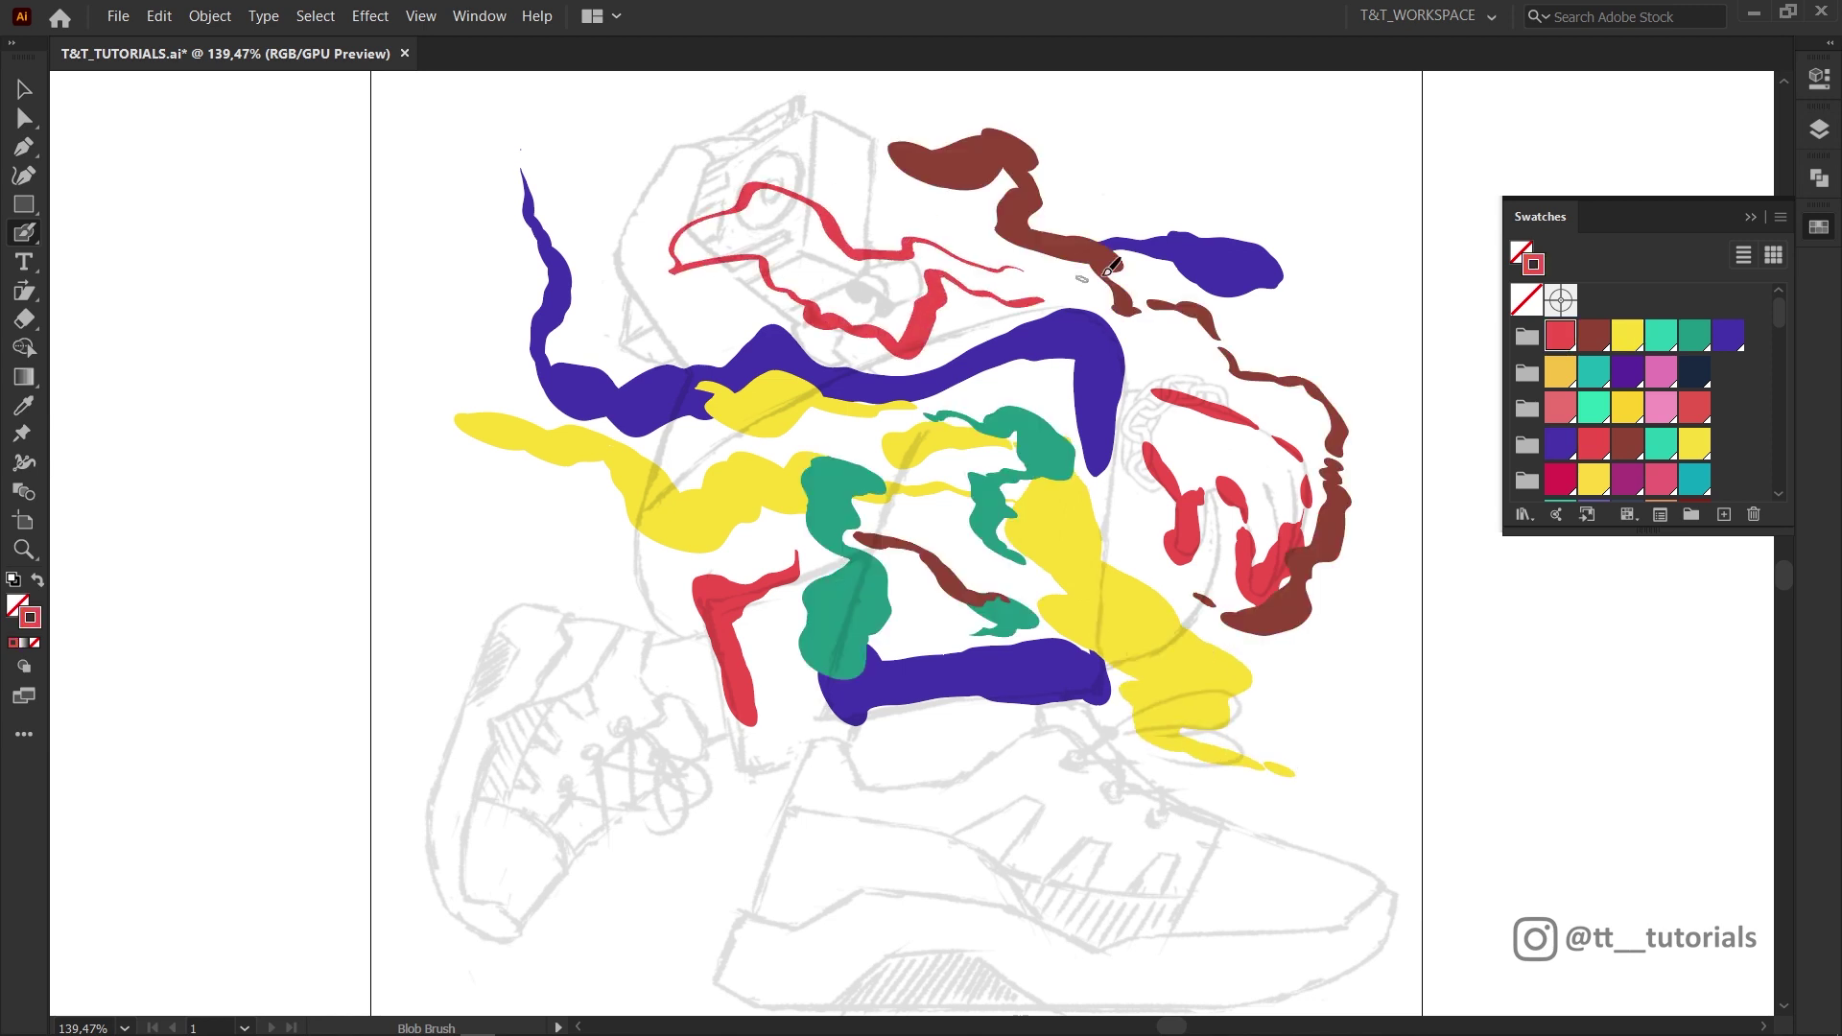
- Paint mint green test strokes beside the hand and choose the purple swatch
click(1663, 336)
mouse_move(1357, 219)
mouse_down()
mouse_move(1382, 561)
mouse_move(1341, 689)
mouse_up()
mouse_move(1094, 187)
mouse_down()
mouse_move(1307, 125)
mouse_move(1420, 177)
mouse_move(1092, 186)
mouse_up()
click(1728, 335)
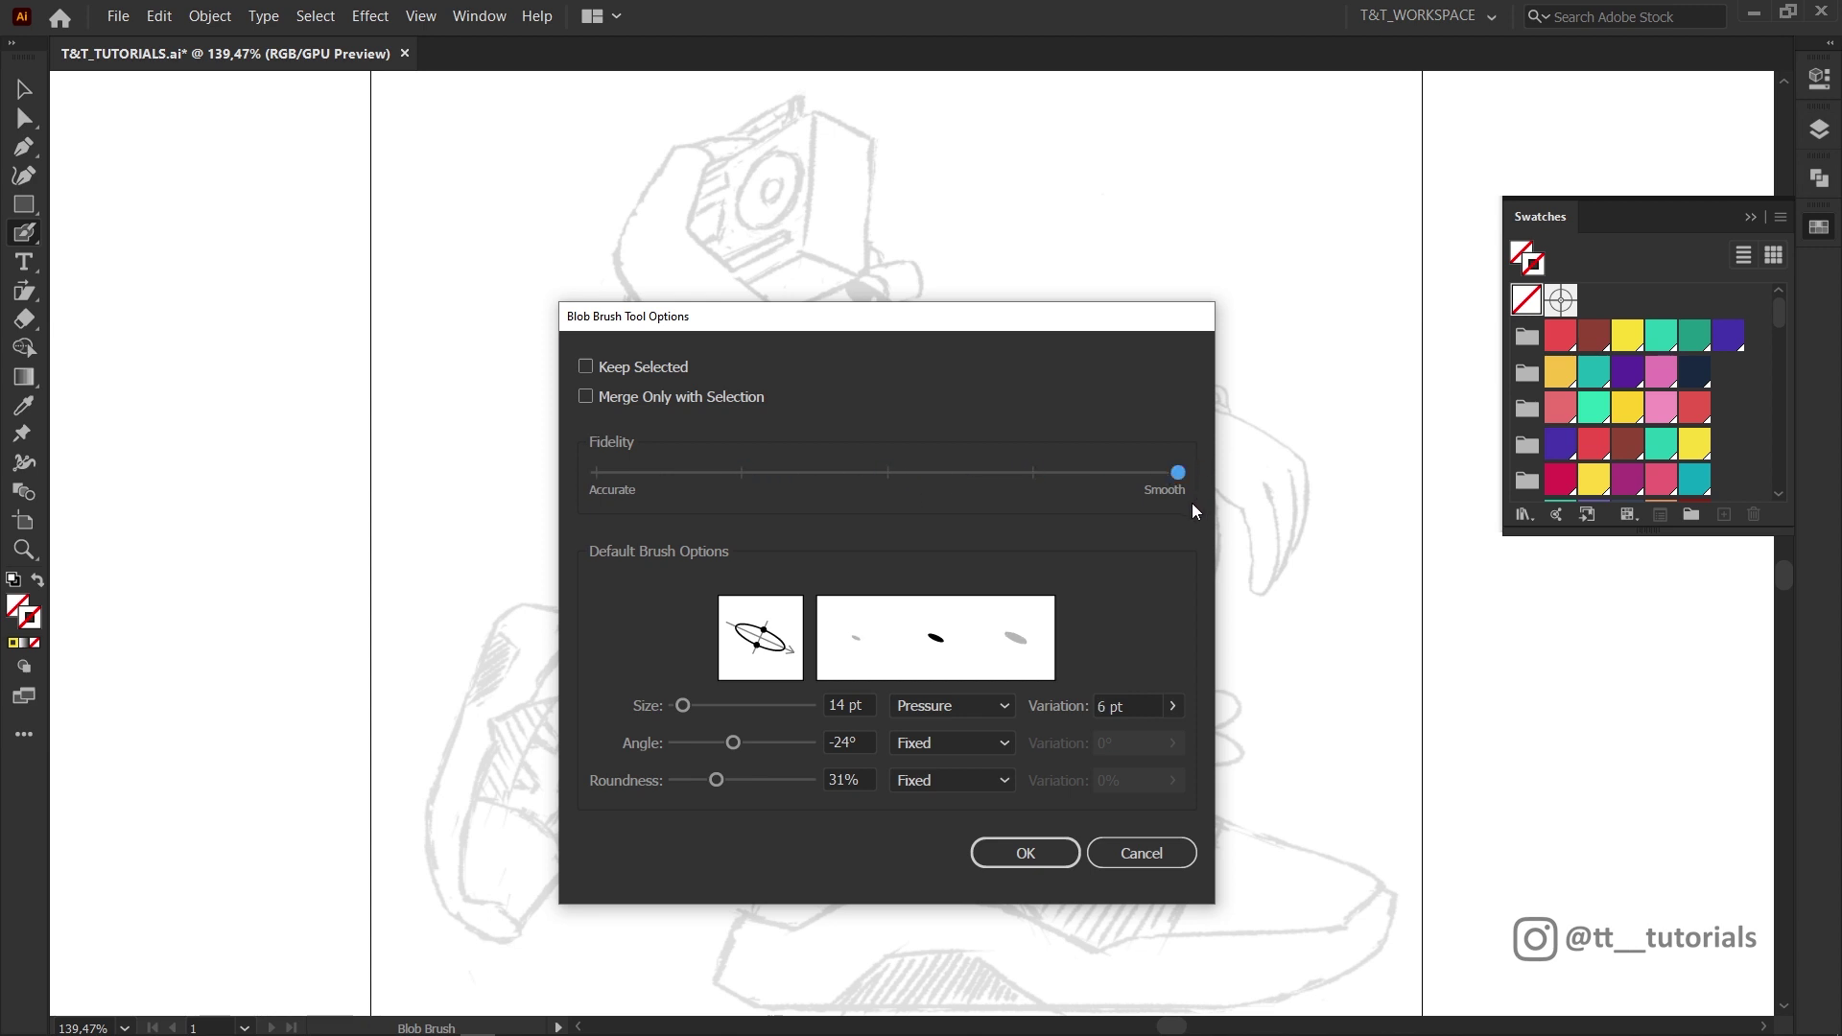
- Try Blob Brush strokes across the lower trousers with Smooth fidelity, 14 pt size and 6 pt variation, and undo them
key(Return)
mouse_move(693, 641)
mouse_down()
mouse_move(654, 518)
mouse_move(797, 413)
mouse_move(1017, 324)
mouse_move(1103, 345)
mouse_move(1080, 648)
mouse_up()
drag(1068, 679, 818, 712)
key(ctrl+z)
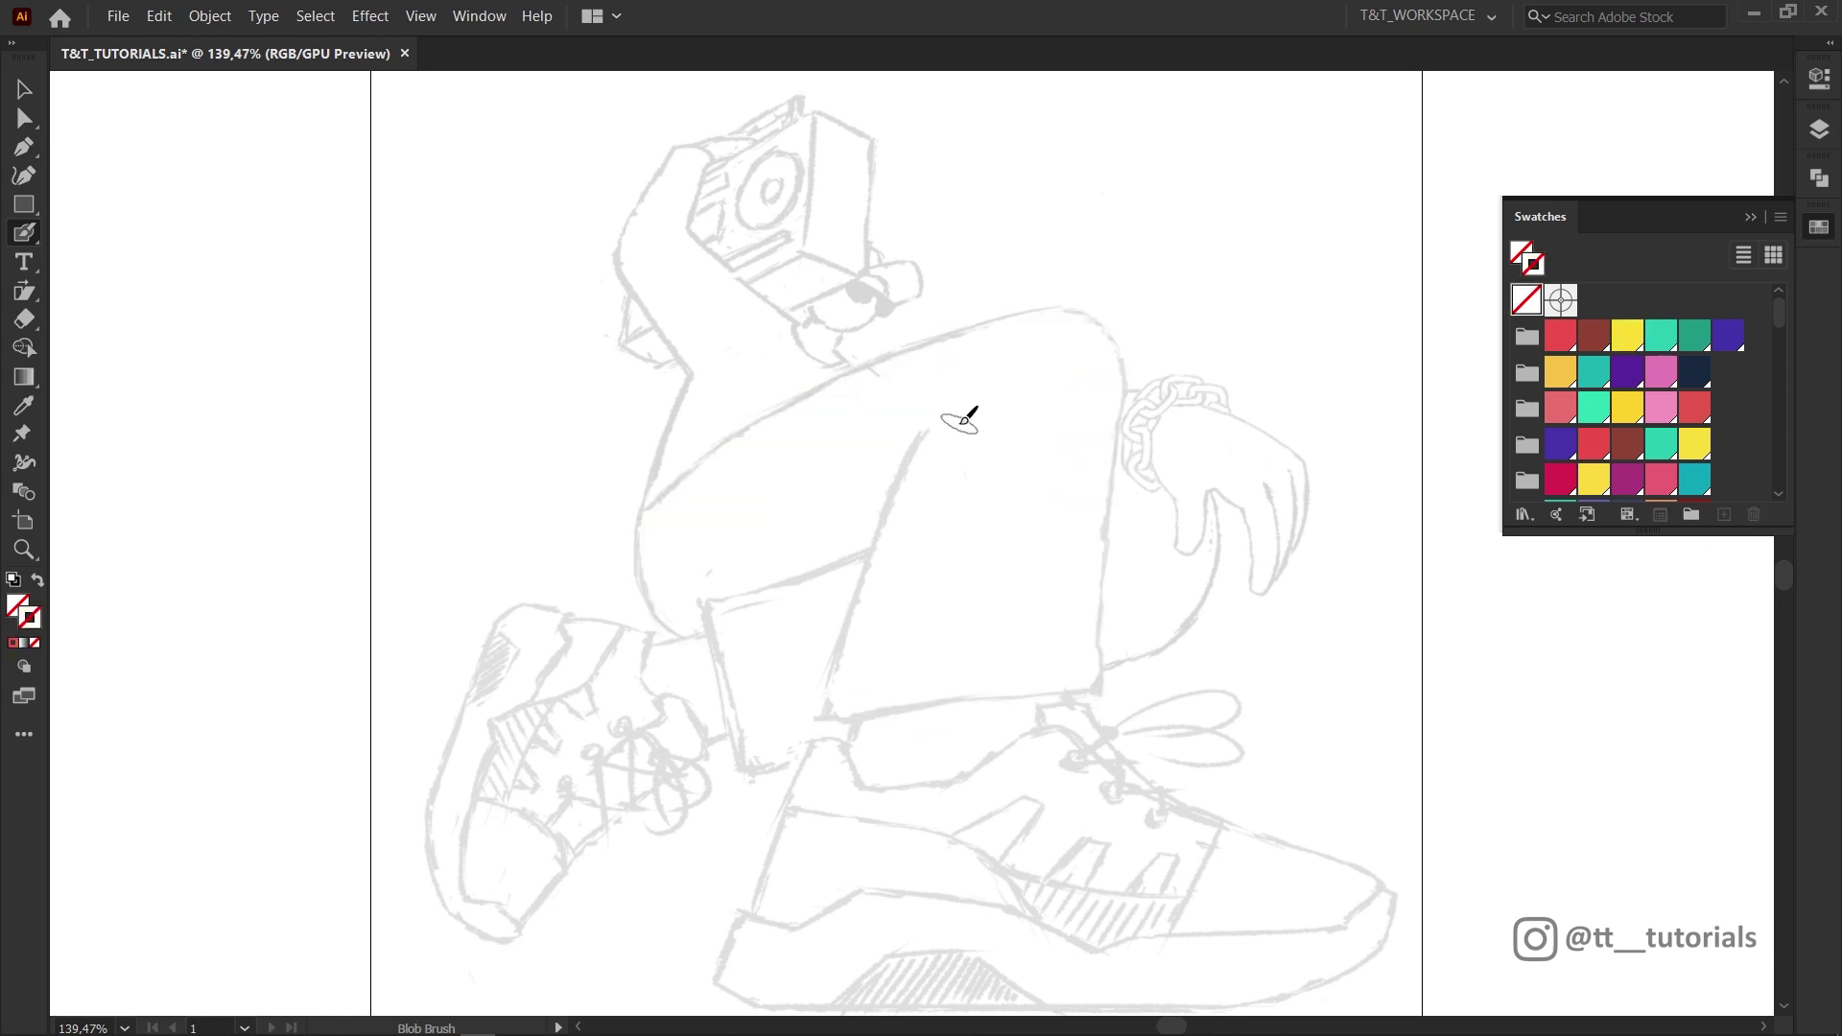
- Reshape the 22 pt Blob Brush tip and paint the outline of the trousers in red along the sketch
key(Return)
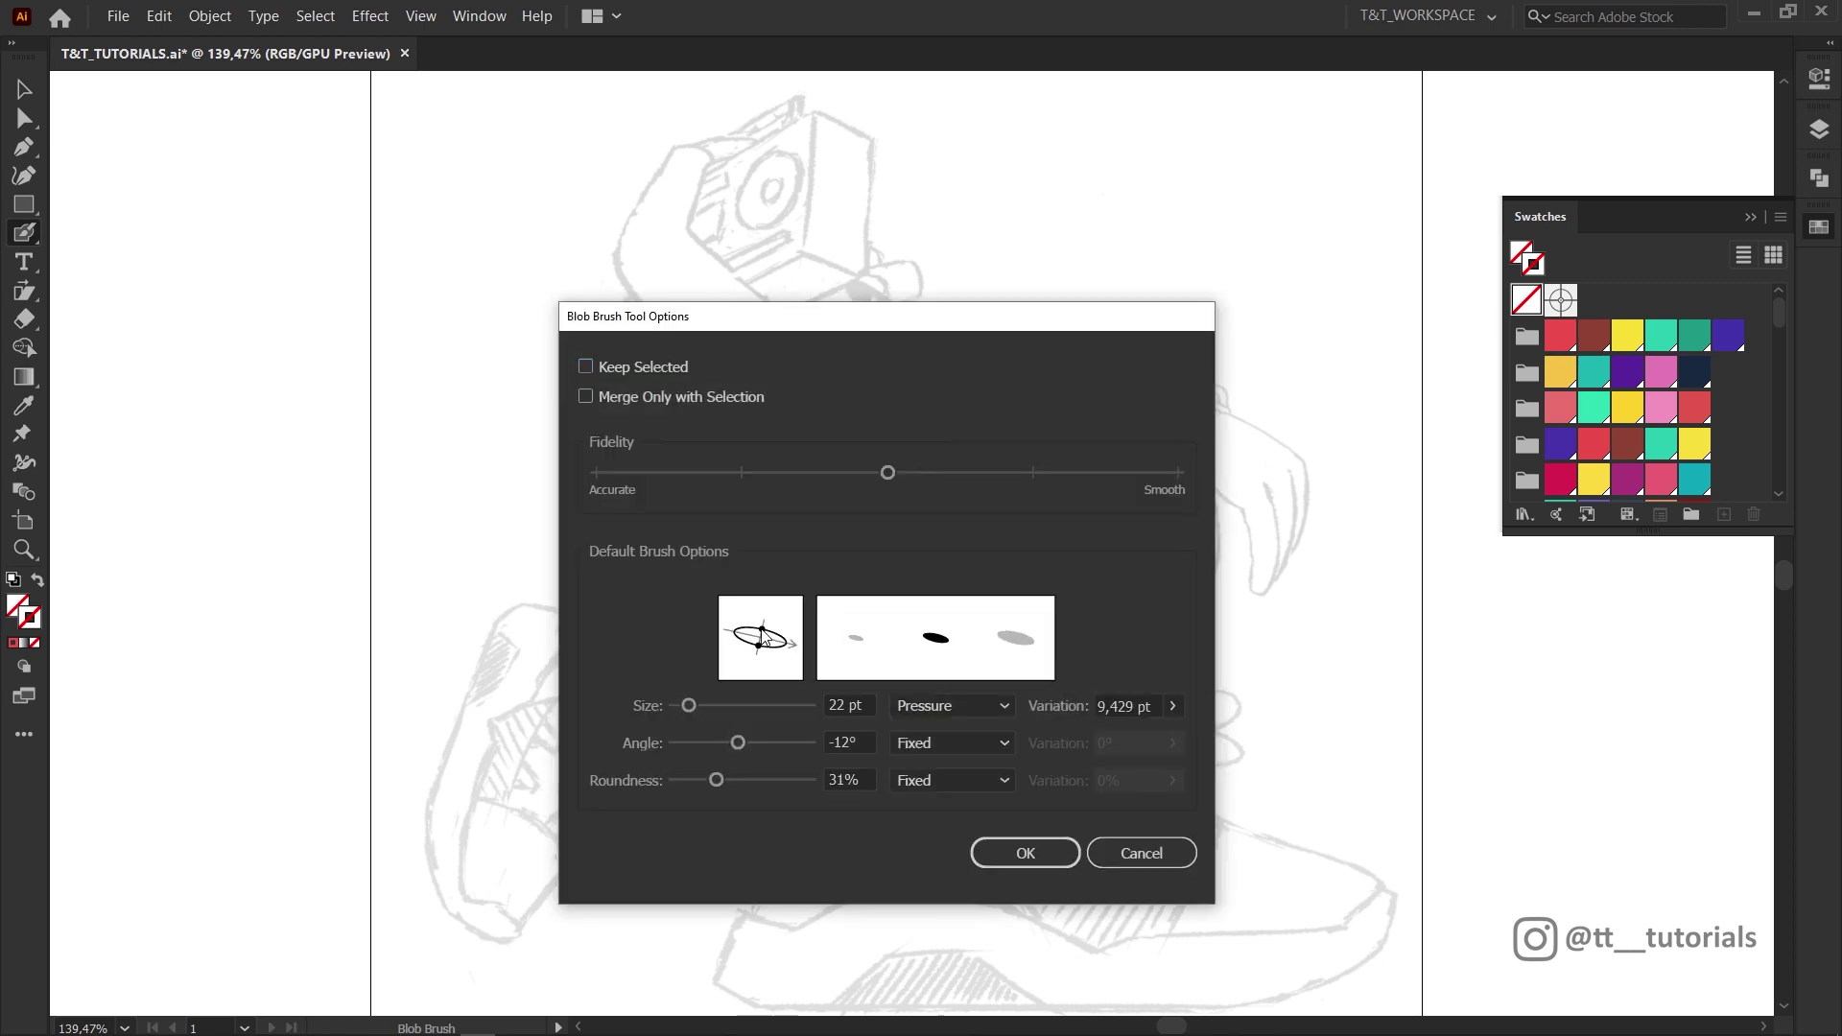
mouse_move(763, 629)
mouse_down()
mouse_move(678, 614)
mouse_move(724, 468)
mouse_move(1072, 316)
mouse_move(1098, 417)
mouse_move(1080, 680)
mouse_move(852, 681)
mouse_move(901, 544)
mouse_move(729, 628)
mouse_move(781, 752)
mouse_up()
key(Return)
drag(781, 752, 863, 725)
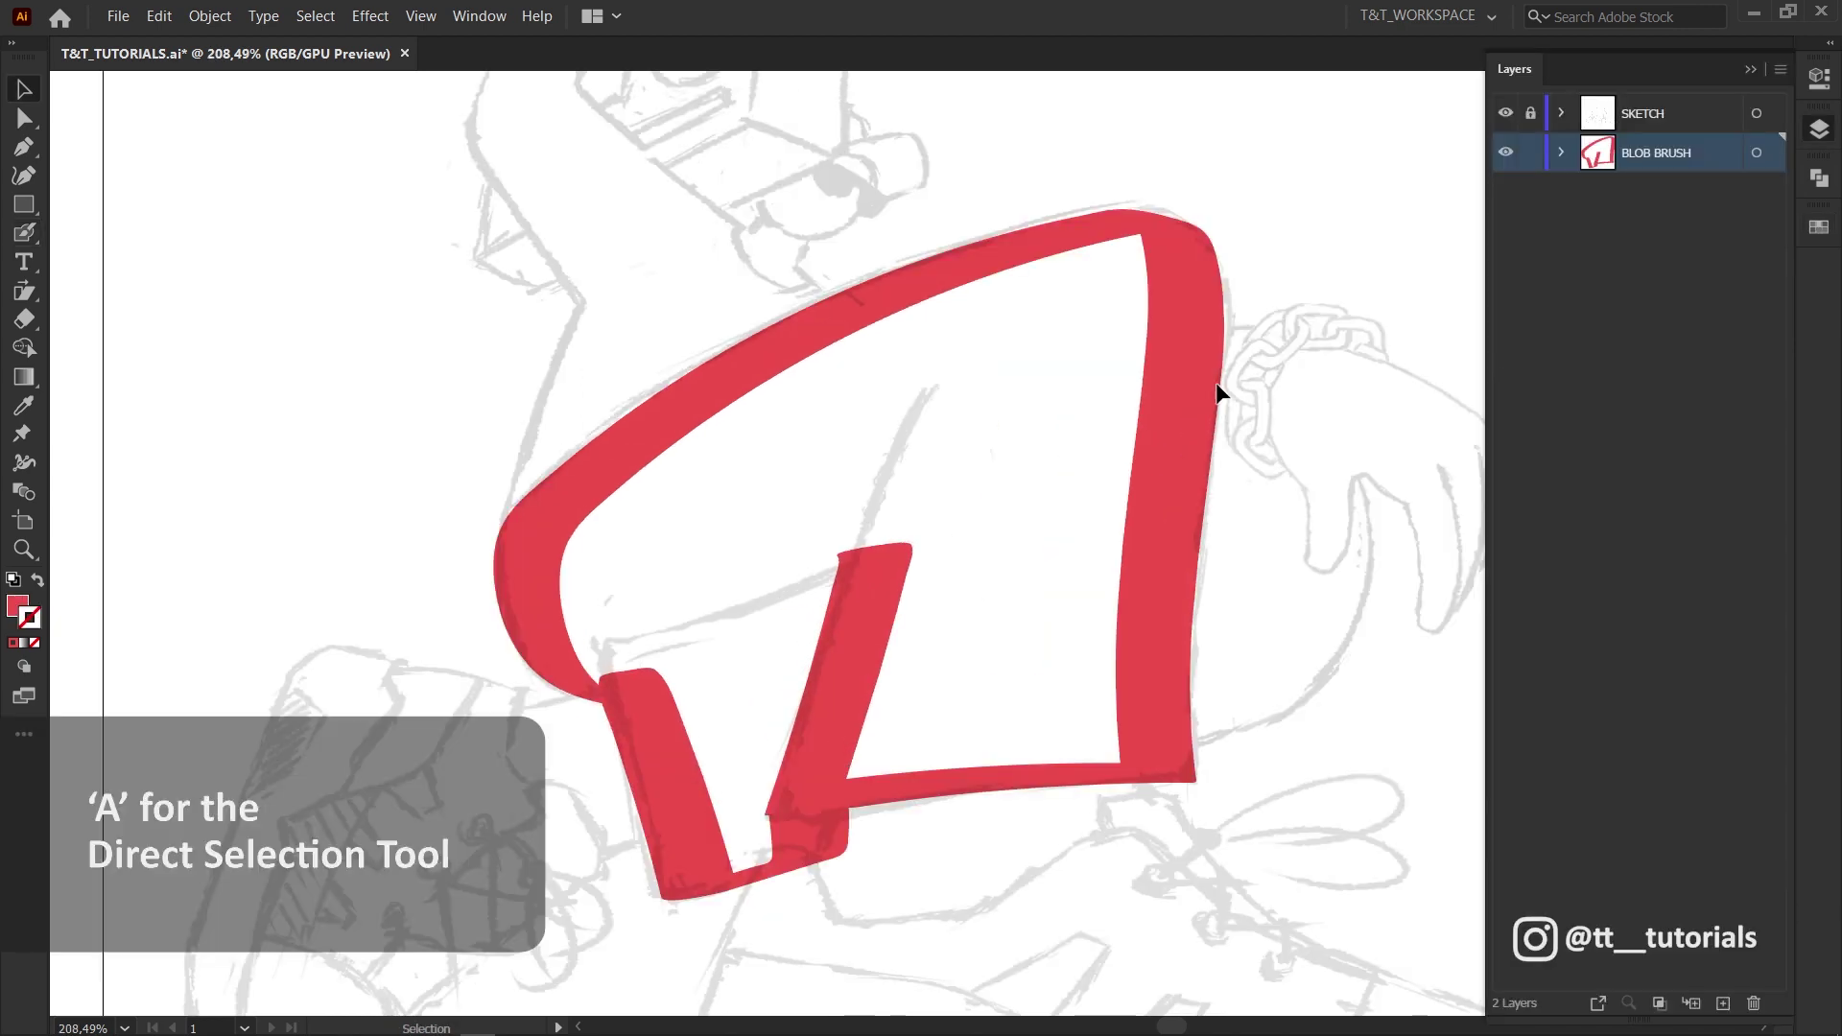
- Remove the inner path of the red trousers outline with Direct Selection, making the shape solid
key(a)
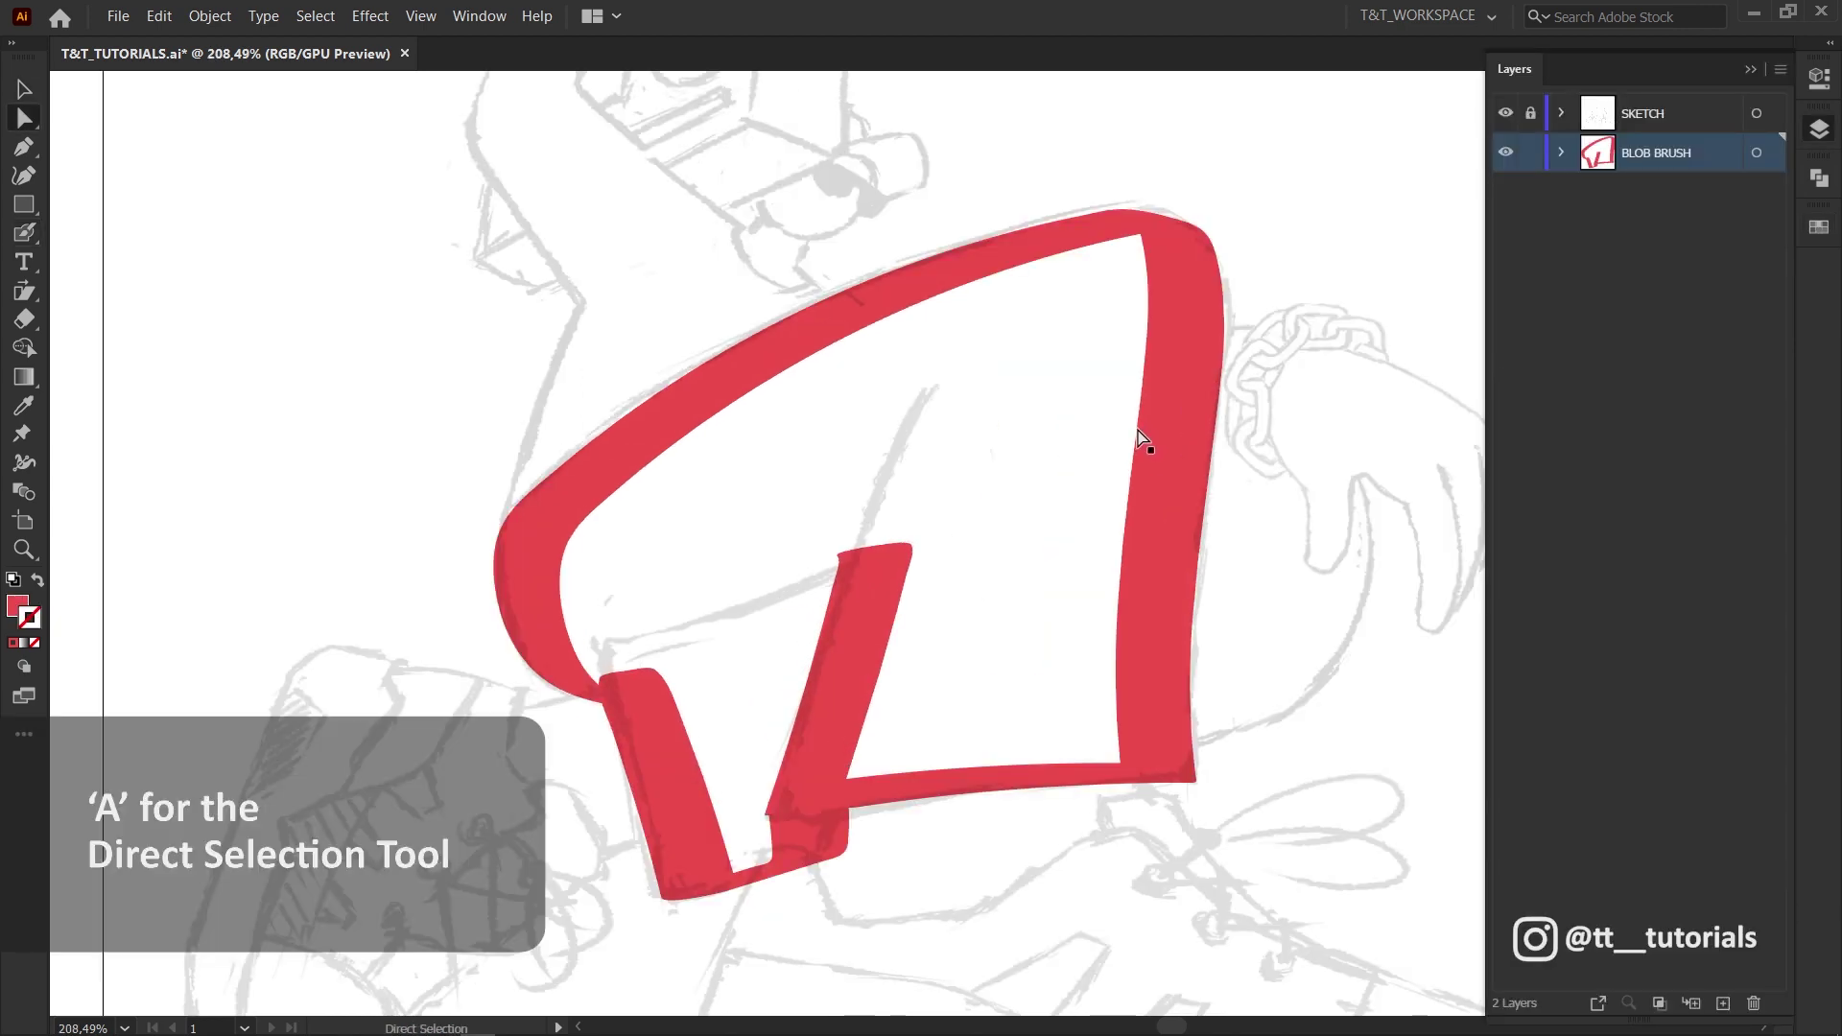
click(1141, 438)
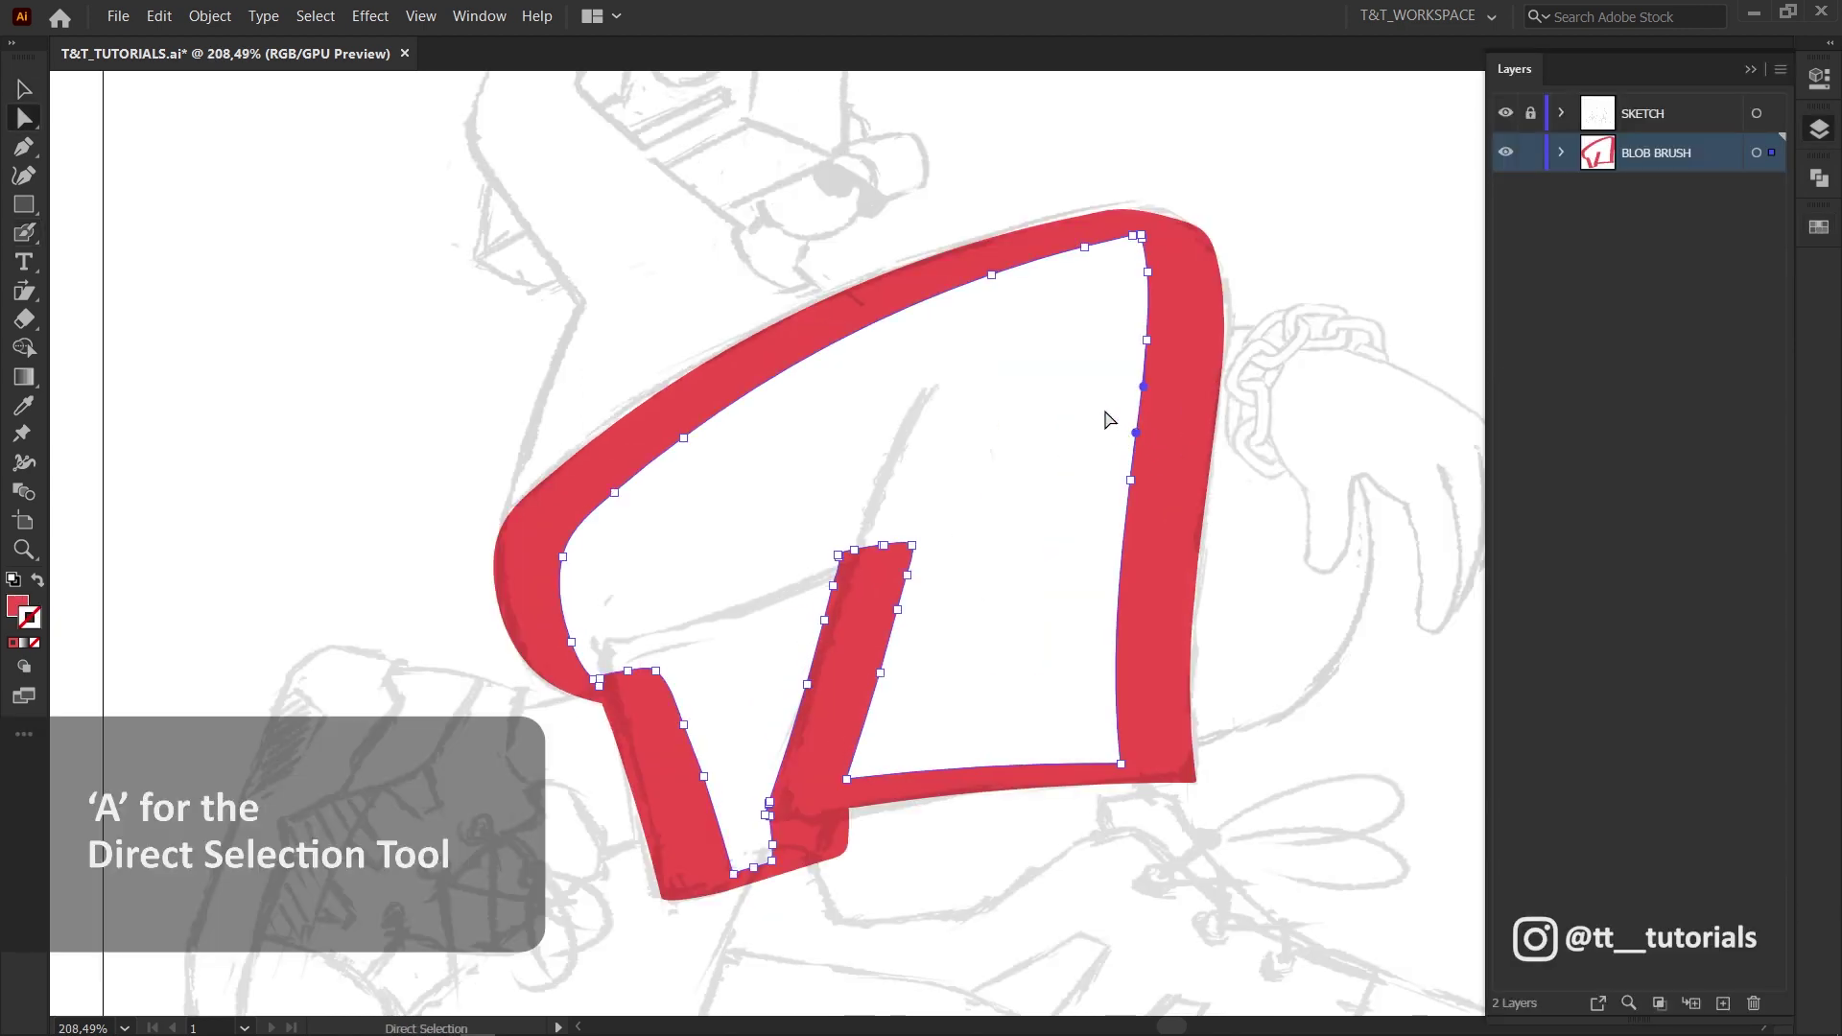
key(ctrl+x)
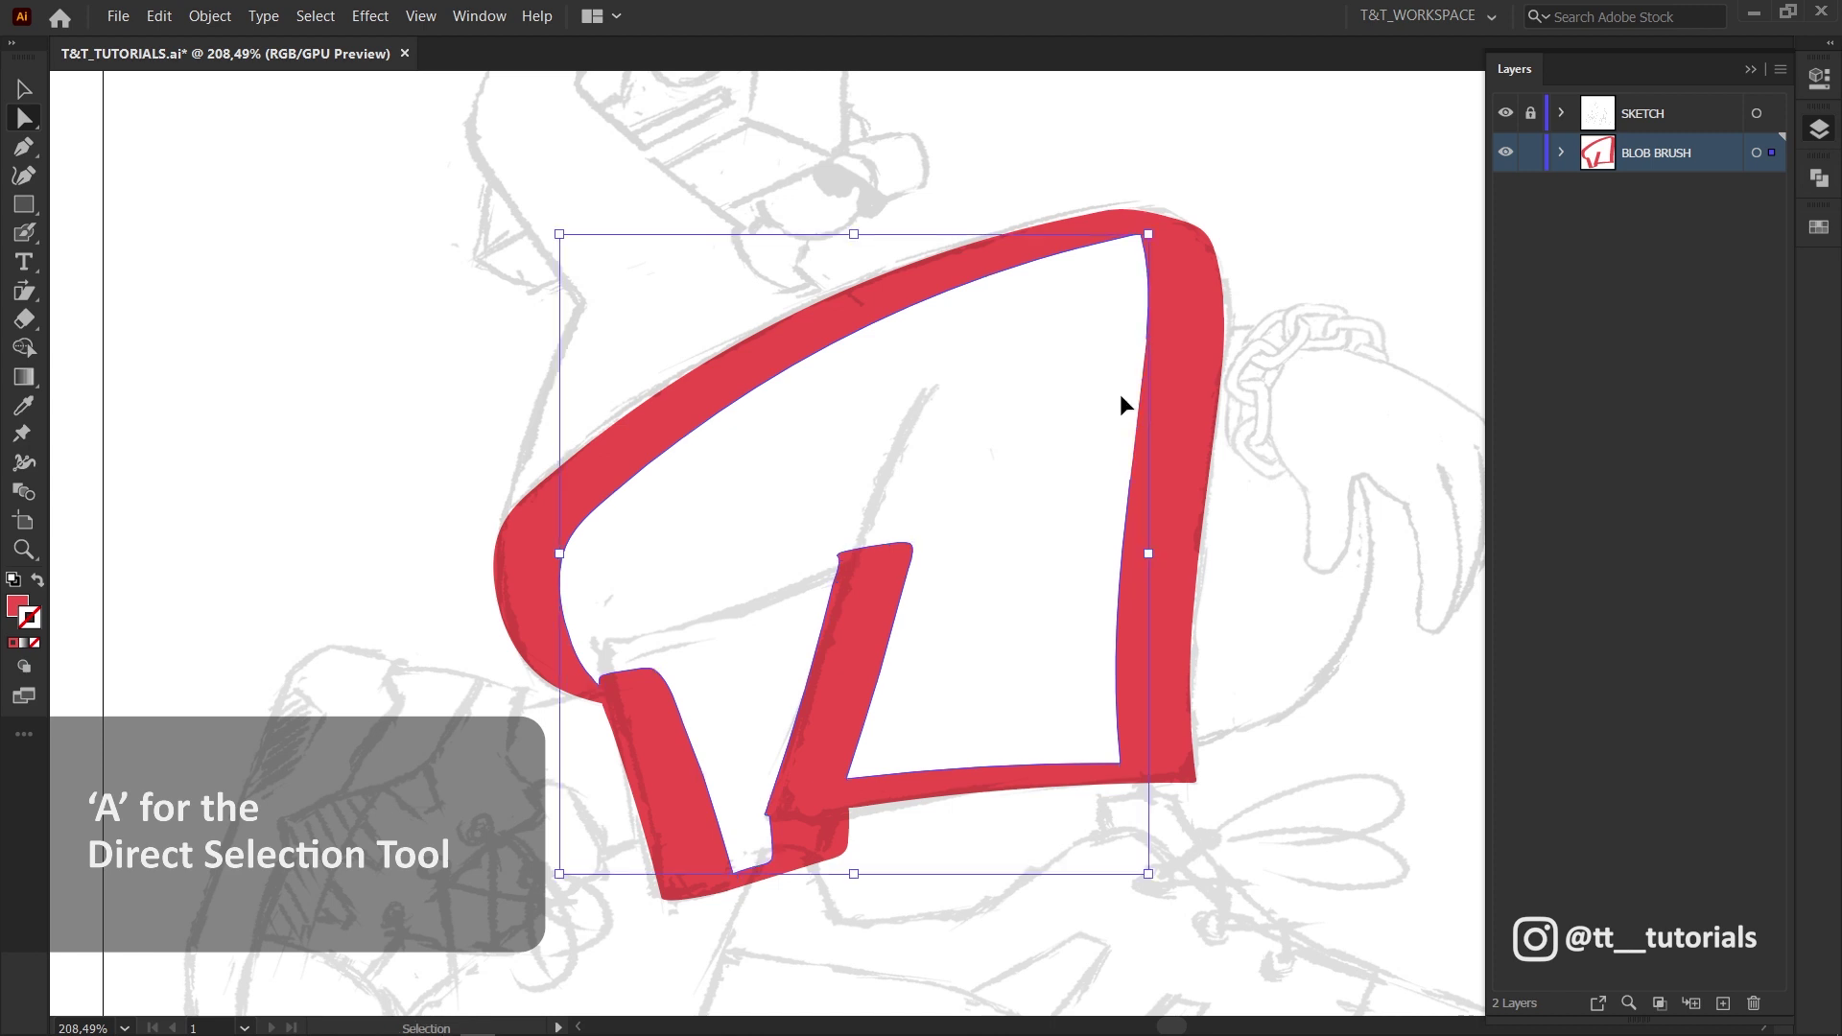
key(ctrl+x)
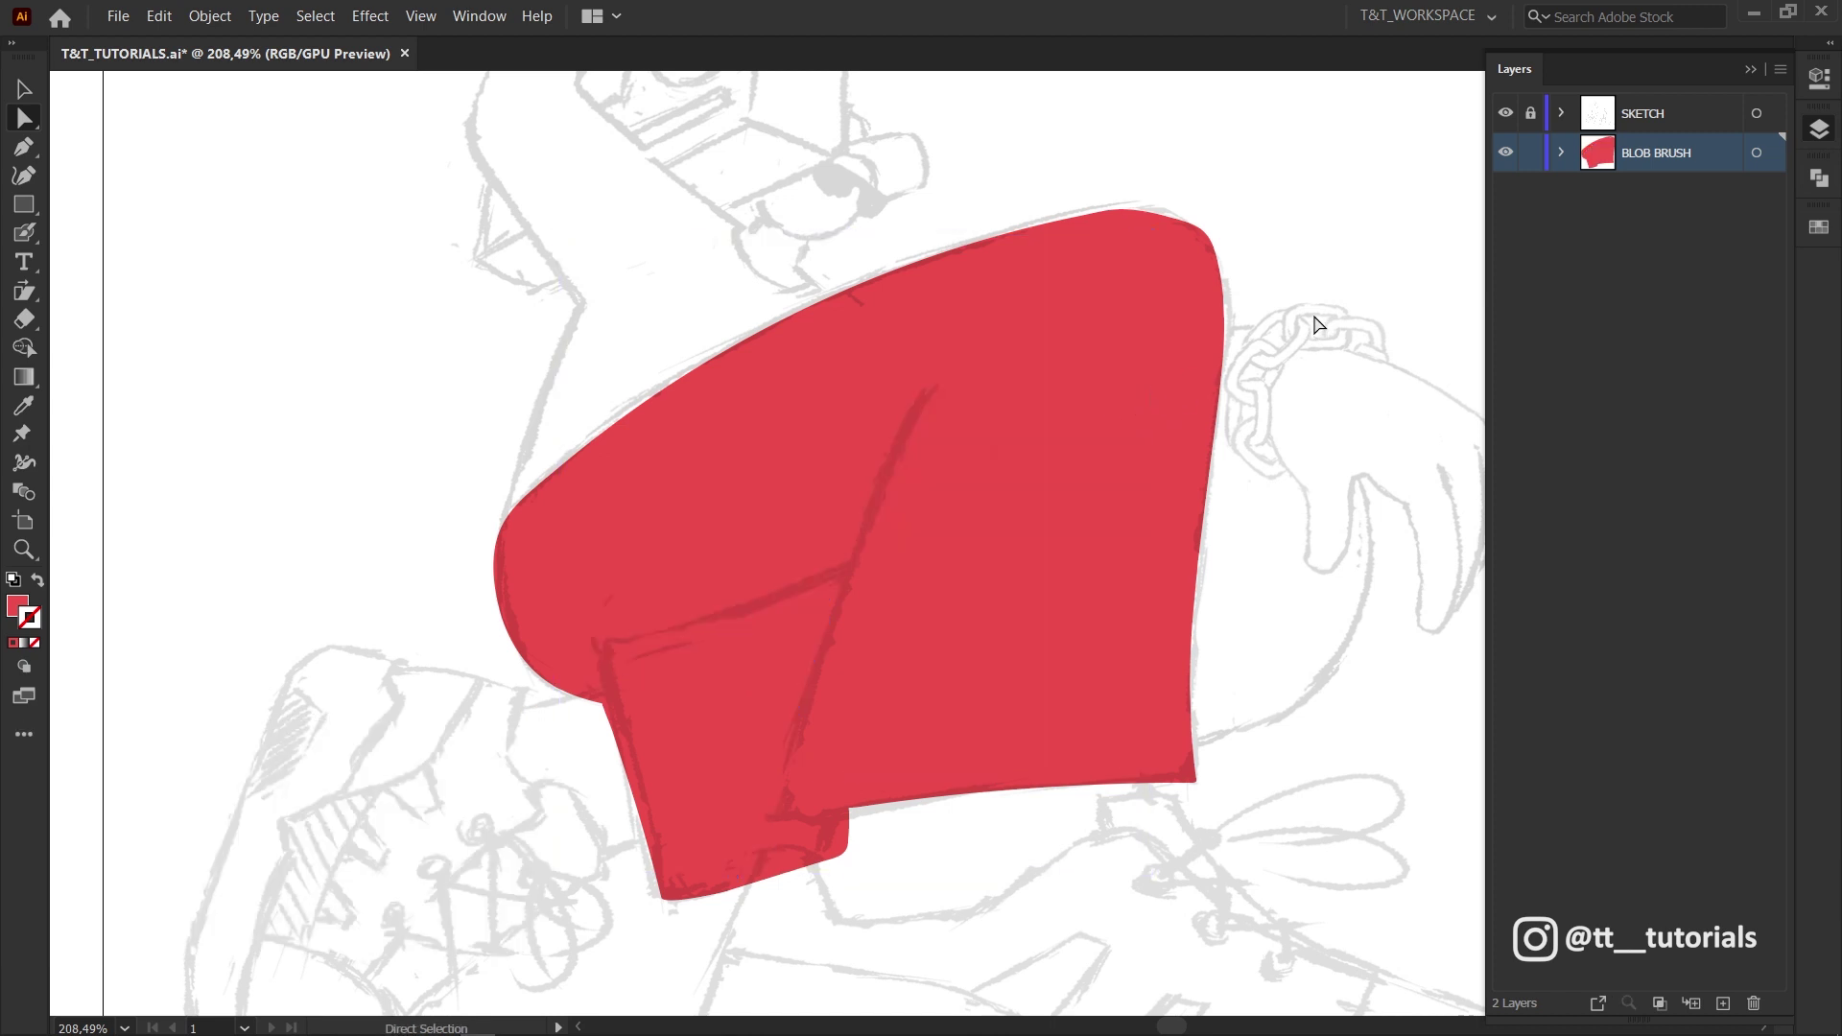
- Simplify the path of the mint green arm and adjust its anchor handles to smooth the elbow curve
key(v)
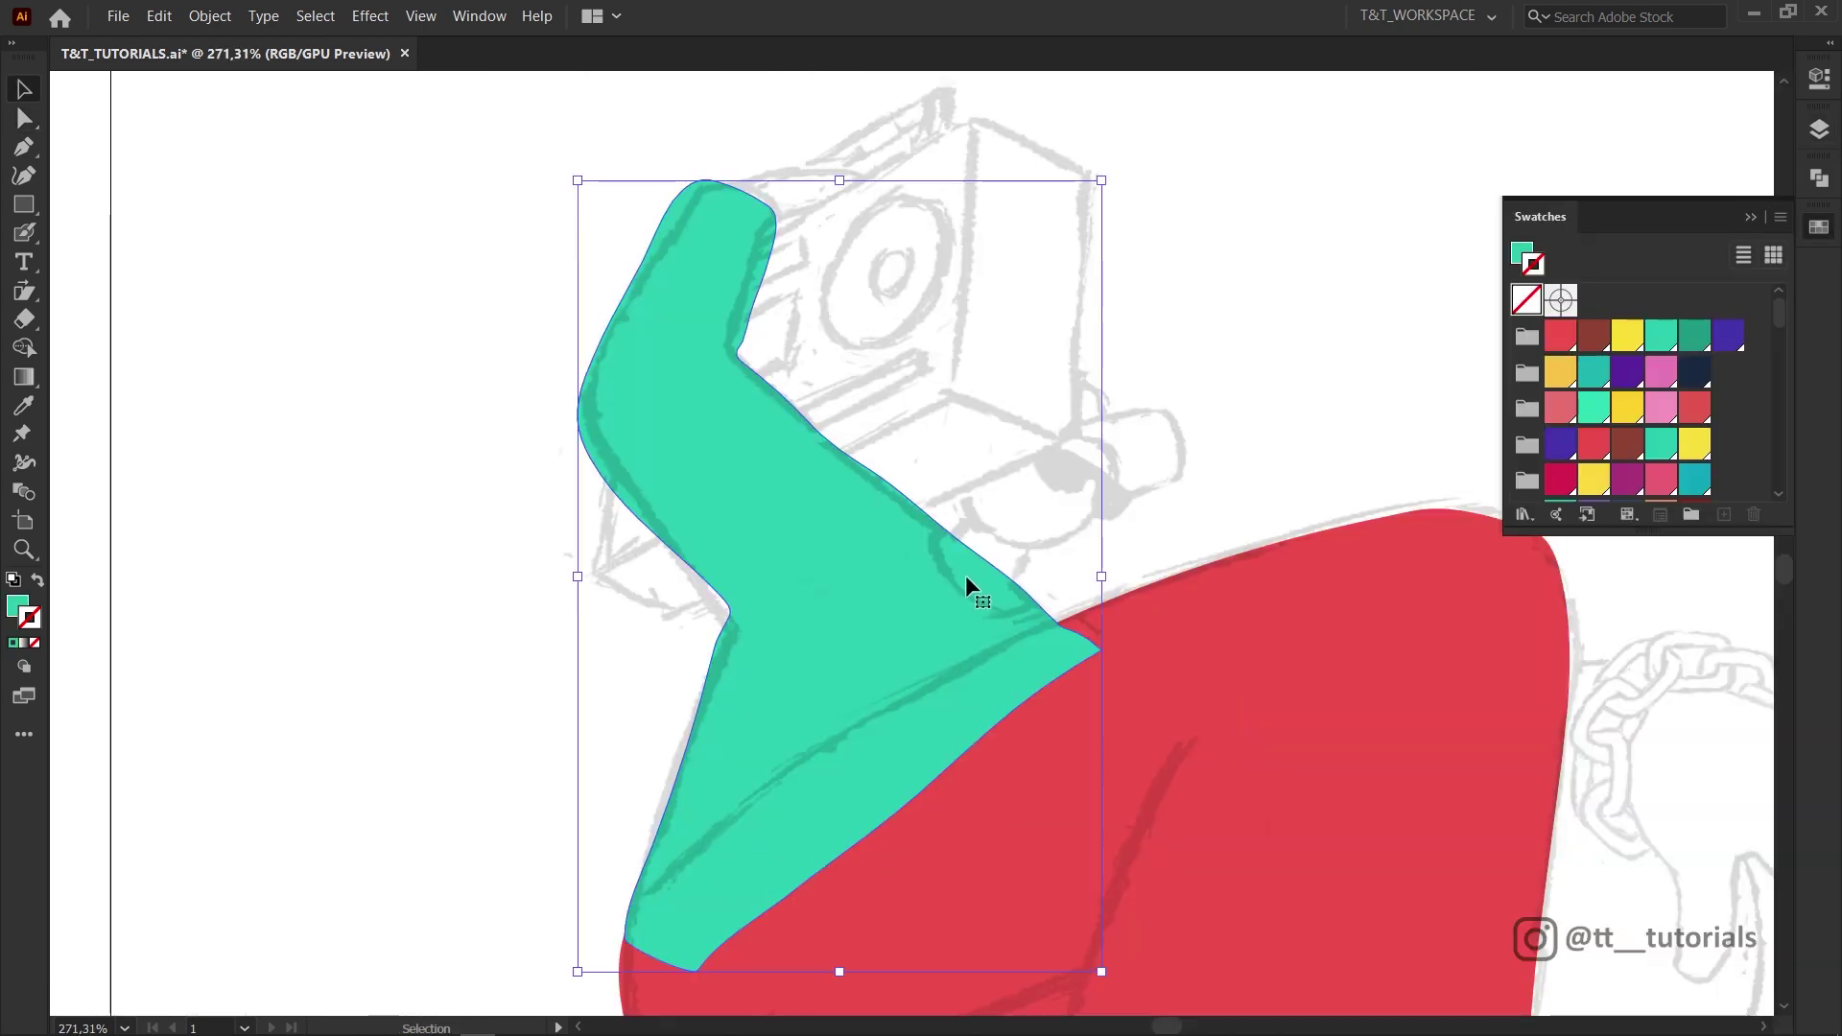
key(a)
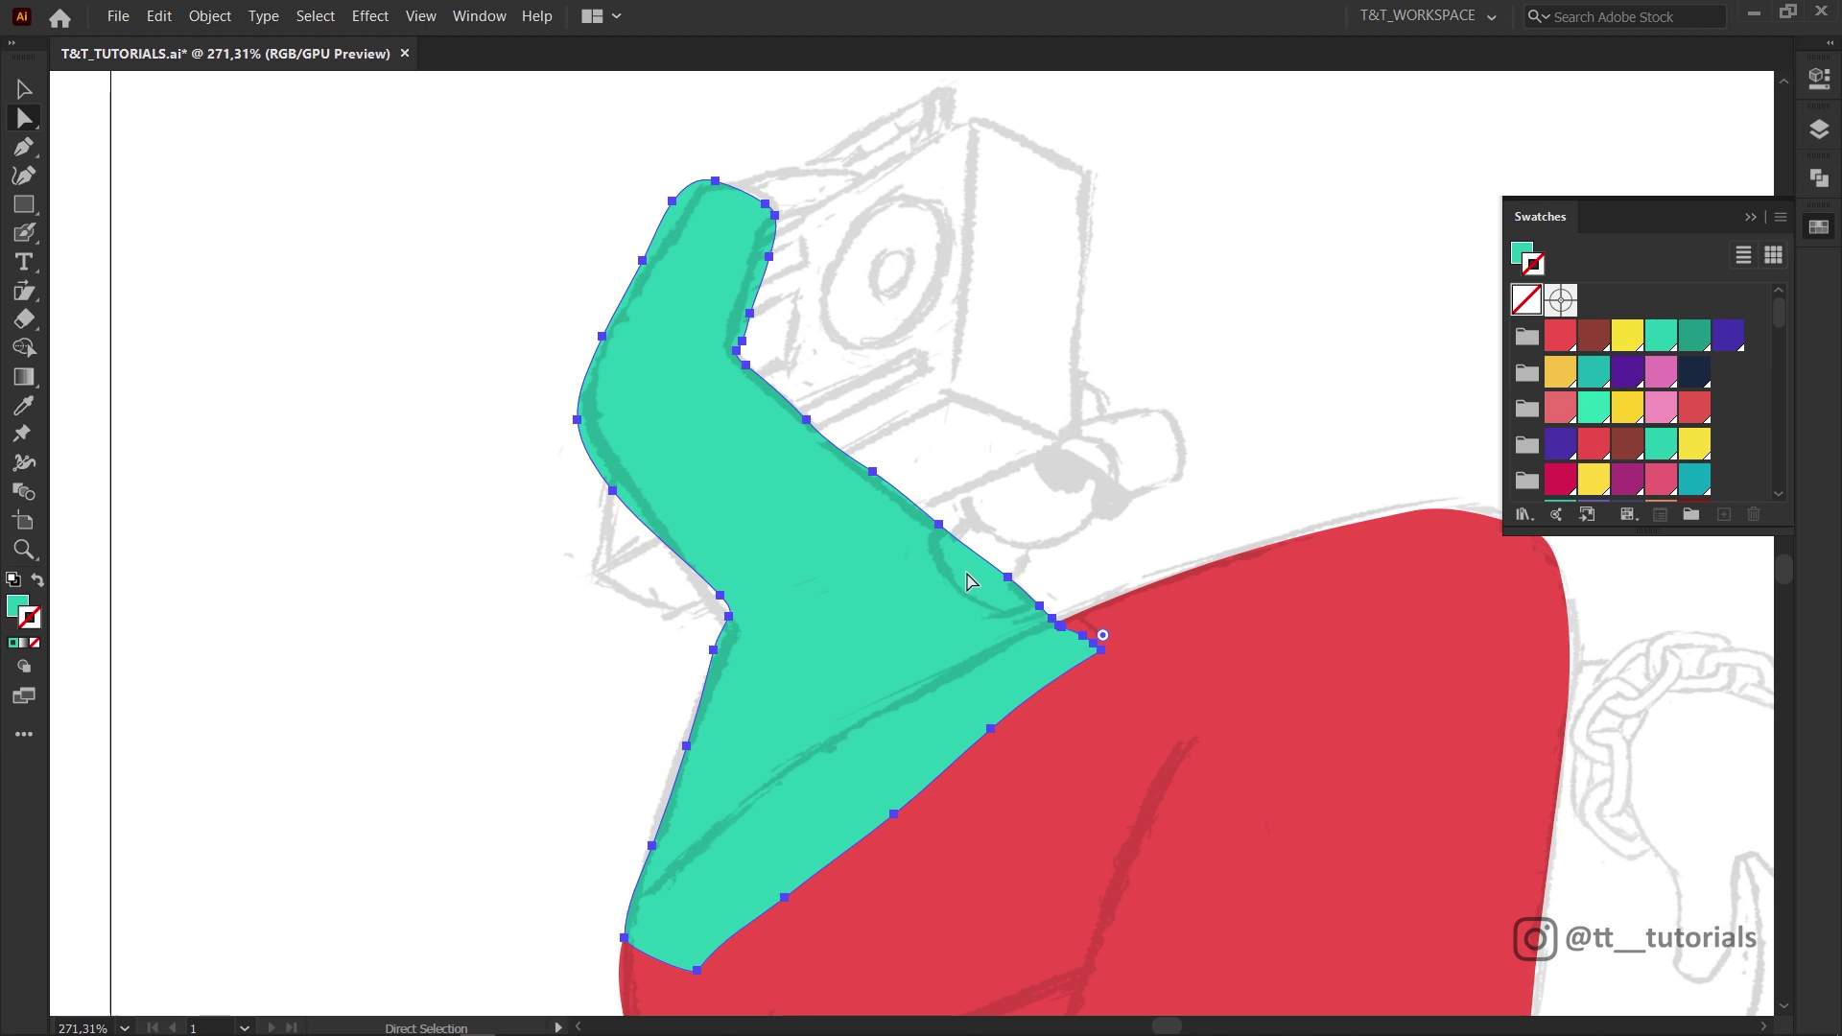
click(211, 19)
mouse_move(267, 475)
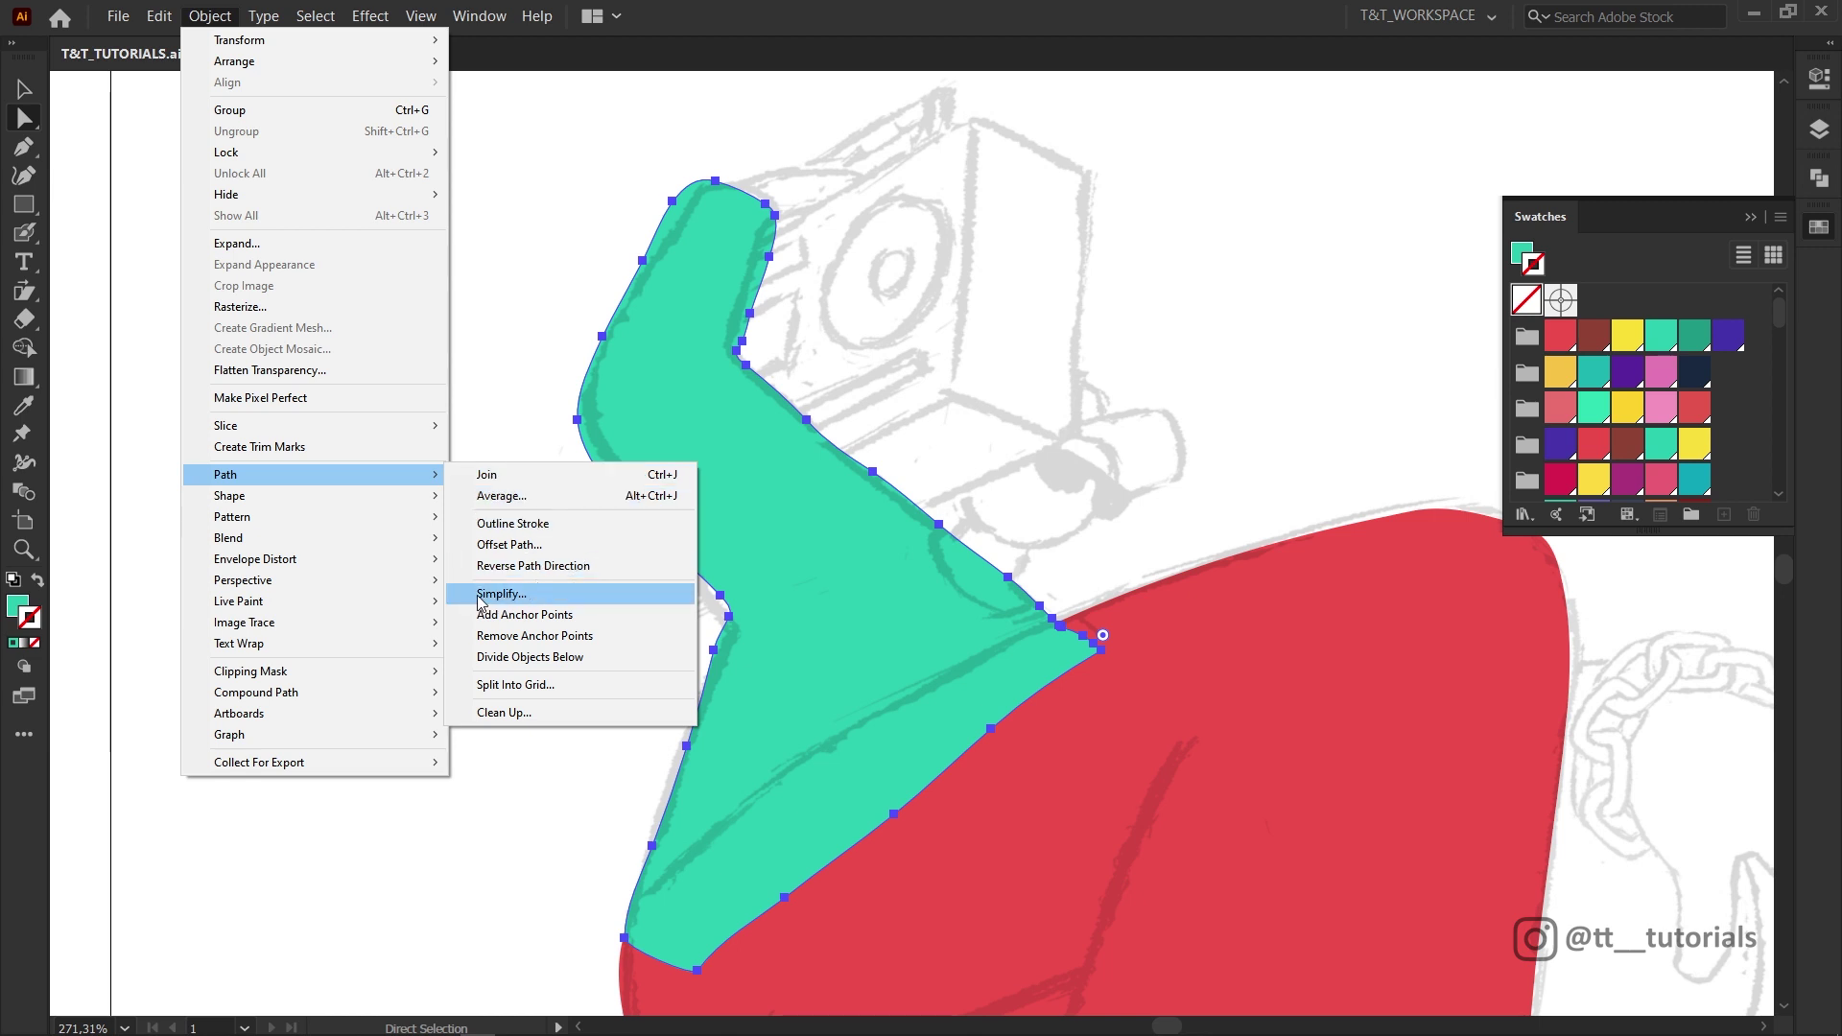
click(516, 597)
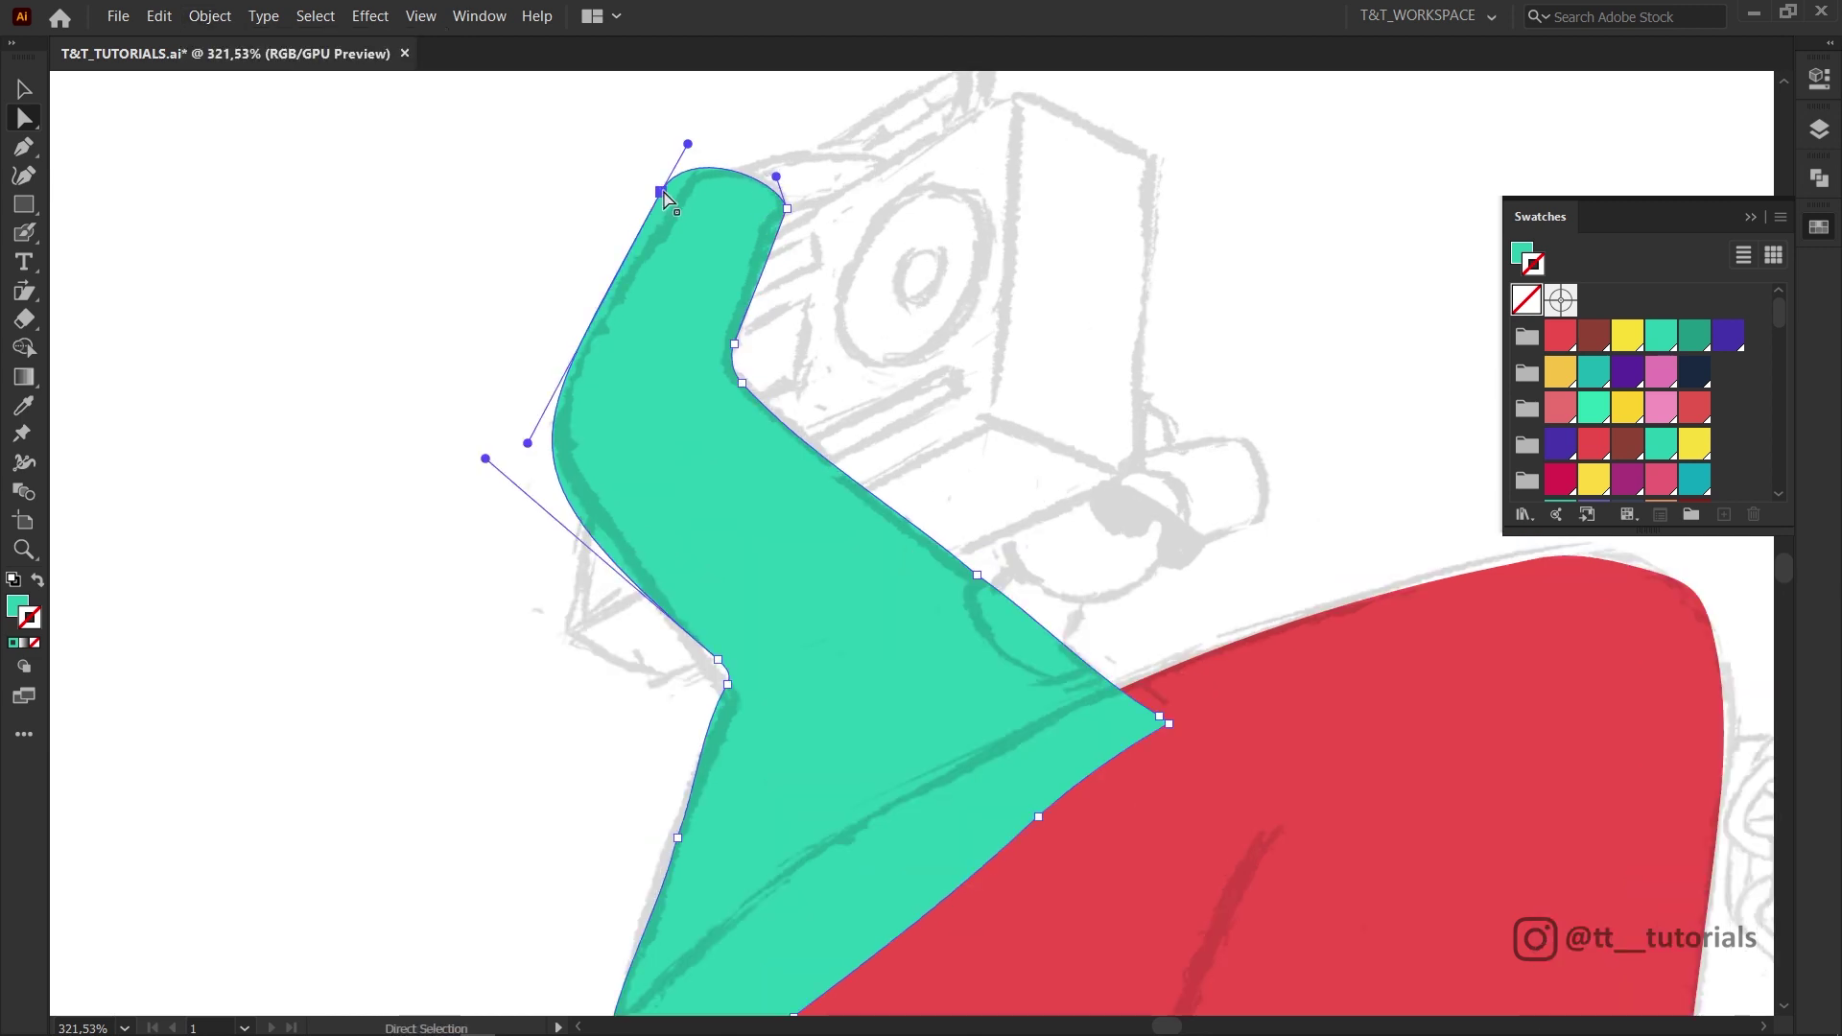
drag(561, 430, 557, 375)
drag(486, 459, 497, 426)
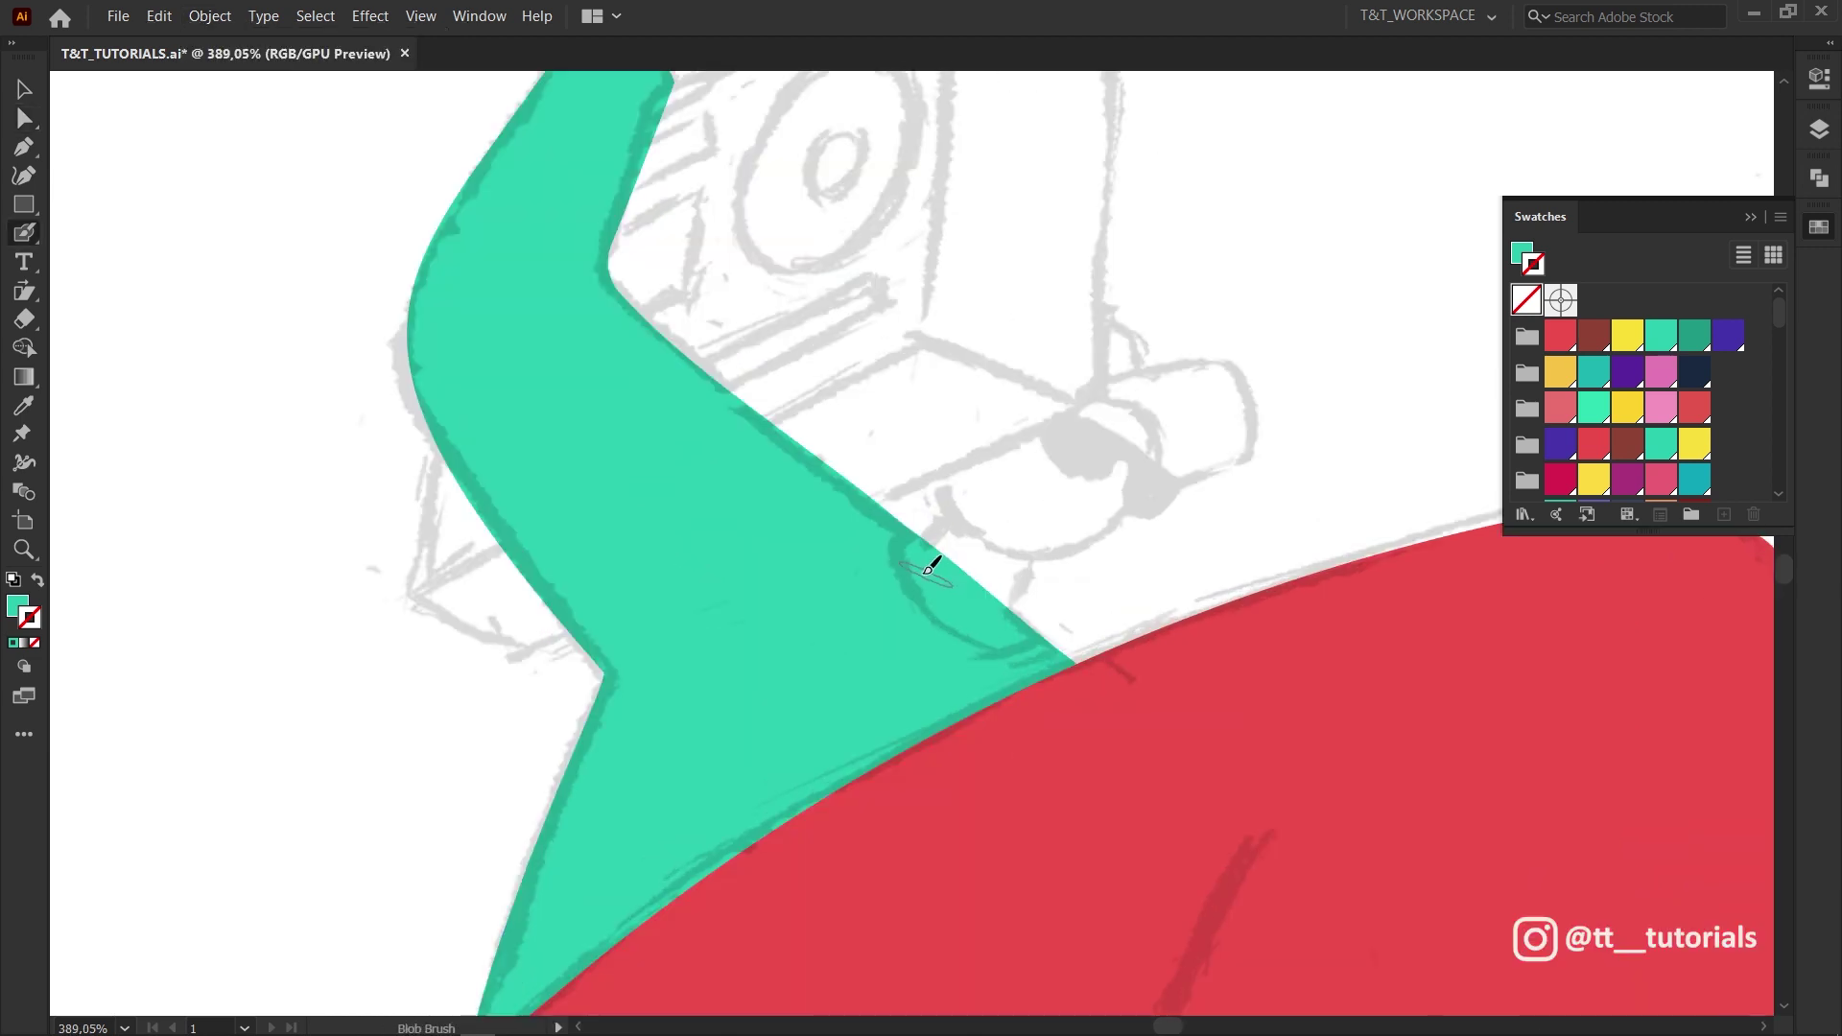
- Try a mint green Blob Brush stroke from the arm's upper edge towards the face, check its selection and undo it
mouse_move(936, 555)
mouse_down()
mouse_move(989, 503)
mouse_move(980, 461)
mouse_move(1028, 444)
mouse_up()
key(v)
click(989, 516)
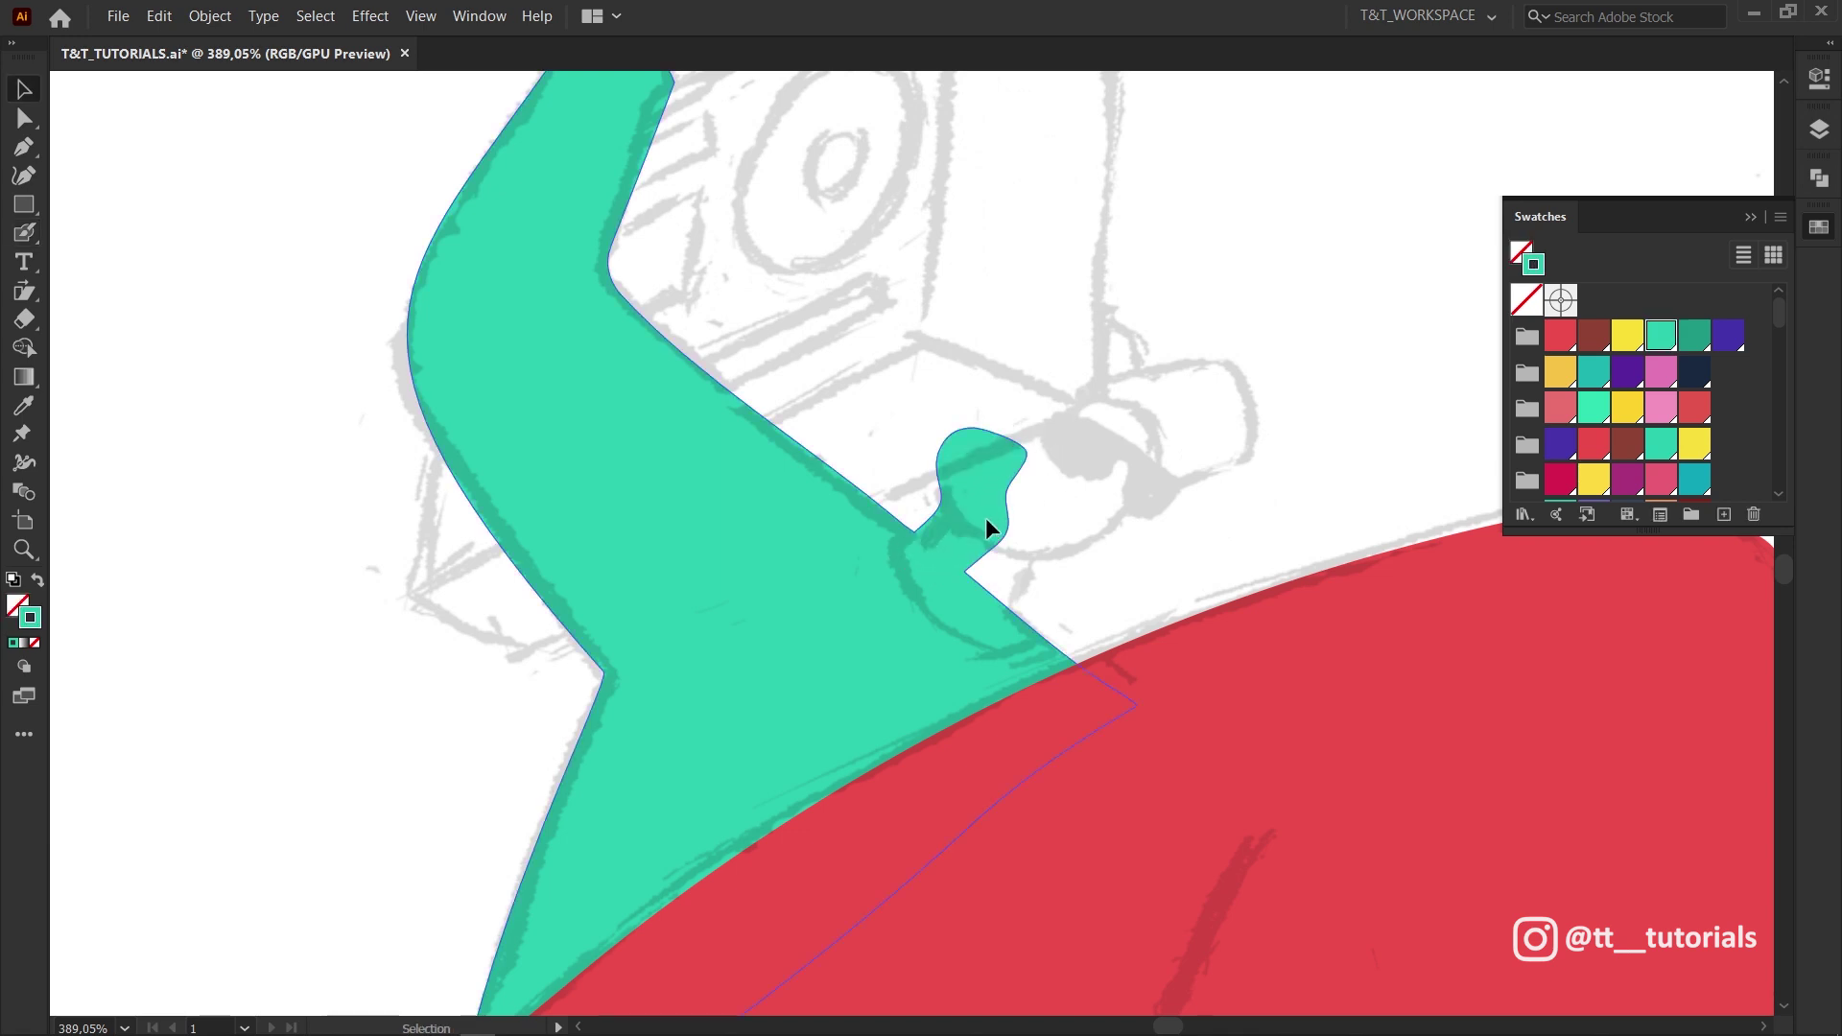
key(ctrl+z)
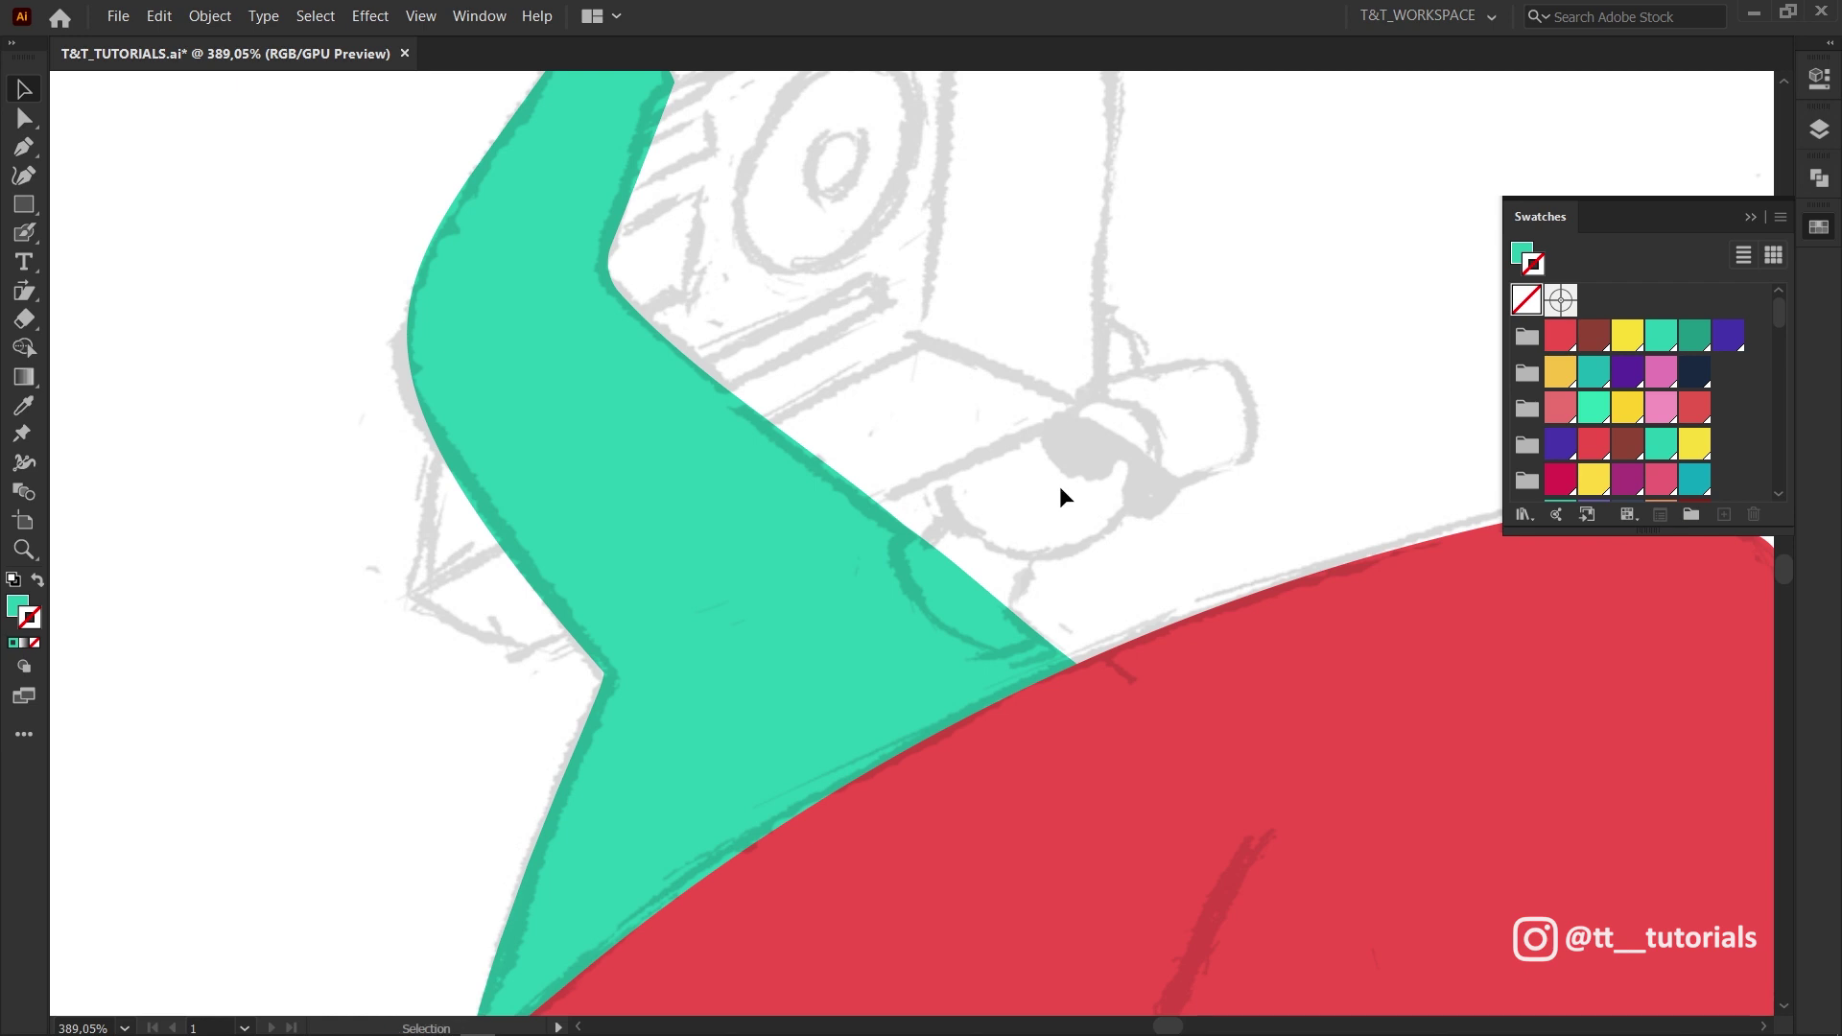
- Enable Merge Only with Selection in the Blob Brush options
key(shift+b)
key(Return)
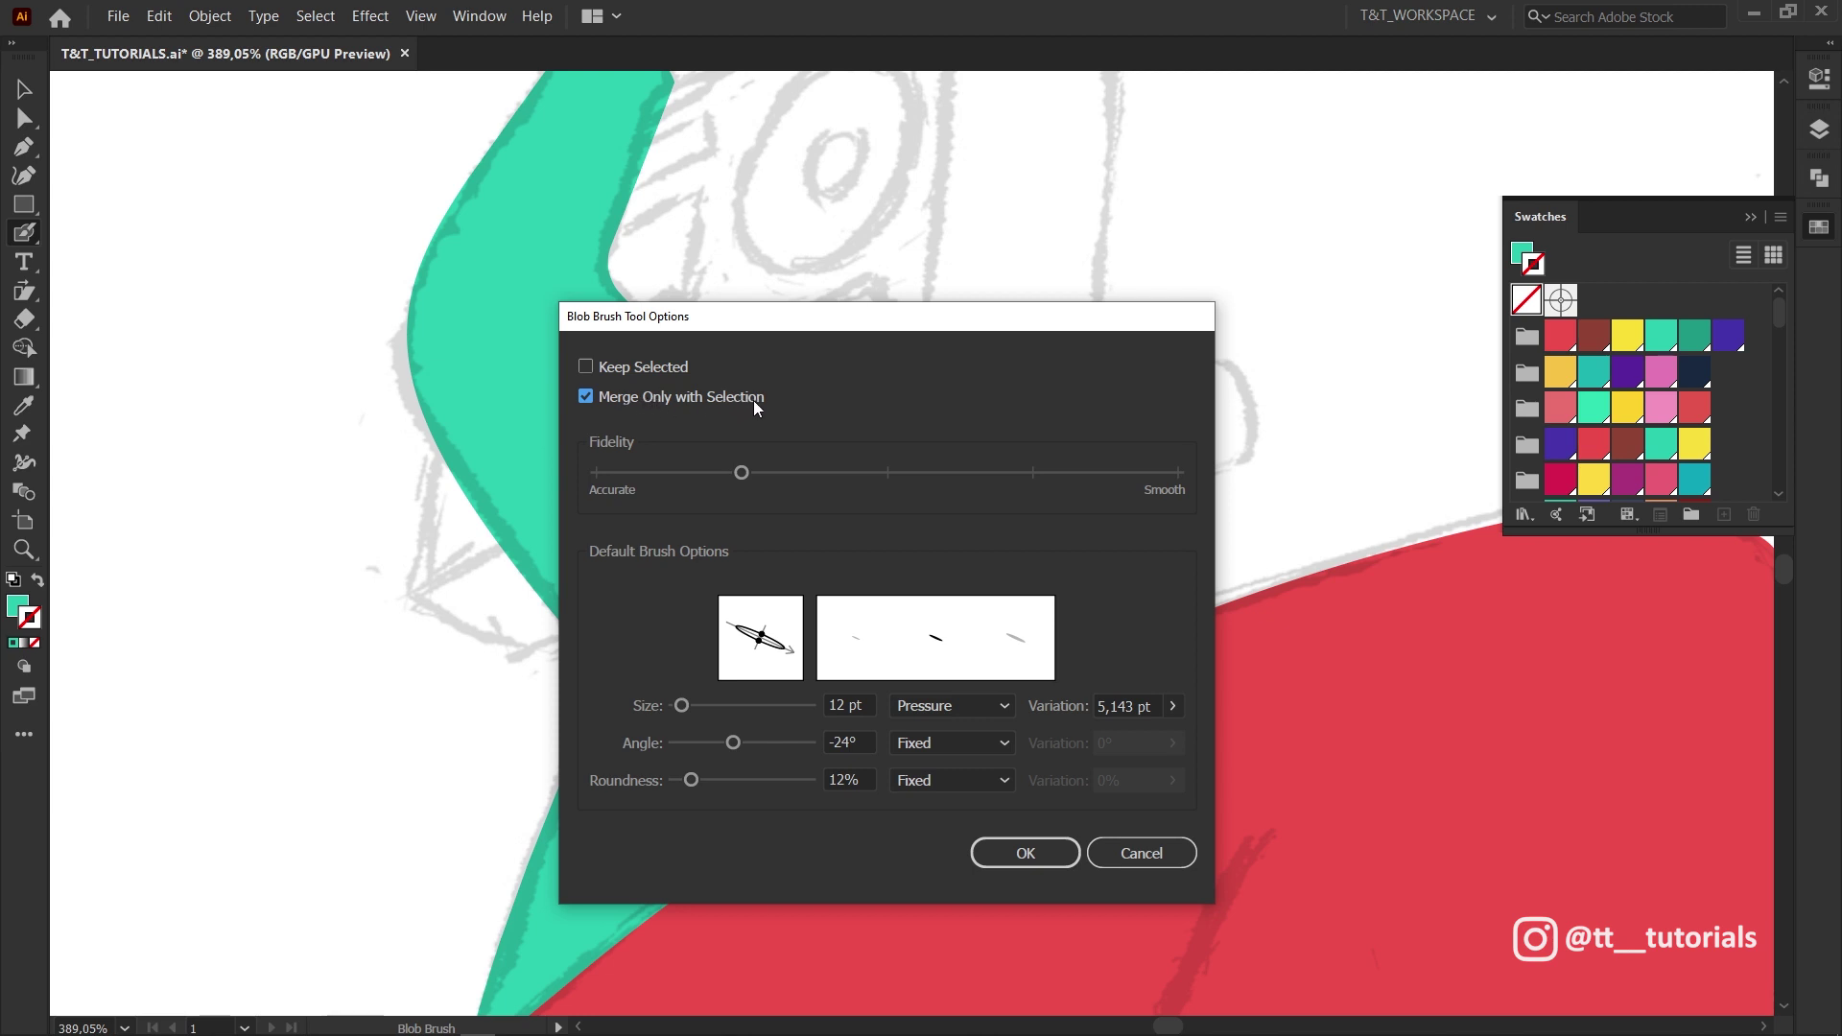
click(1024, 852)
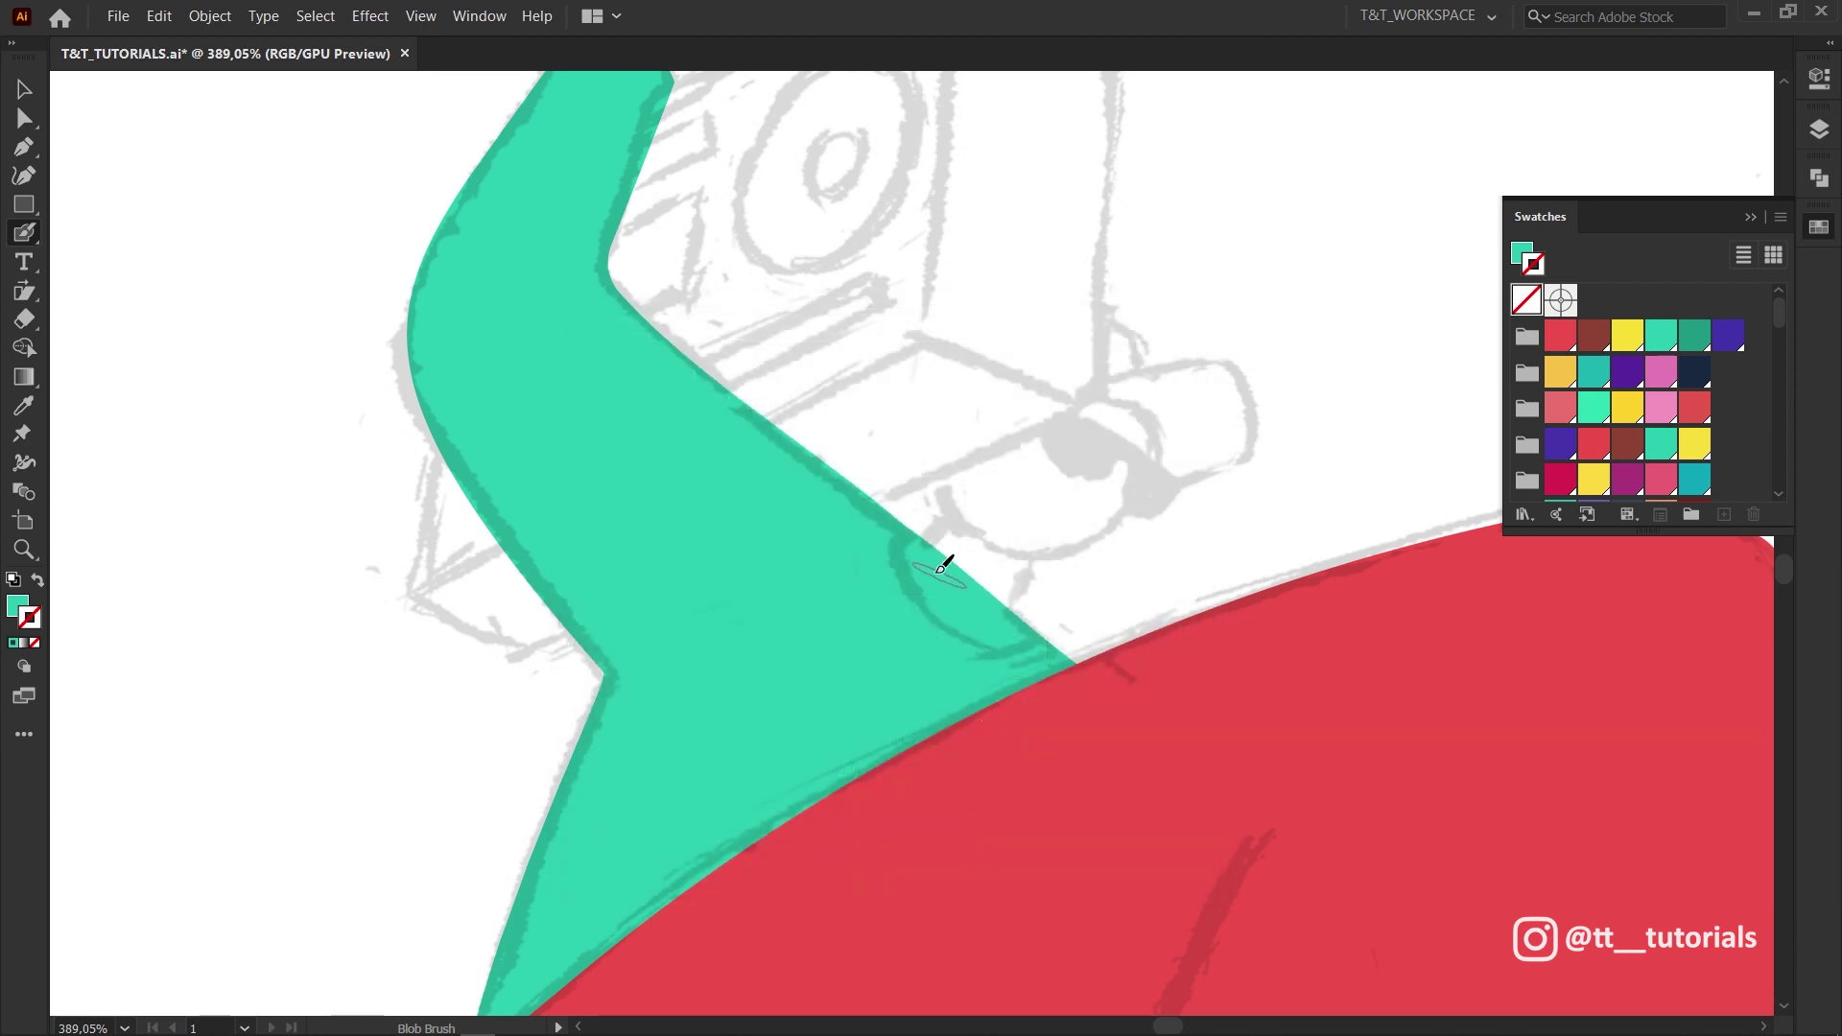
- Paint a mint green stroke overlapping the arm's upper edge and select the arm and the stroke in turn
mouse_move(924, 576)
mouse_down()
mouse_move(979, 509)
mouse_move(975, 455)
mouse_move(1004, 444)
mouse_up()
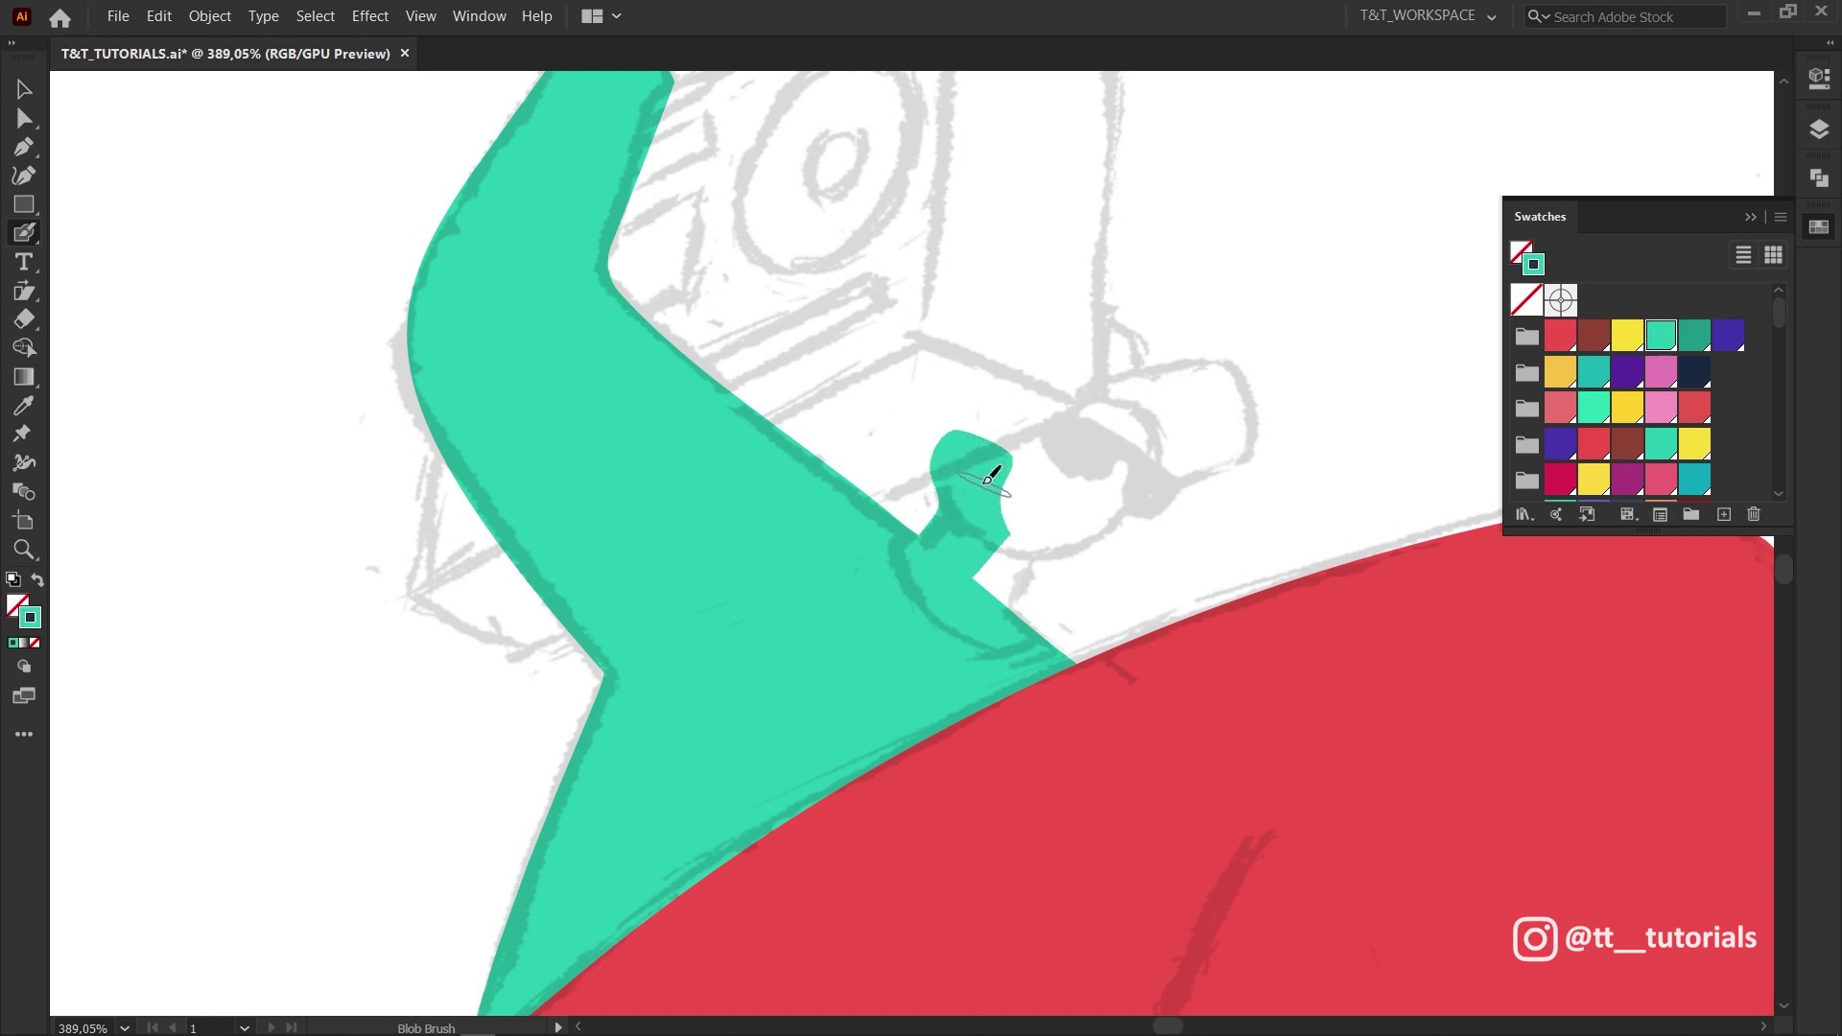
key(v)
click(979, 470)
click(850, 526)
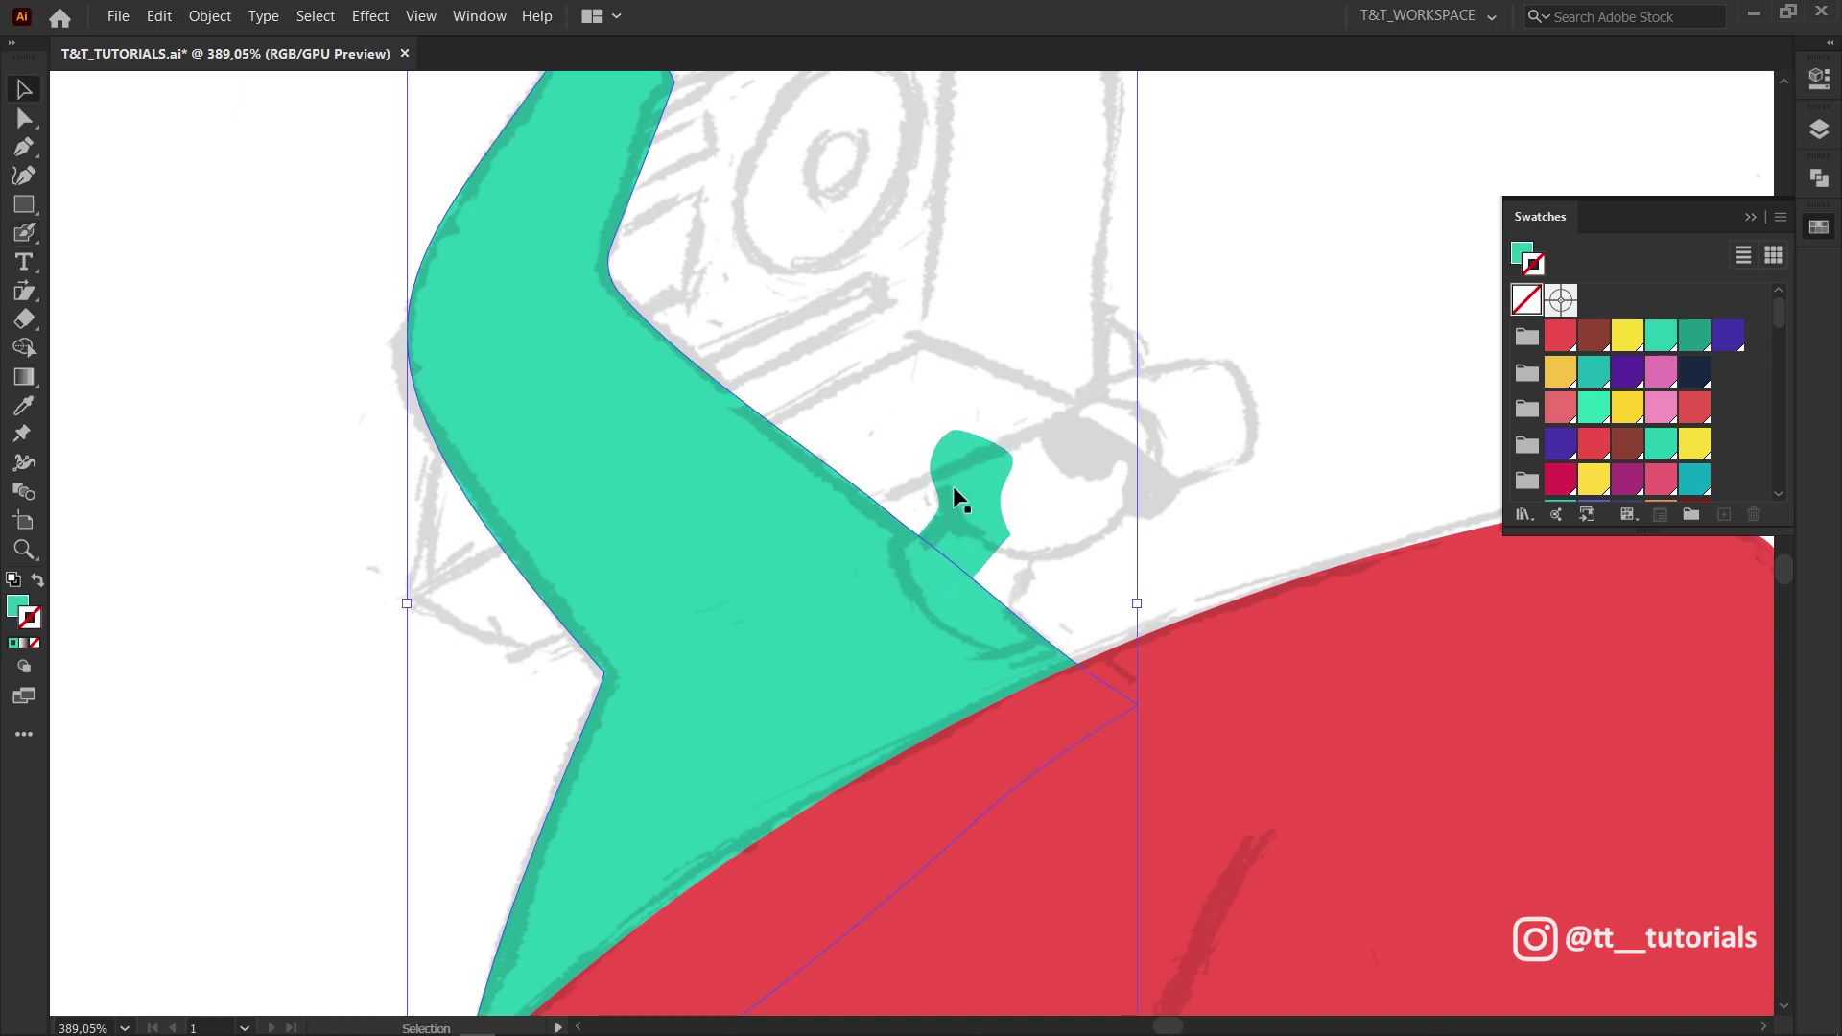
click(988, 486)
key(Delete)
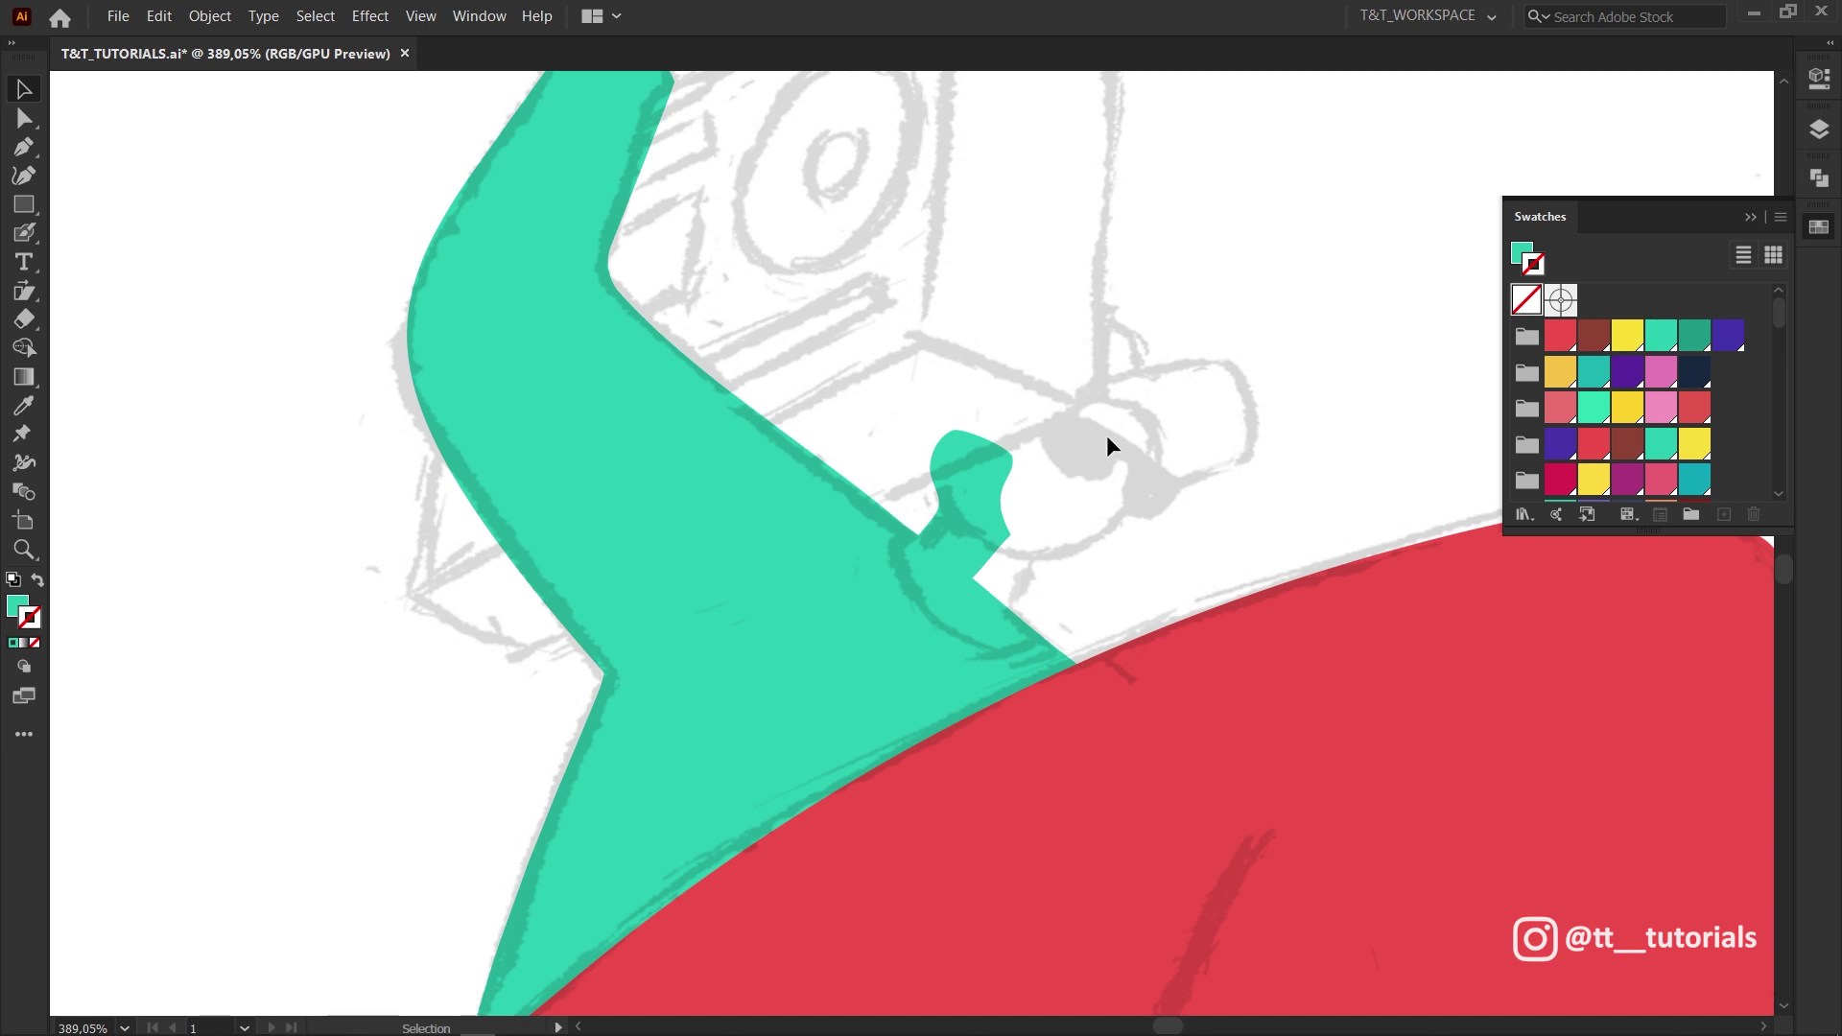